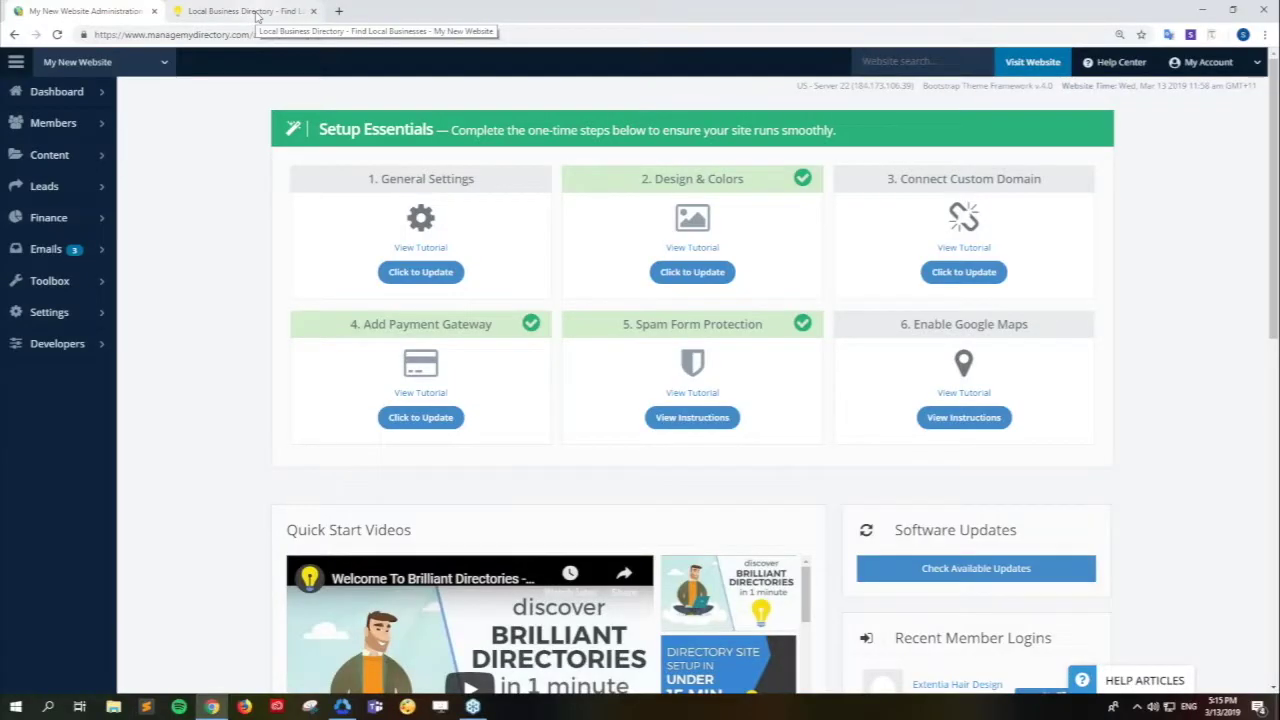
On the public site, enter 'des' in the header search and 'desi' in the main search to view grouped suggestions
left_click(252, 12)
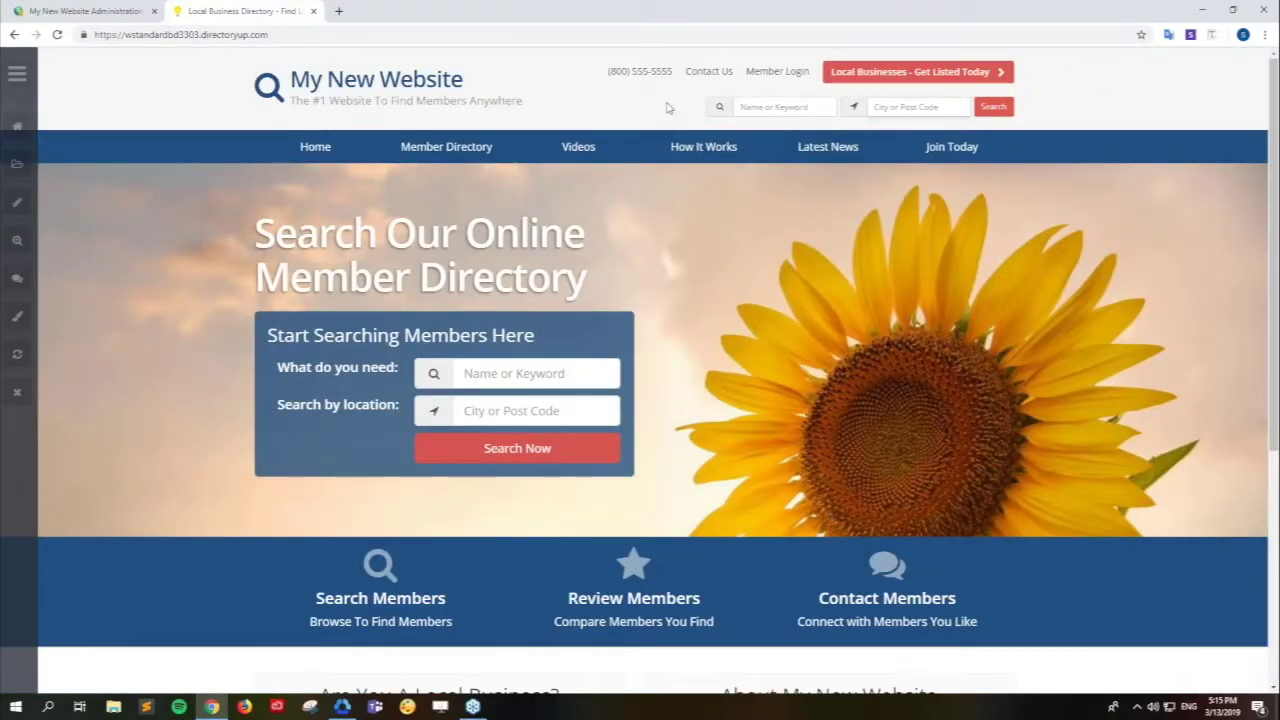
left_click(809, 107)
type("des")
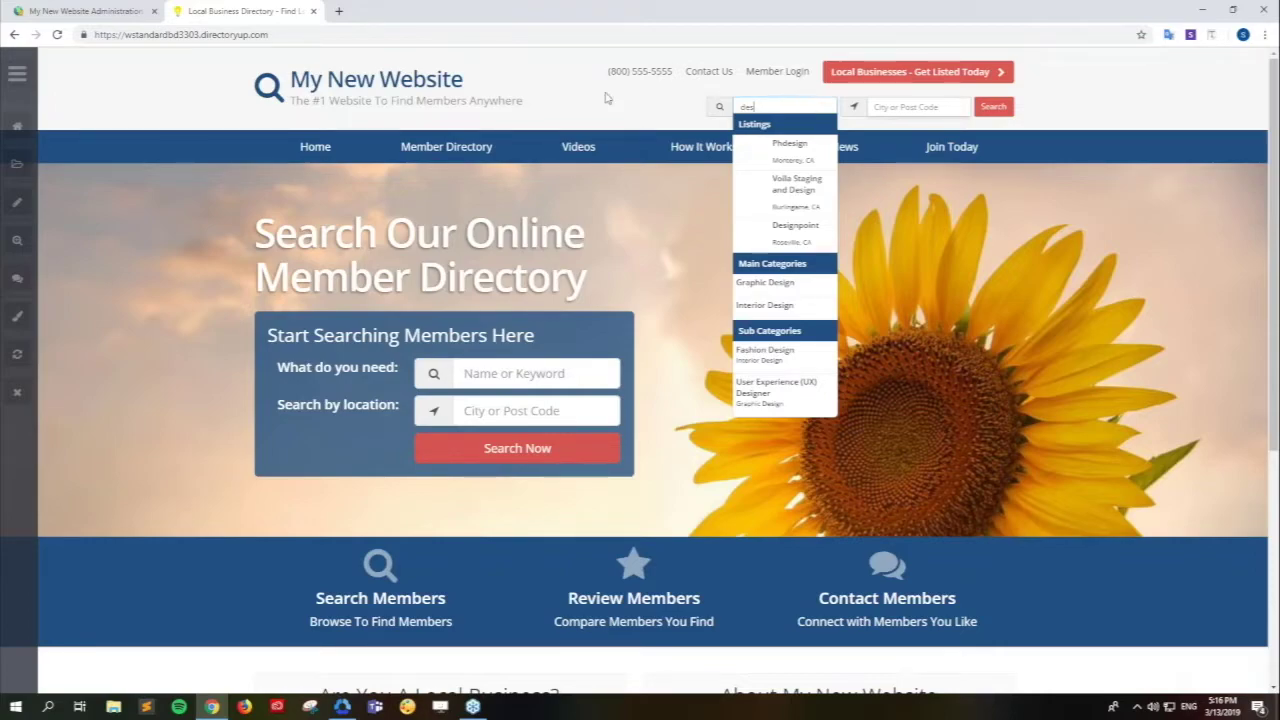
left_click(494, 375)
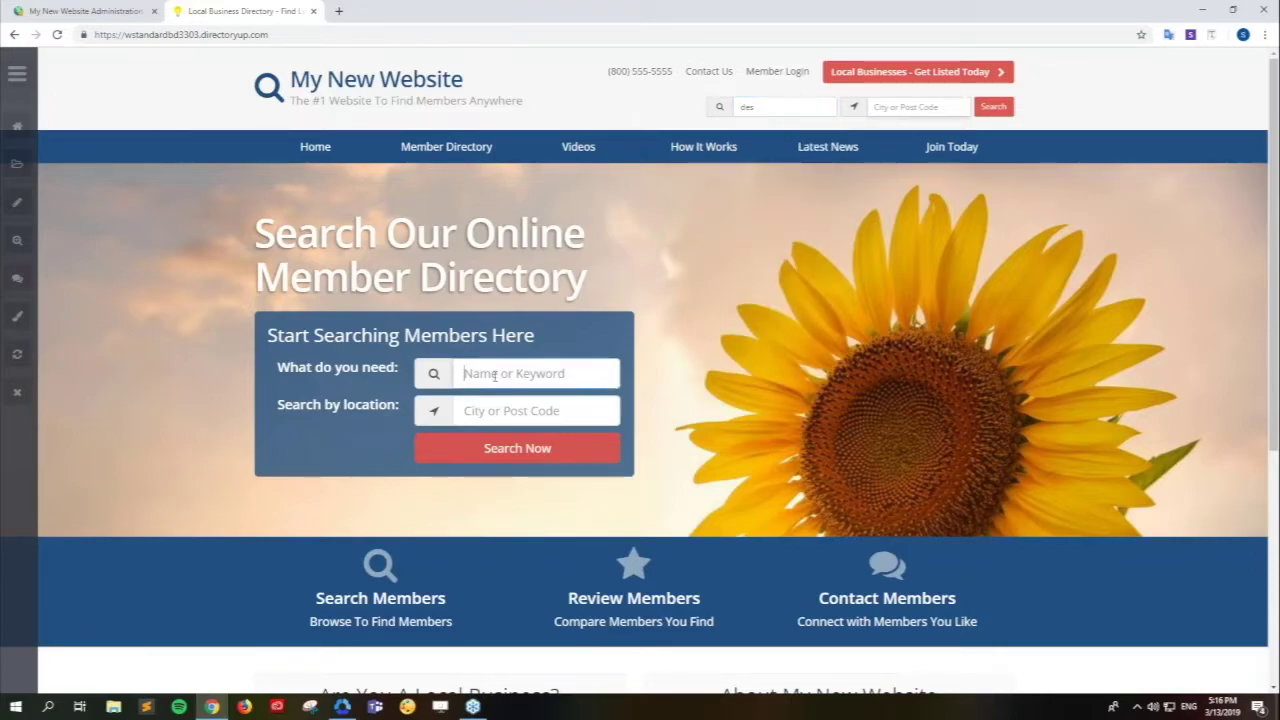
type("desi")
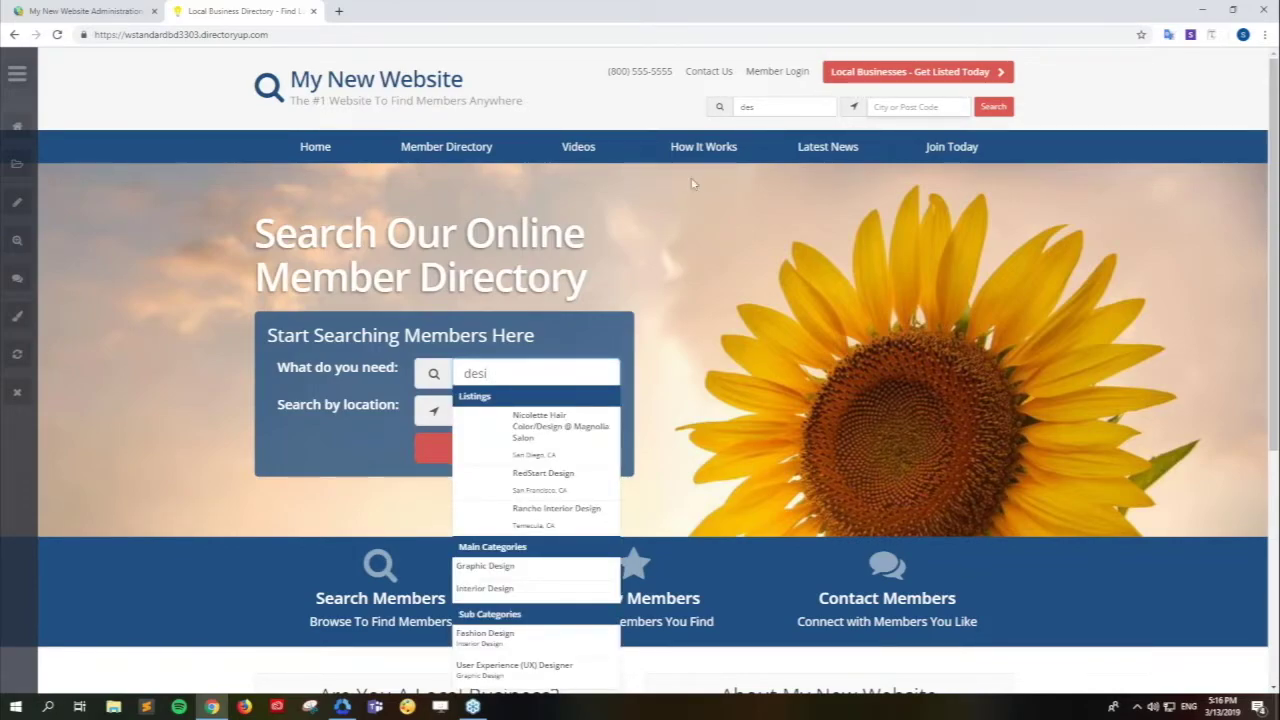
Dismiss the suggestions and clear the search text
left_click(645, 108)
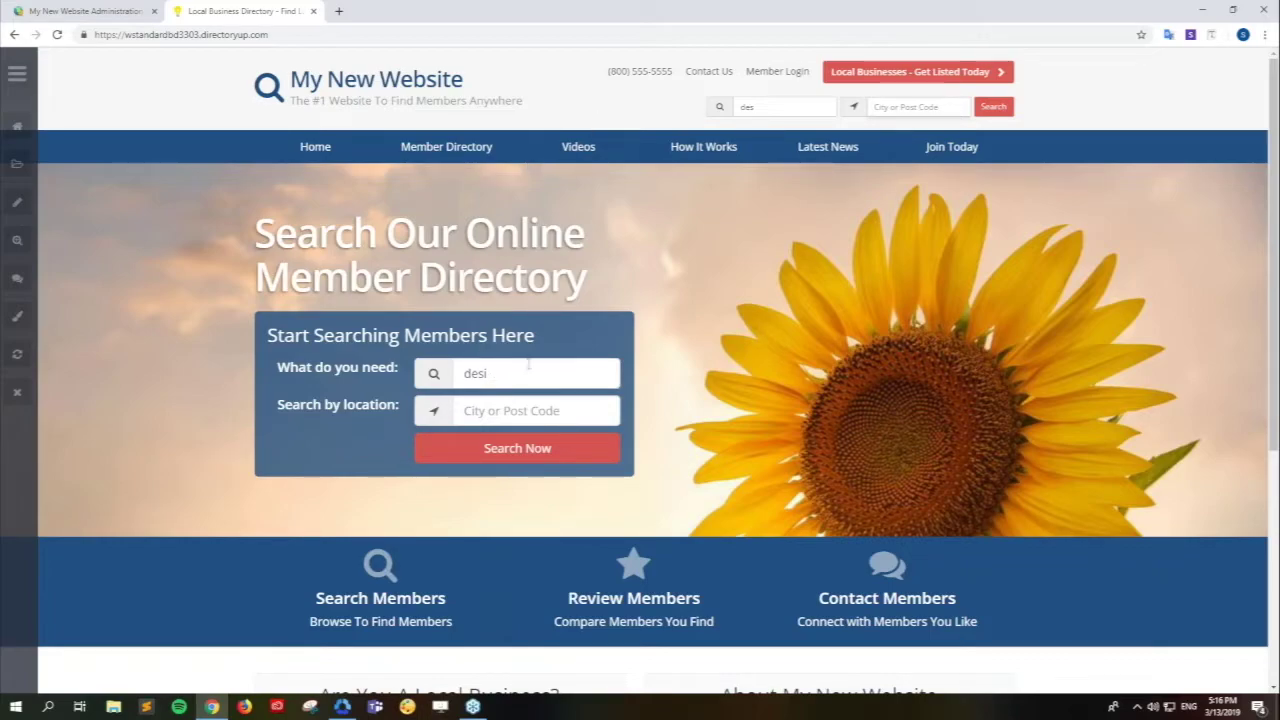
double_click(528, 366)
key("BackSpace")
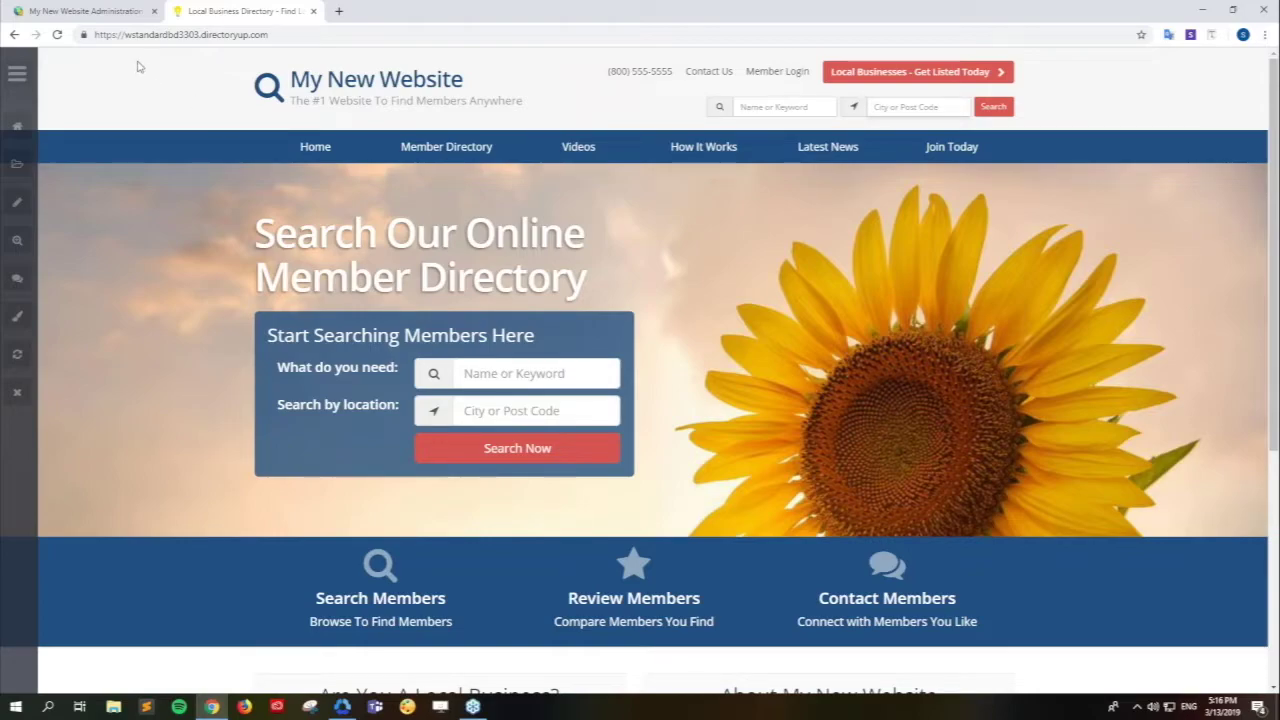
In the admin, open Developers > Autosuggest Settings and locate rule #16, member_search
left_click(117, 12)
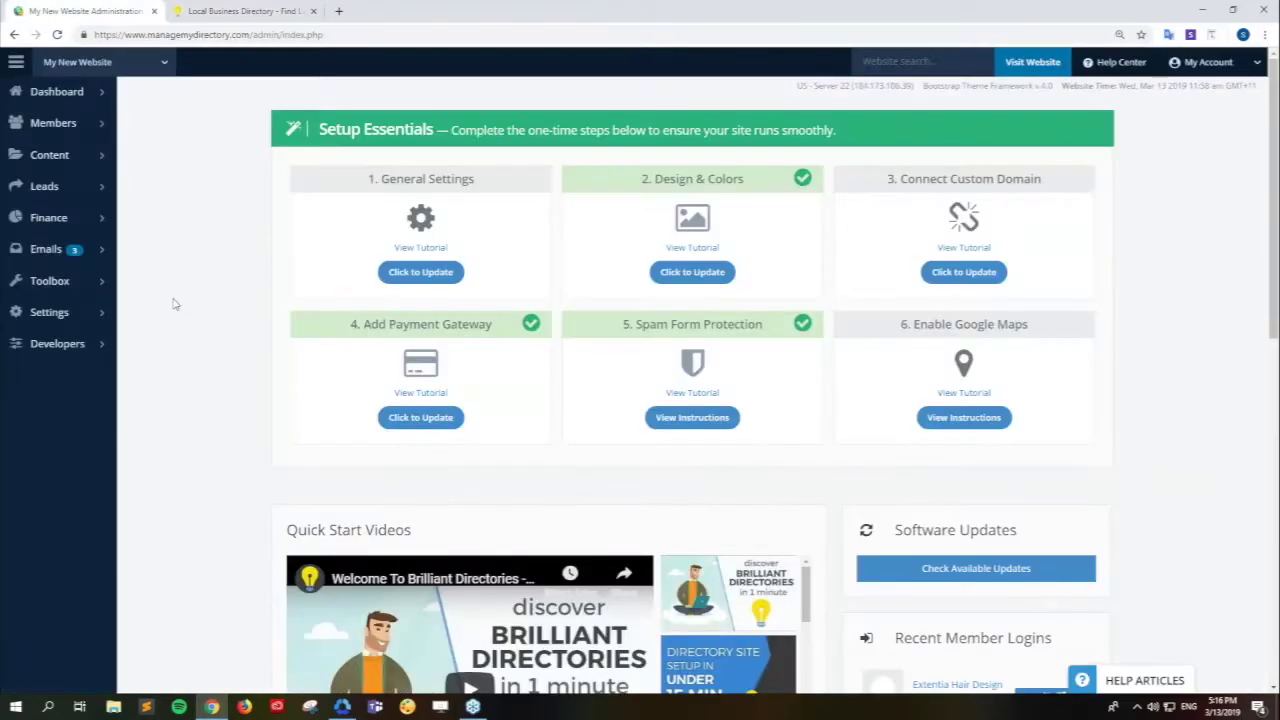
left_click(103, 350)
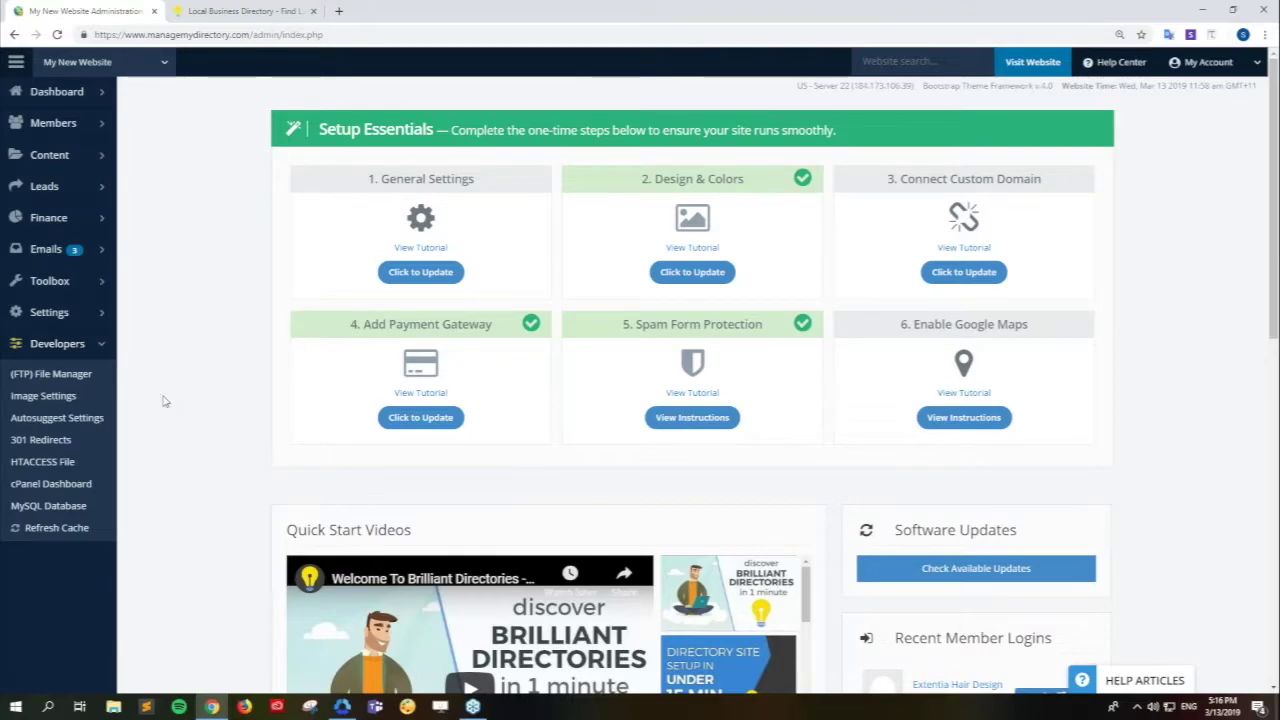
left_click(93, 420)
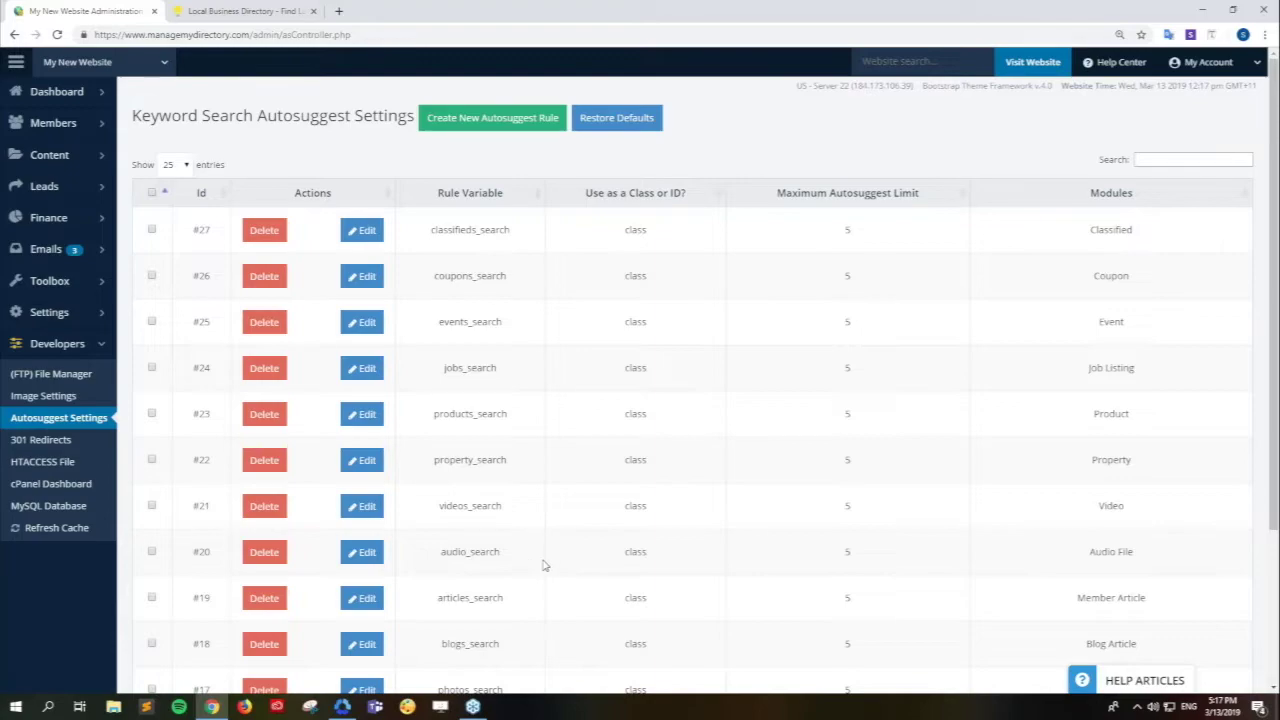
scroll(544, 567, "down", 1)
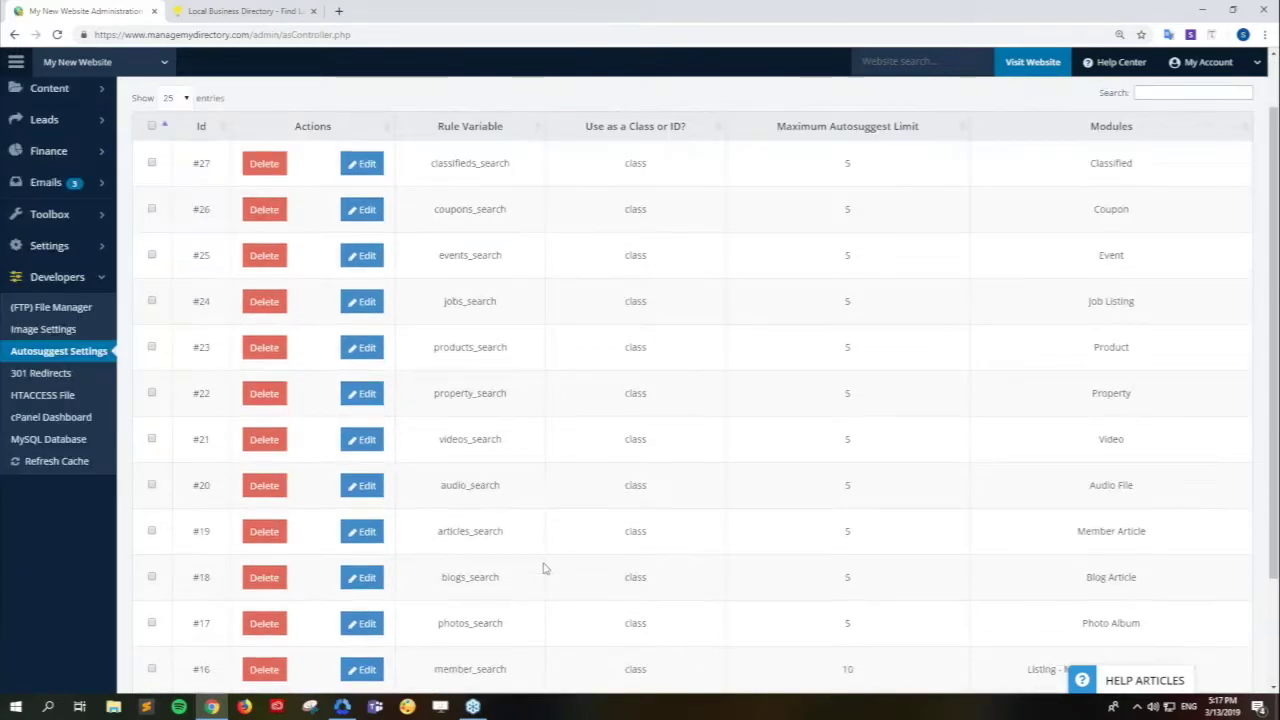
scroll(544, 567, "down", 1)
left_click_drag(517, 611, 445, 615)
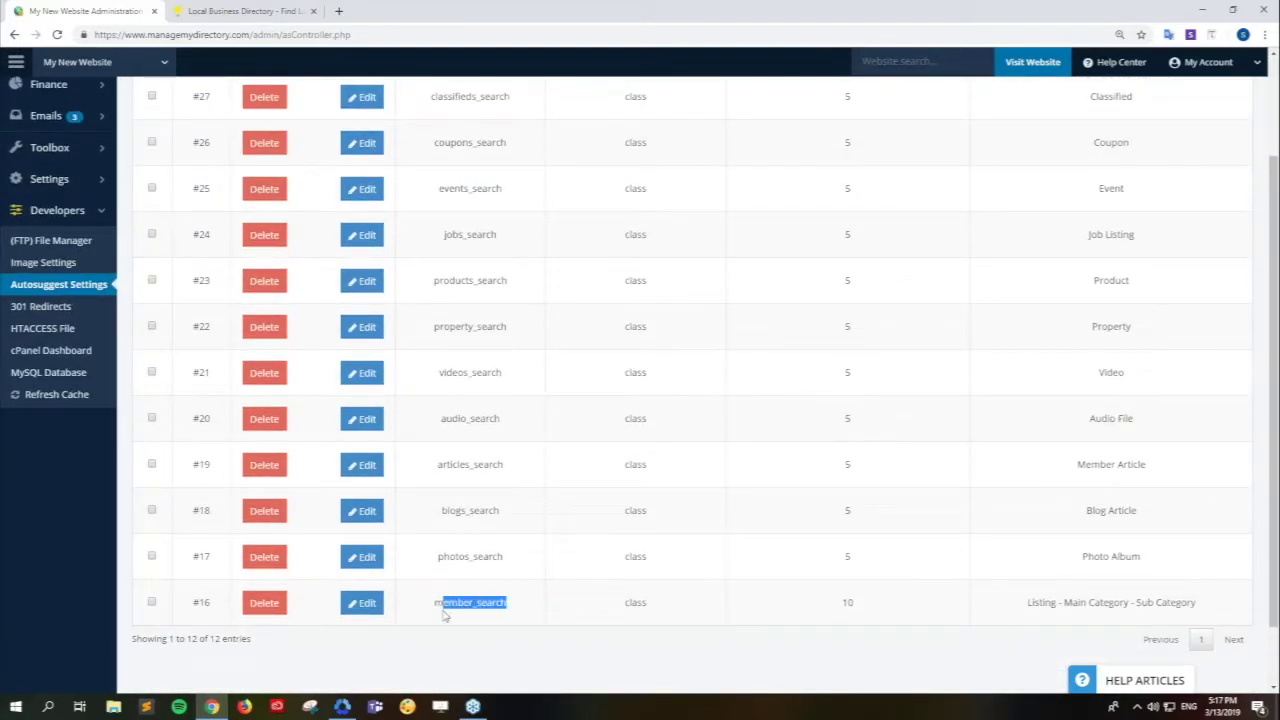
left_click(455, 659)
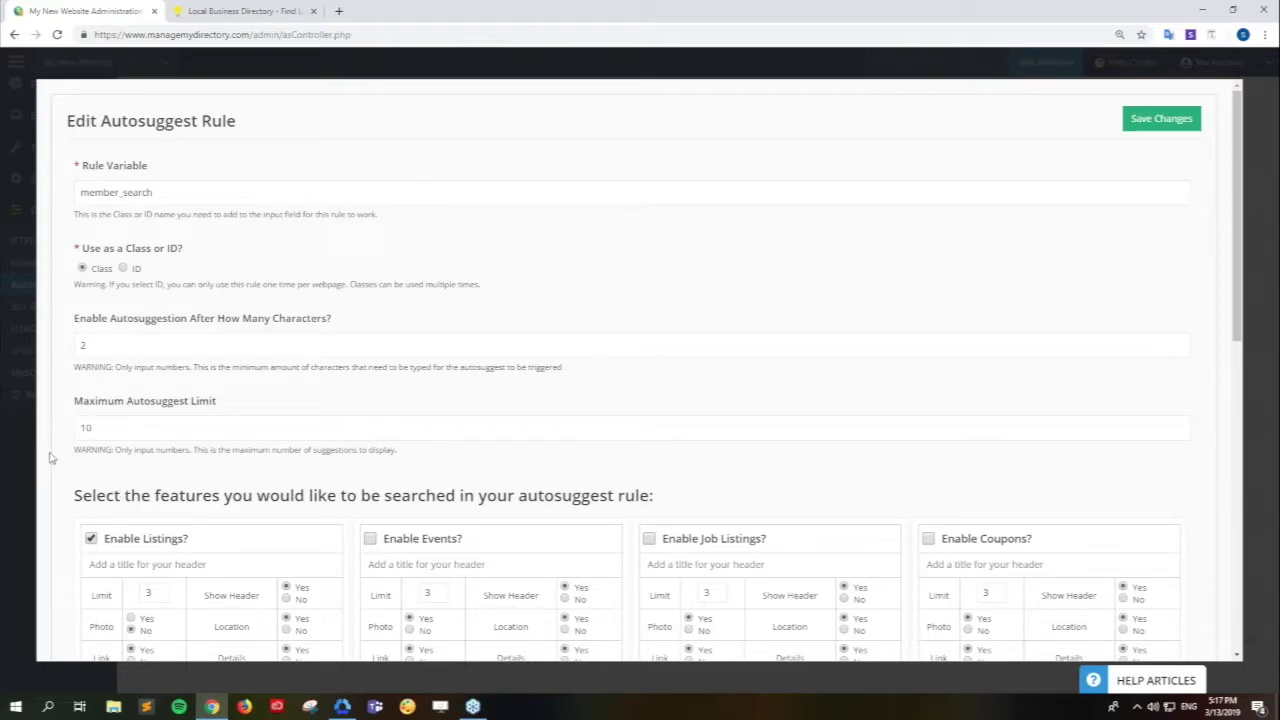
Scroll through the member_search rule form to review its Listings-only setup with a limit of 3
scroll(640, 380, "down", 1)
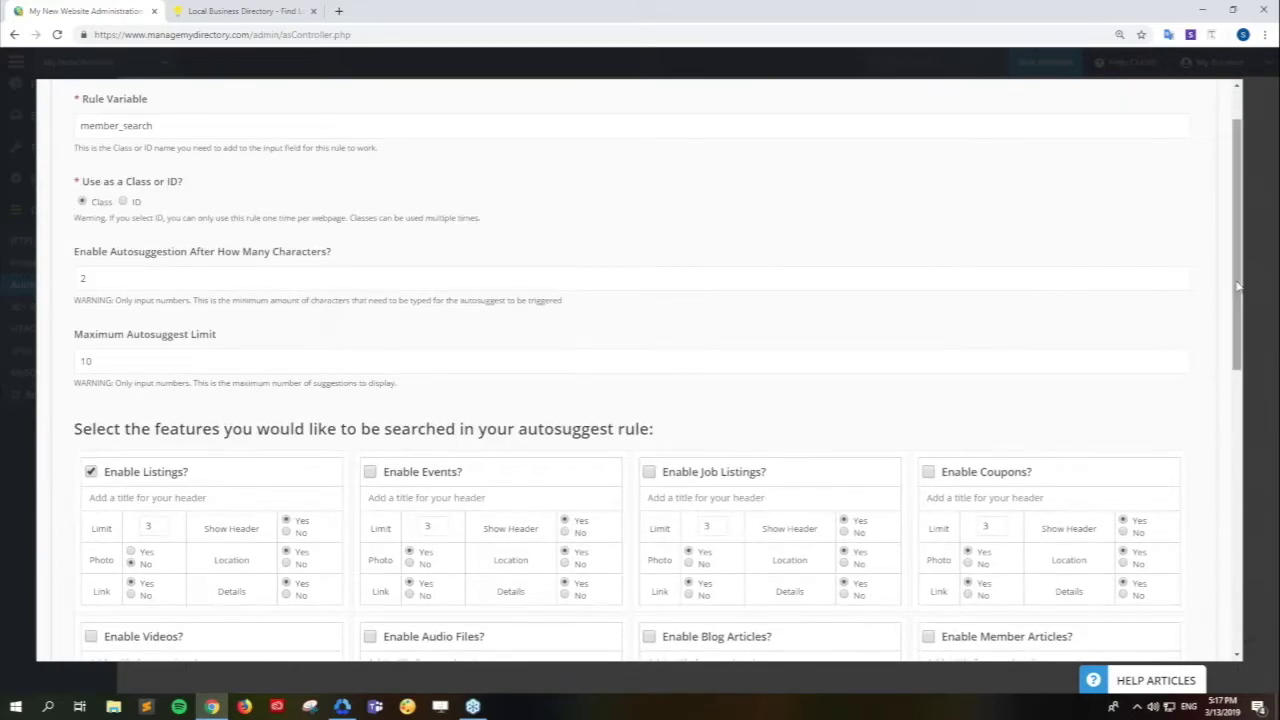
left_click_drag(1237, 291, 1235, 301)
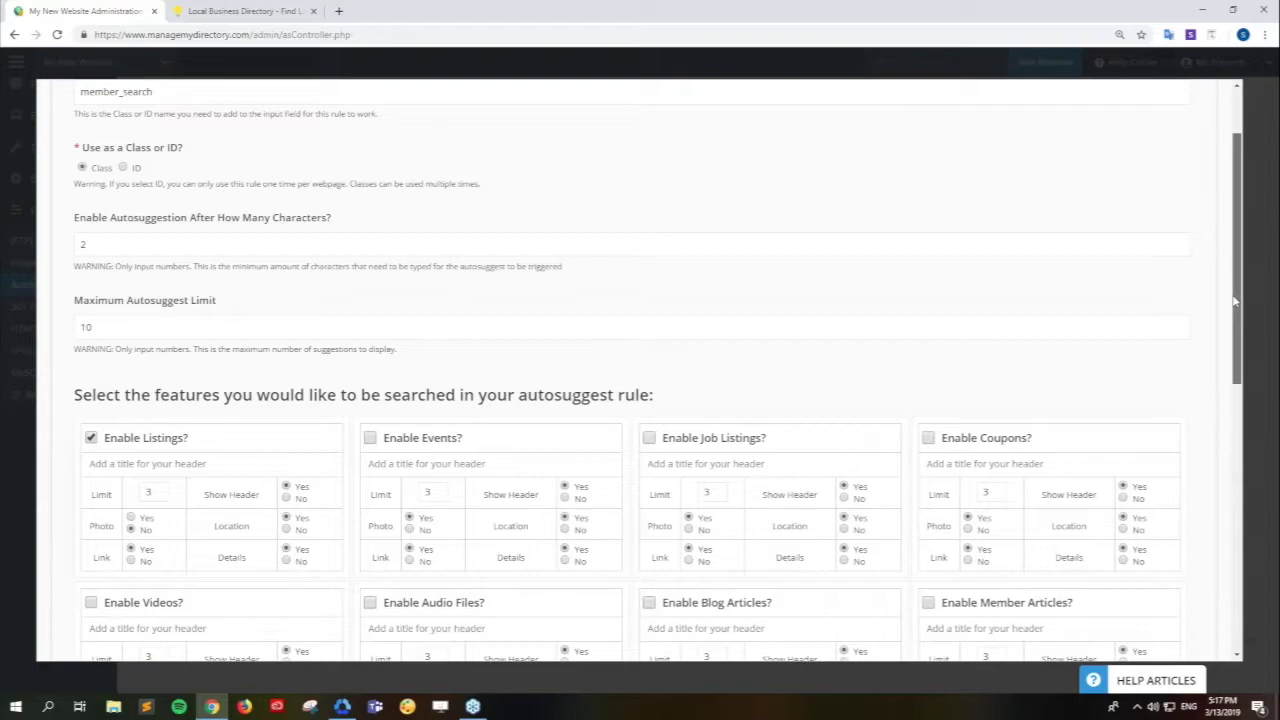
left_click_drag(1235, 301, 1214, 352)
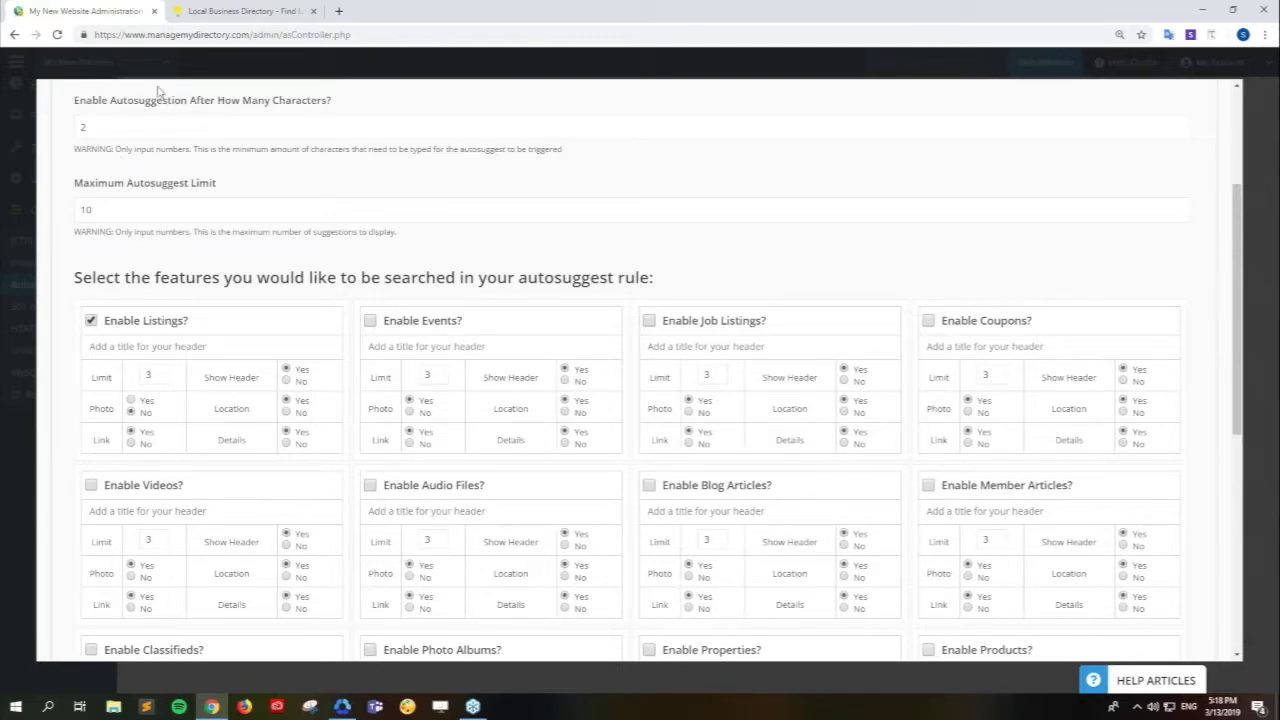
Test 'De' in the site's header search, then set the suggestion trigger to 4 characters
left_click(241, 16)
left_click(784, 107)
type("De")
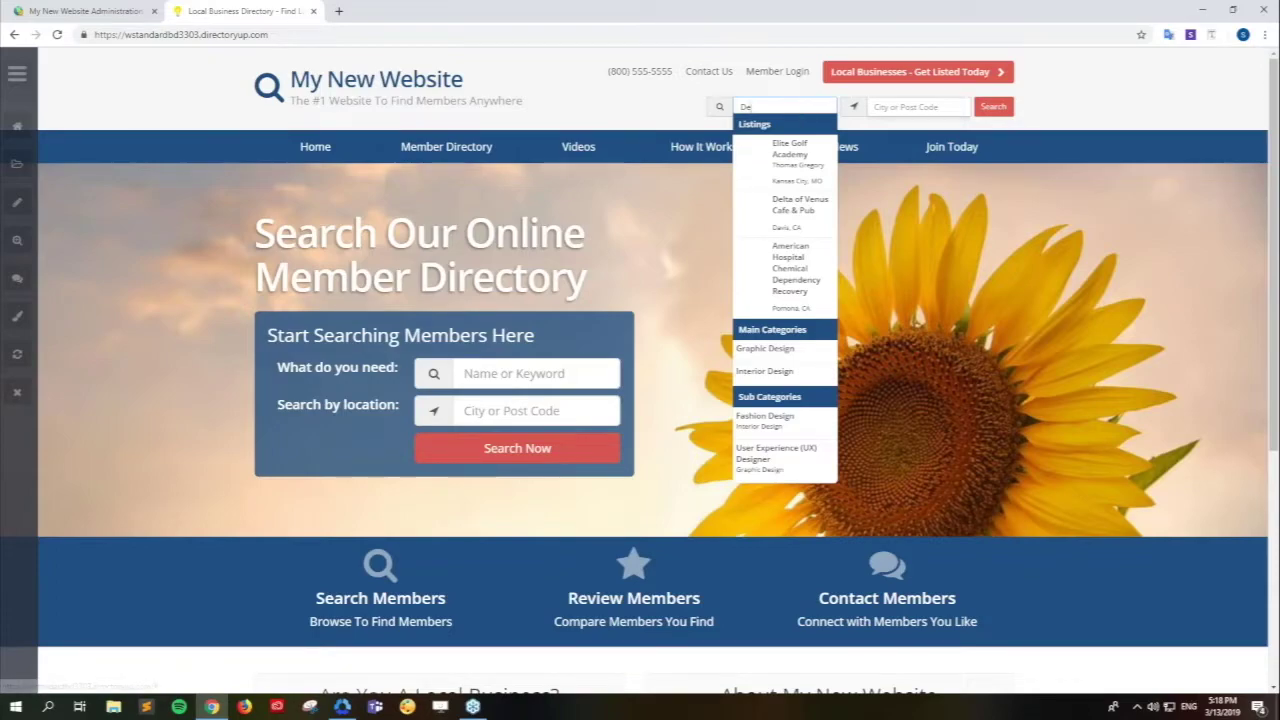
left_click(85, 11)
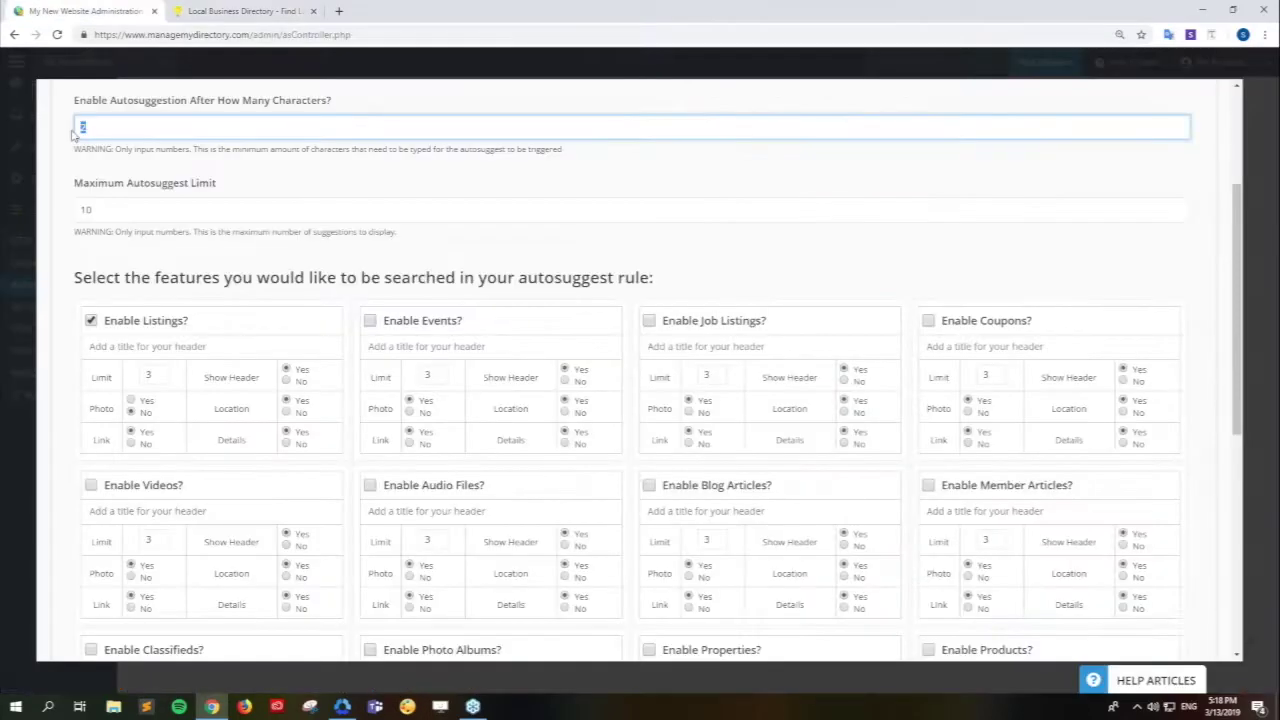
type("4")
left_click(51, 209)
Recheck the site's suggestions and set the maximum autosuggest limit to 5
scroll(55, 208, "down", 1)
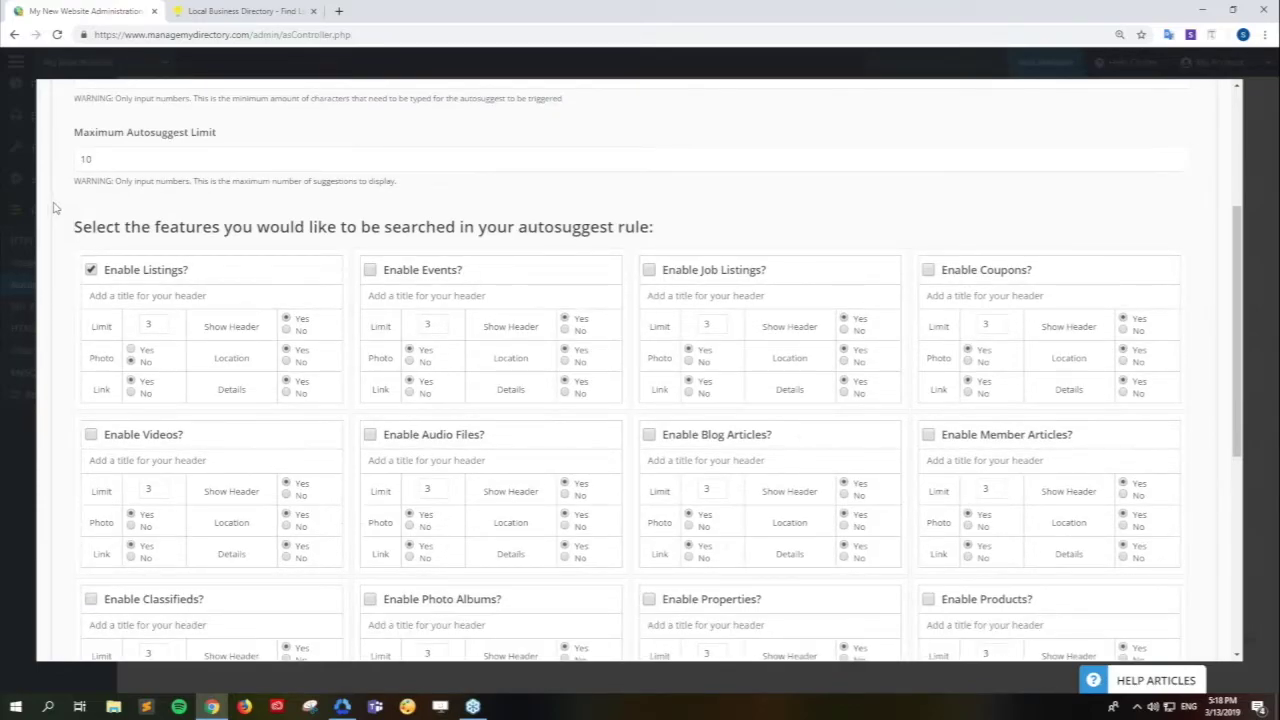
scroll(55, 208, "down", 2)
scroll(51, 220, "up", 3)
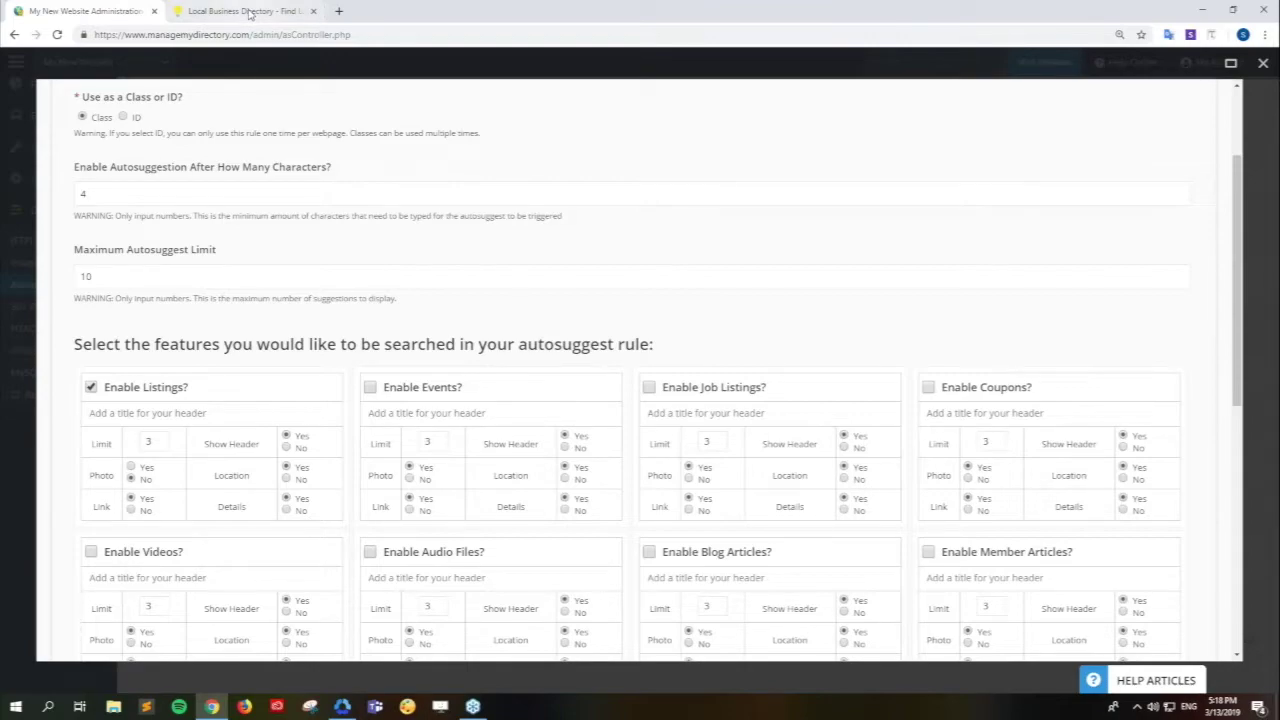
left_click(245, 11)
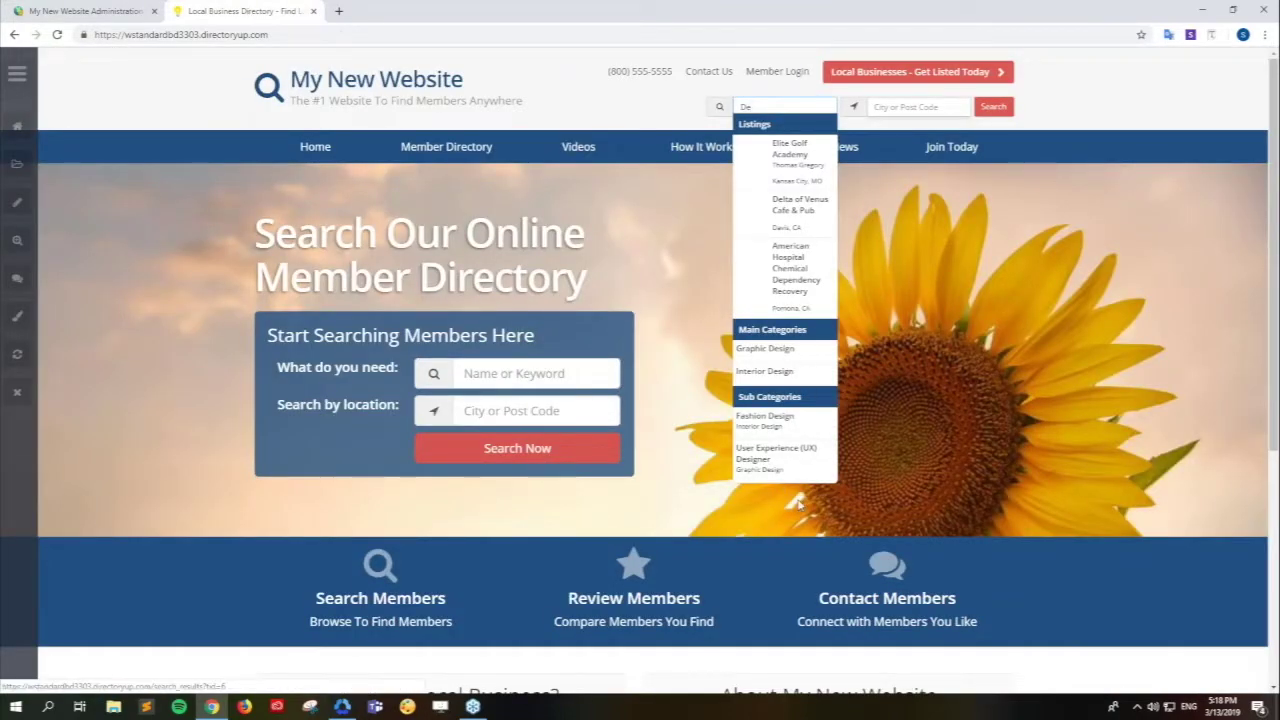
left_click(68, 8)
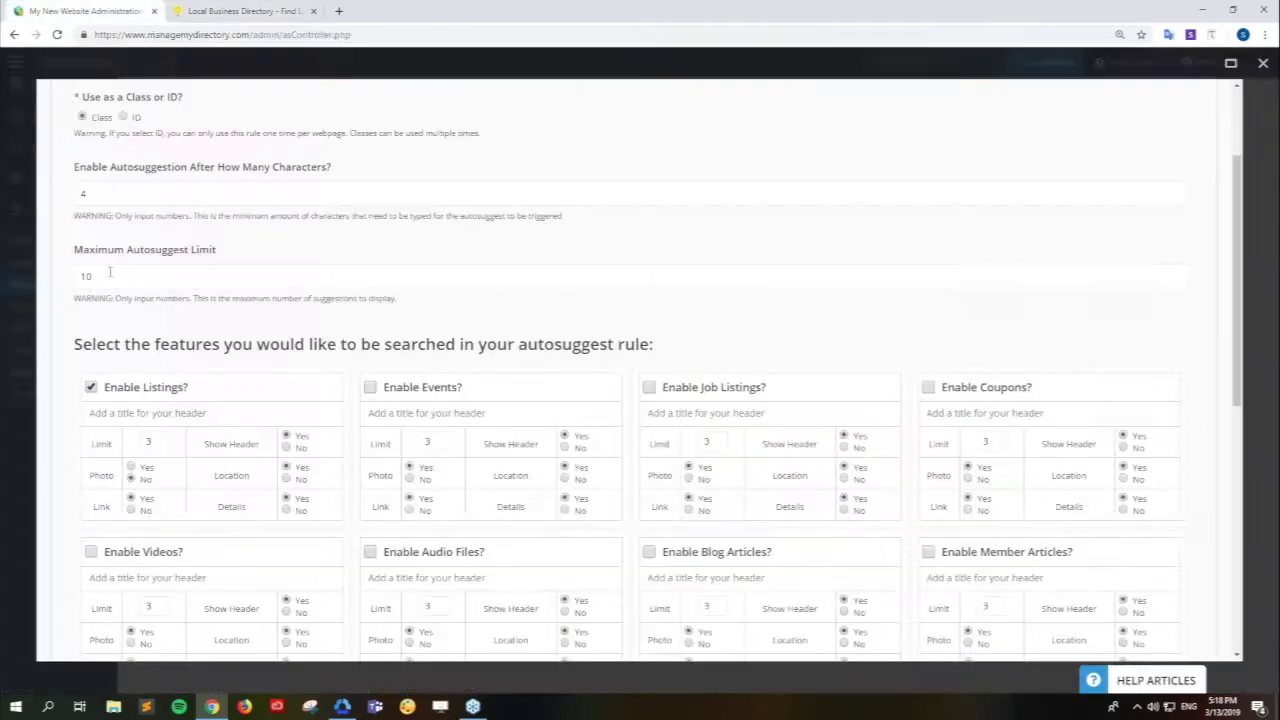
type("5")
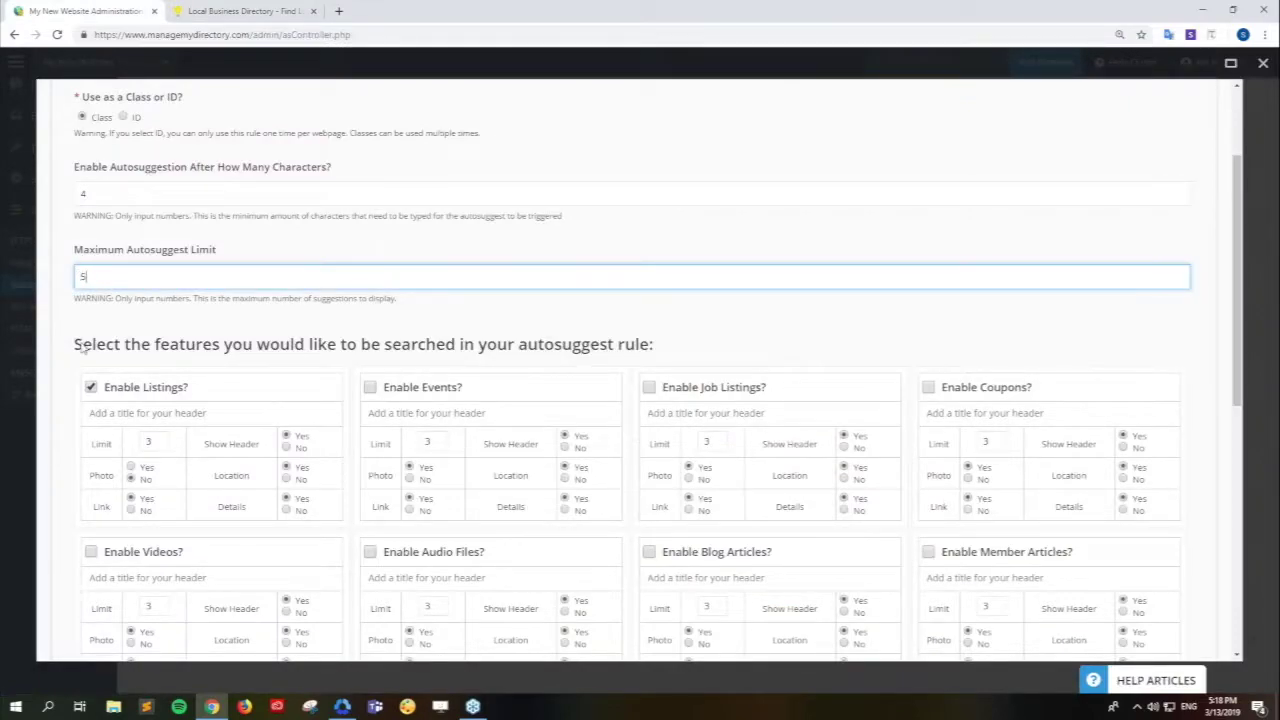
left_click(64, 356)
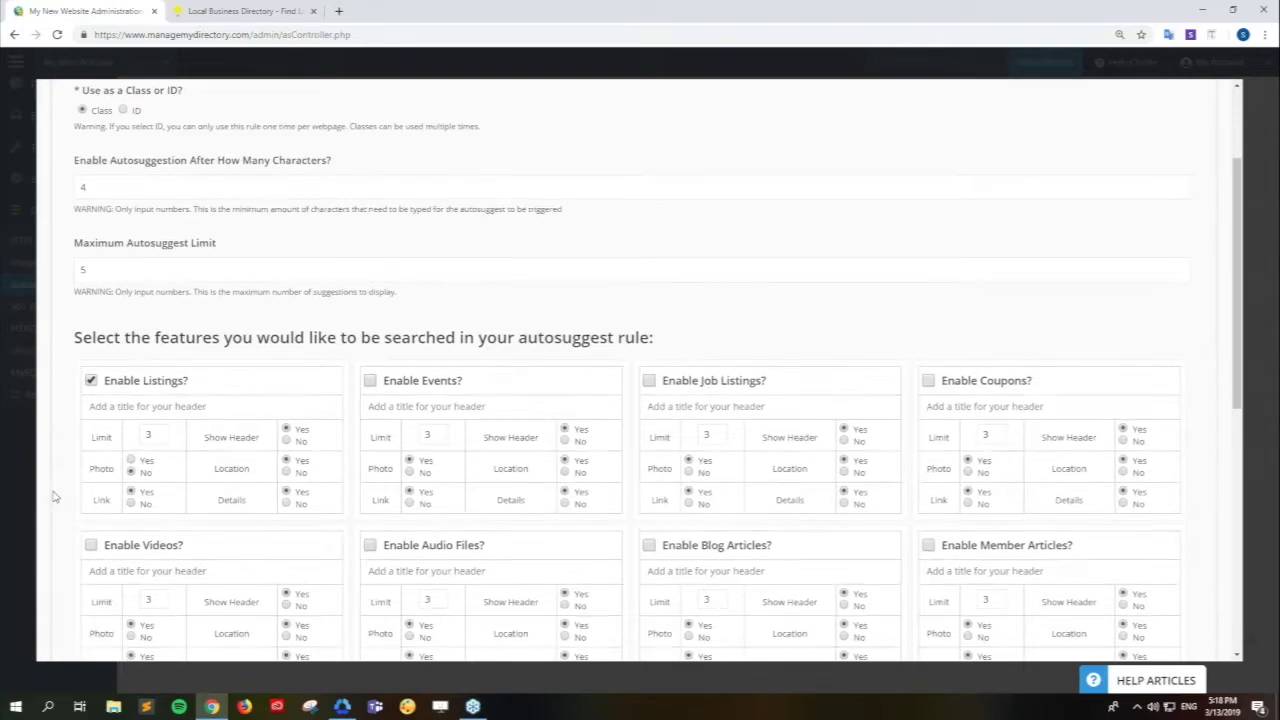
scroll(55, 497, "down", 1)
Save the member_search rule, acknowledge the saved confirmation, and go back to the public site
scroll(55, 497, "down", 3)
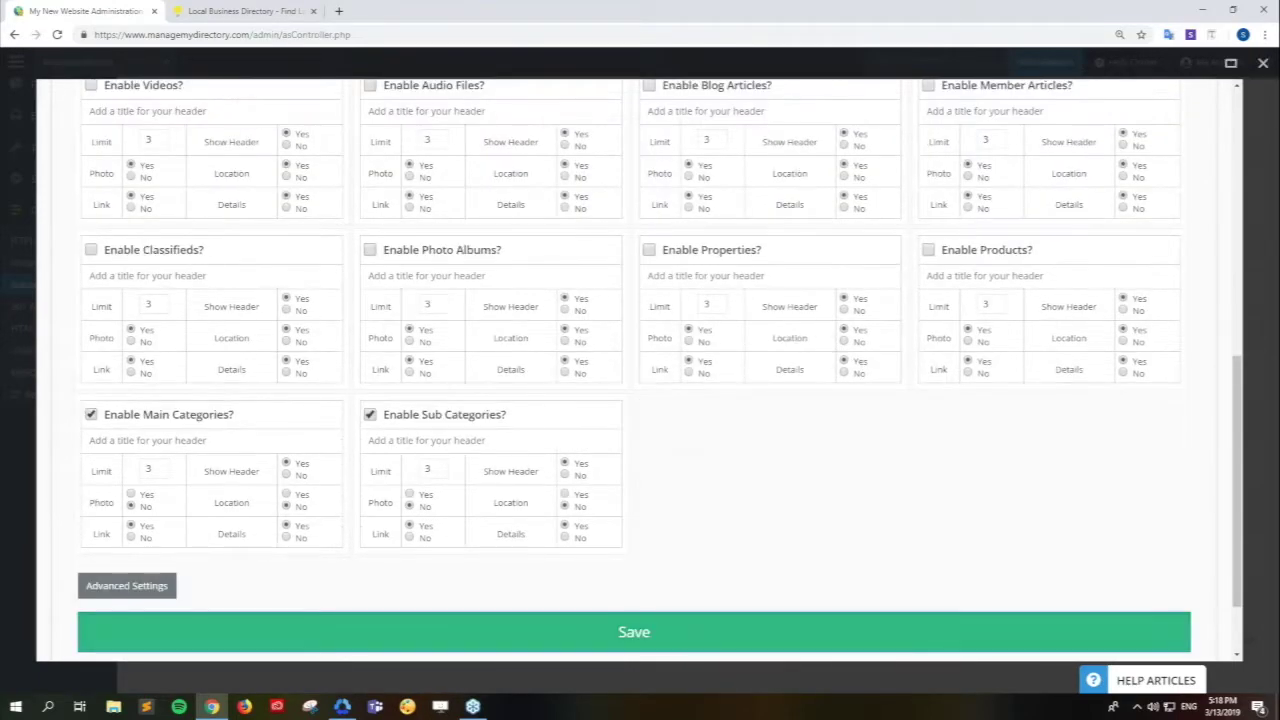
left_click(634, 632)
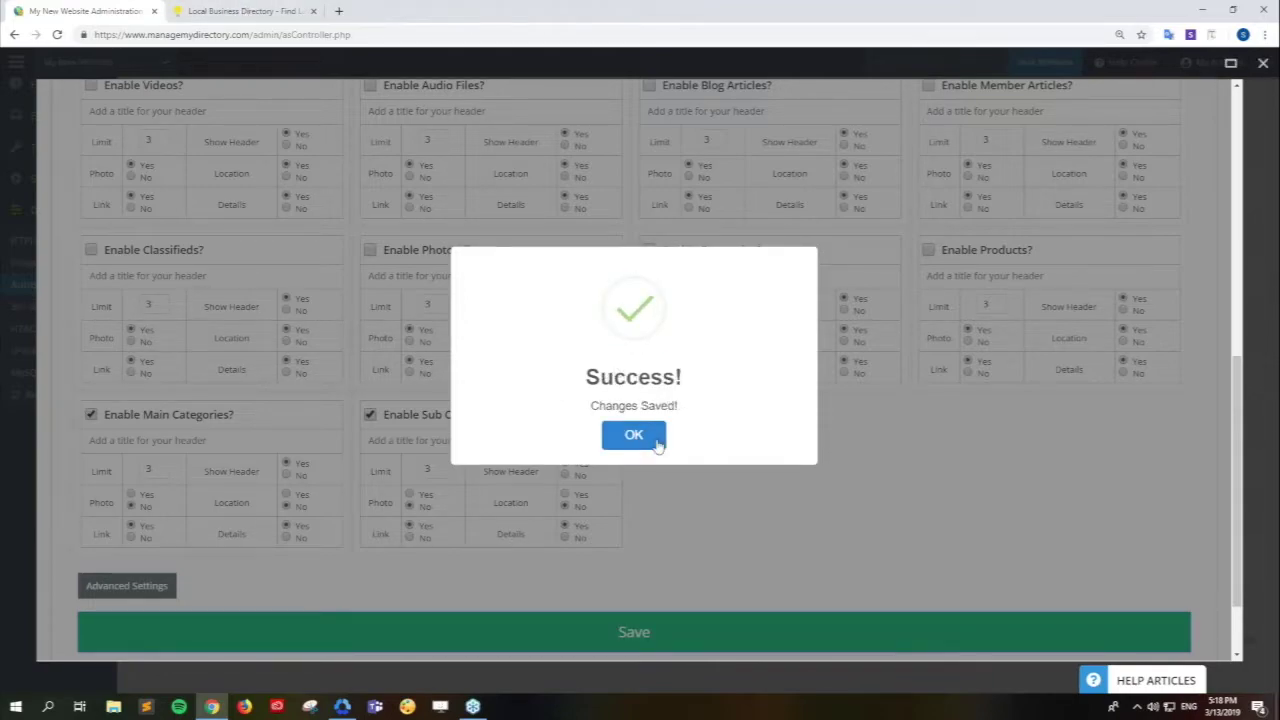
left_click(657, 443)
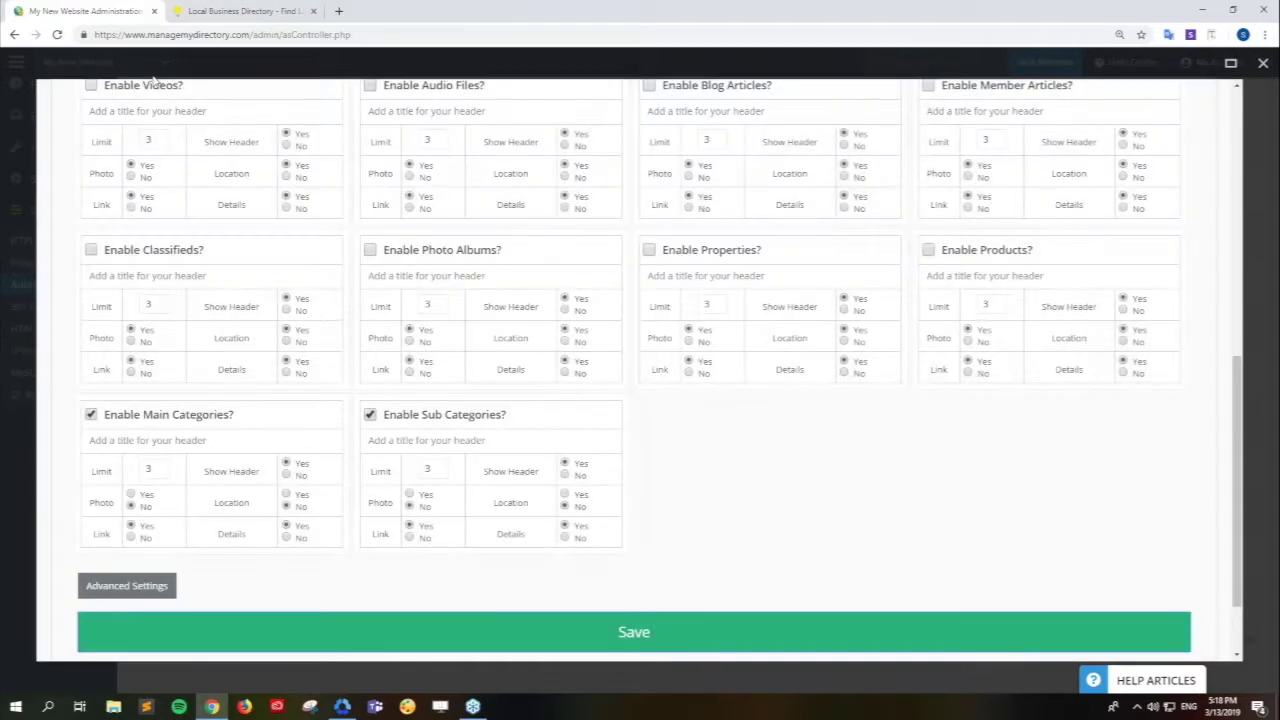
left_click(260, 14)
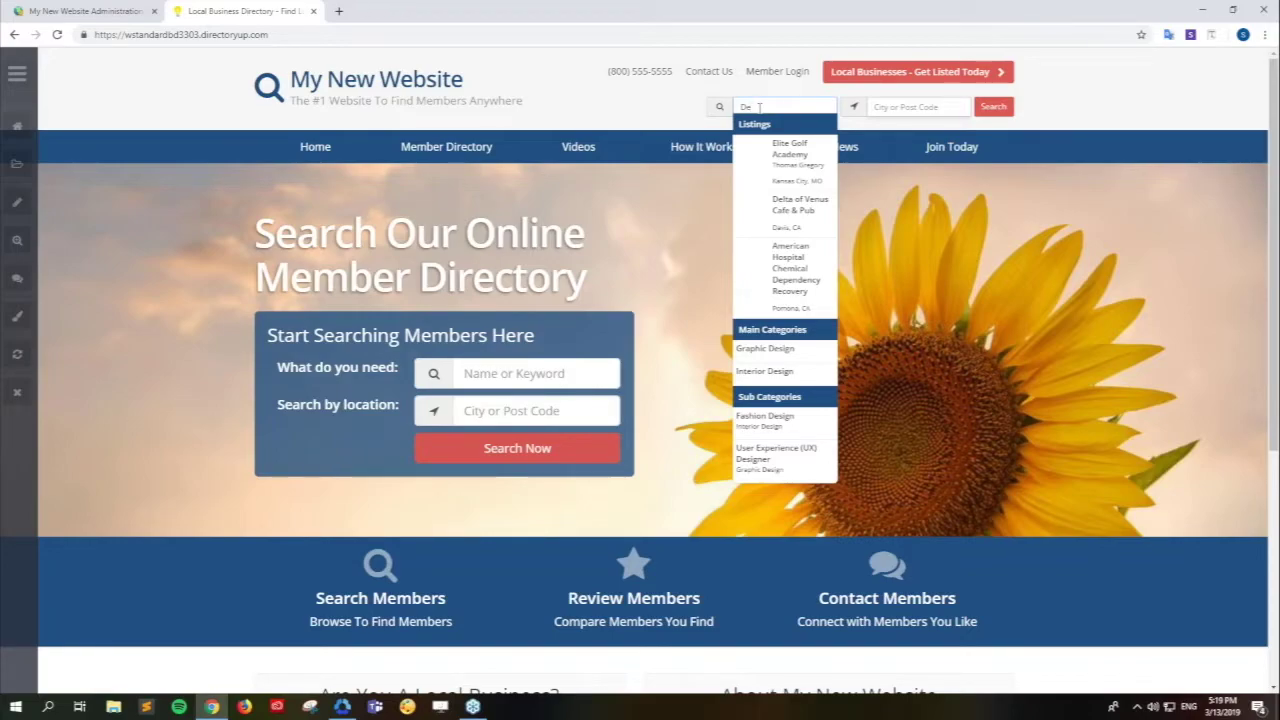
Test 'Desig' in the site's header search, then trim it back to 'Des'
key("BackSpace")
key("BackSpace")
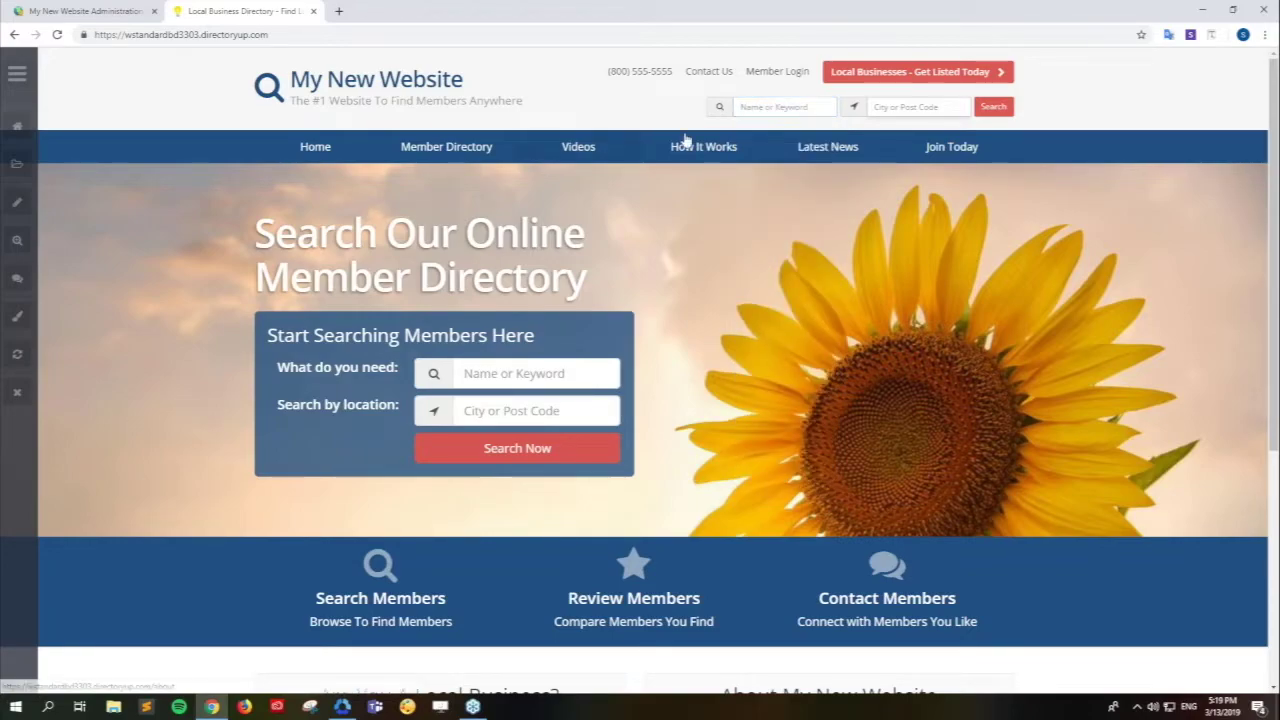
type("Des")
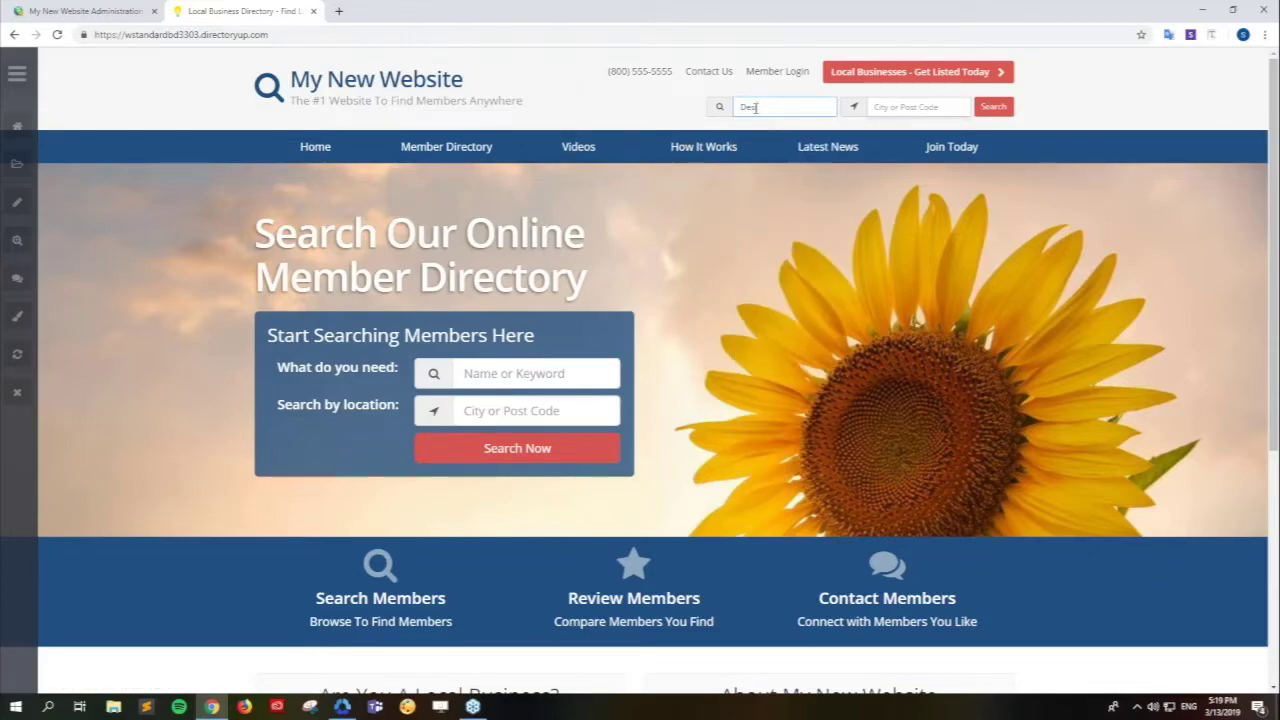
type("ig")
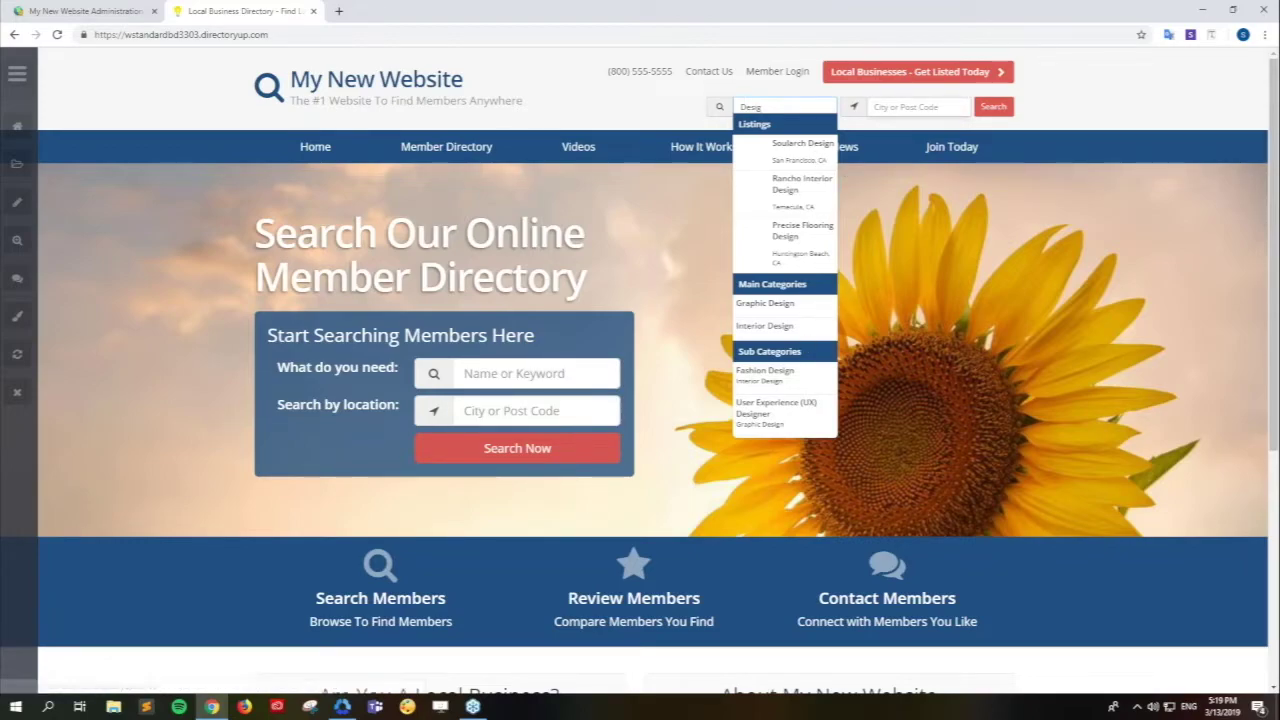
key("BackSpace")
key("BackSpace")
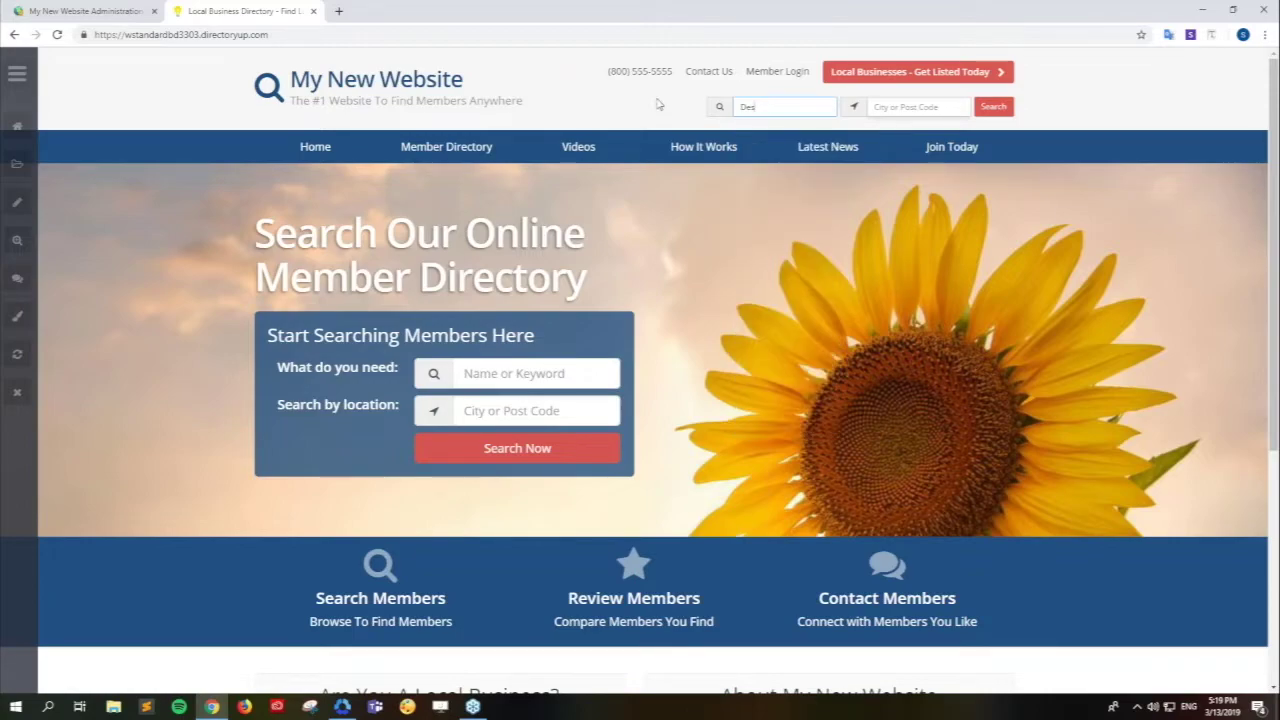
key("BackSpace")
Save the autosuggest rule with Main and Sub Categories enabled and confirm the success message
key("ctrl+1")
left_click(694, 631)
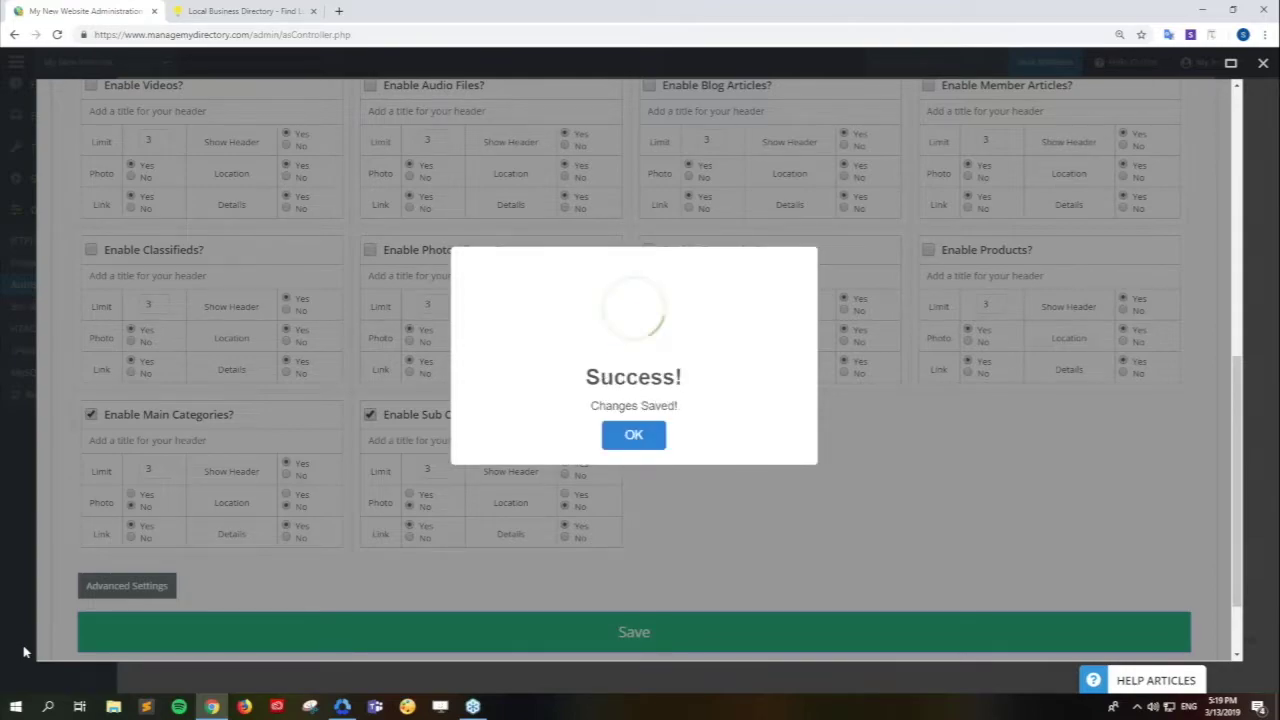
left_click(630, 436)
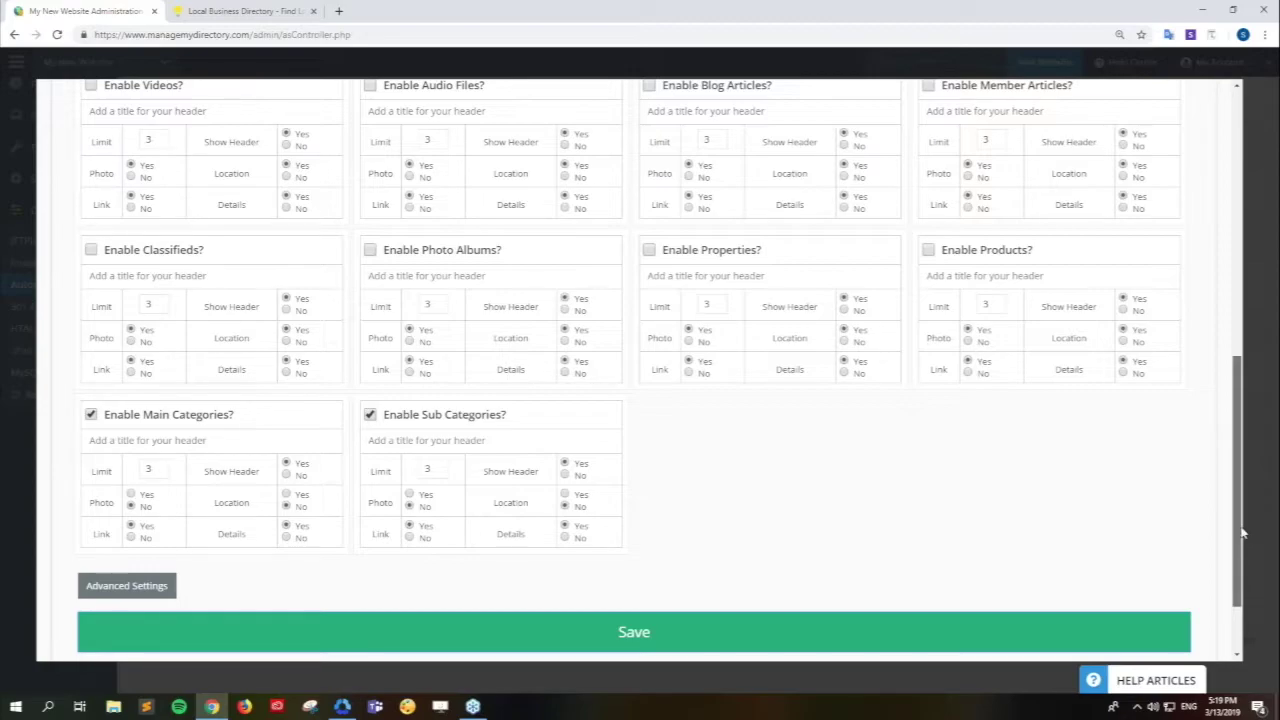
Close the member_search rule editor to return to the autosuggest rules list
left_click_drag(1243, 533, 1234, 450)
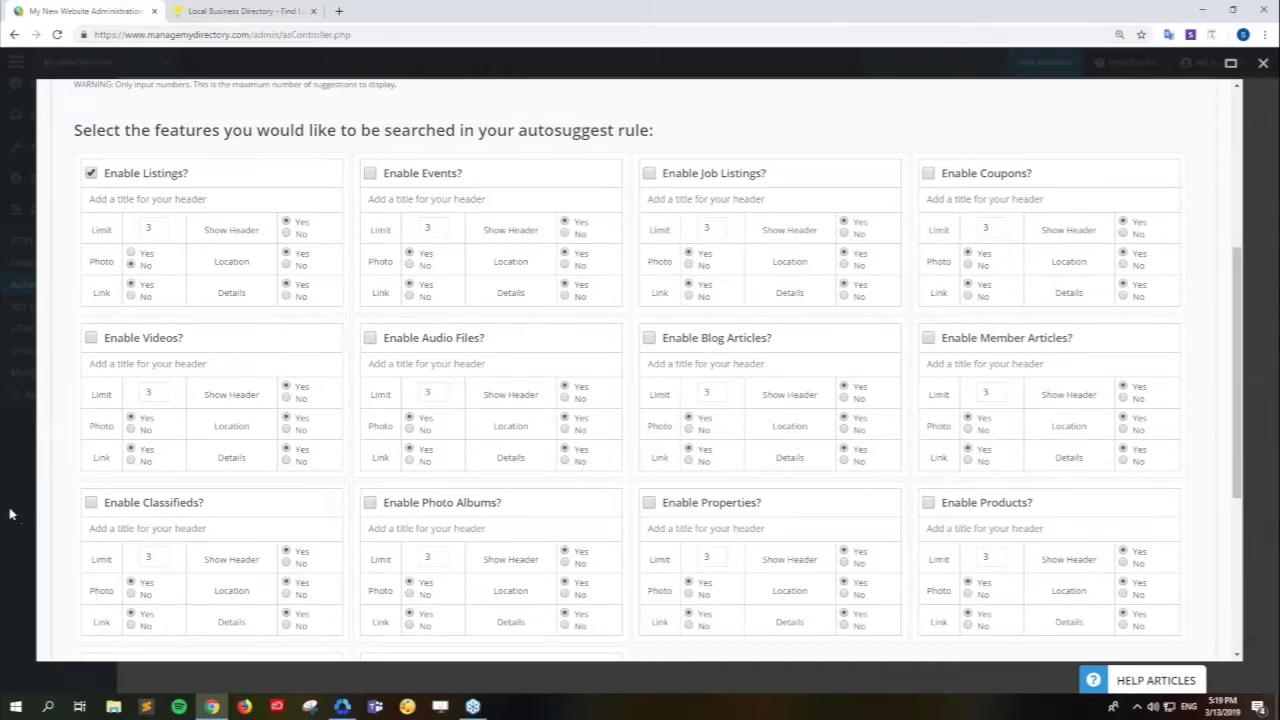
left_click(12, 576)
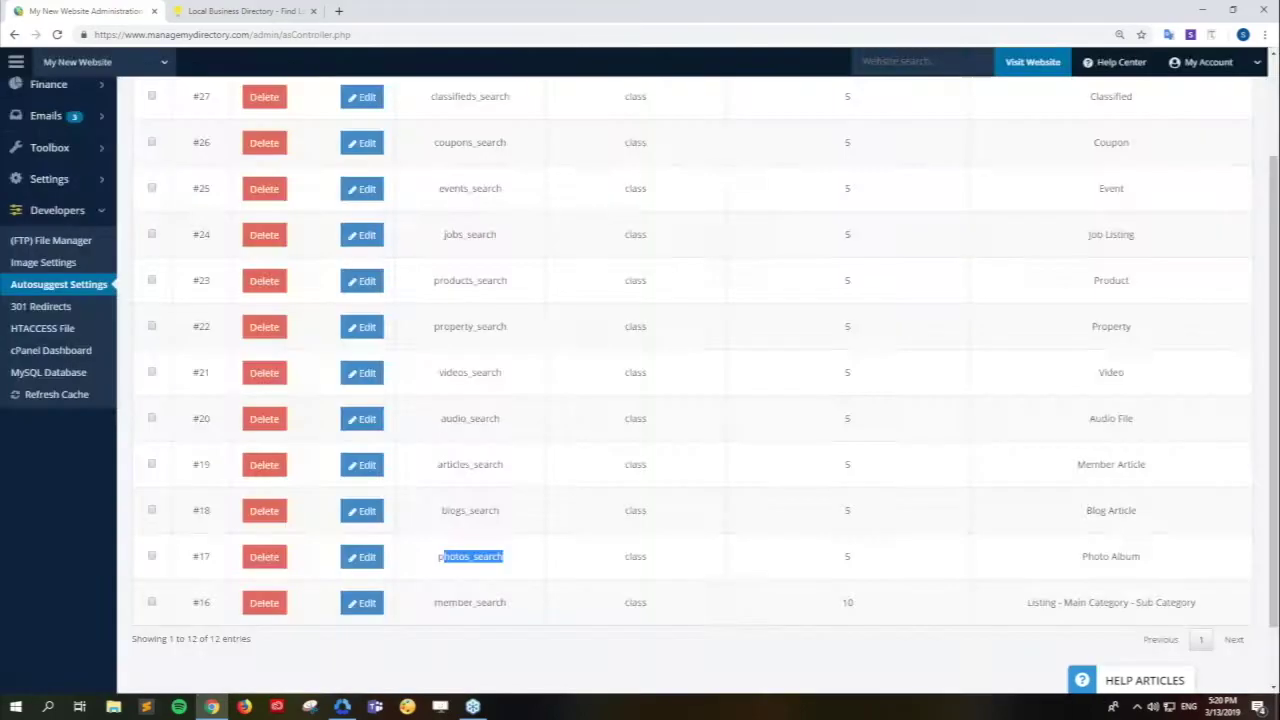
left_click_drag(500, 514, 438, 524)
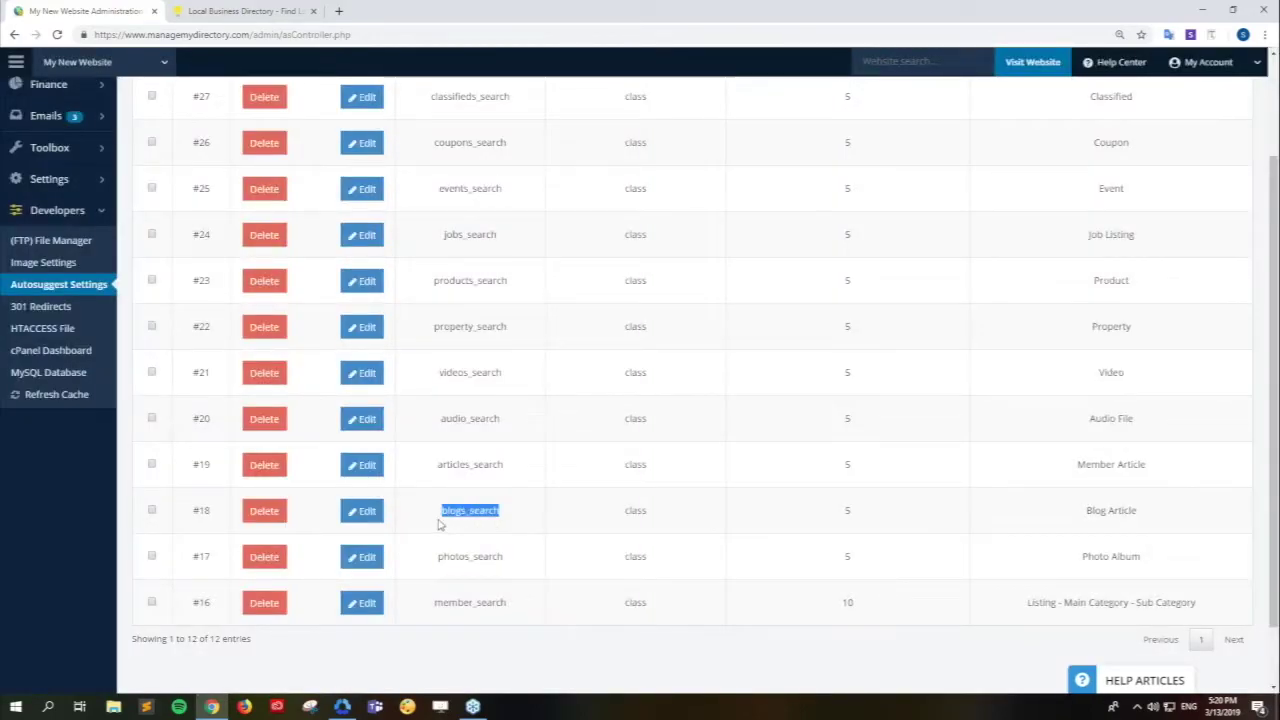
left_click(86, 588)
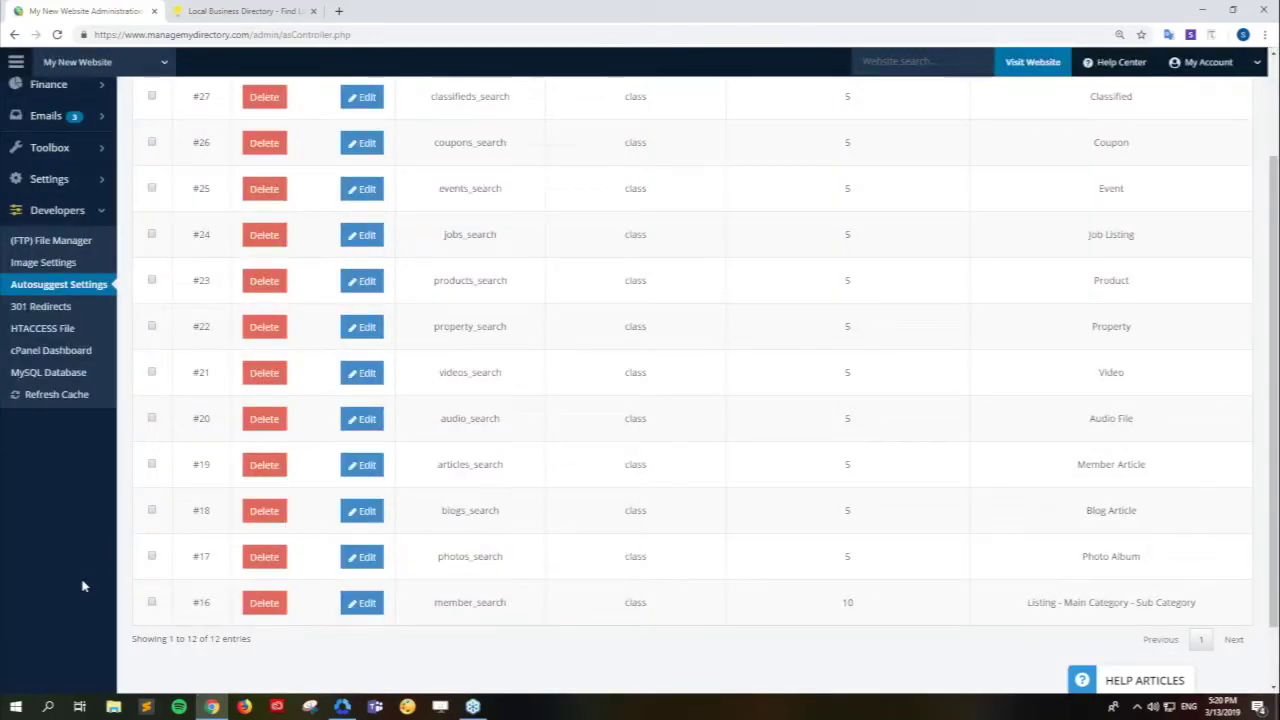
Open the member_search rule for editing and test 'De' in the site's header search
left_click(366, 604)
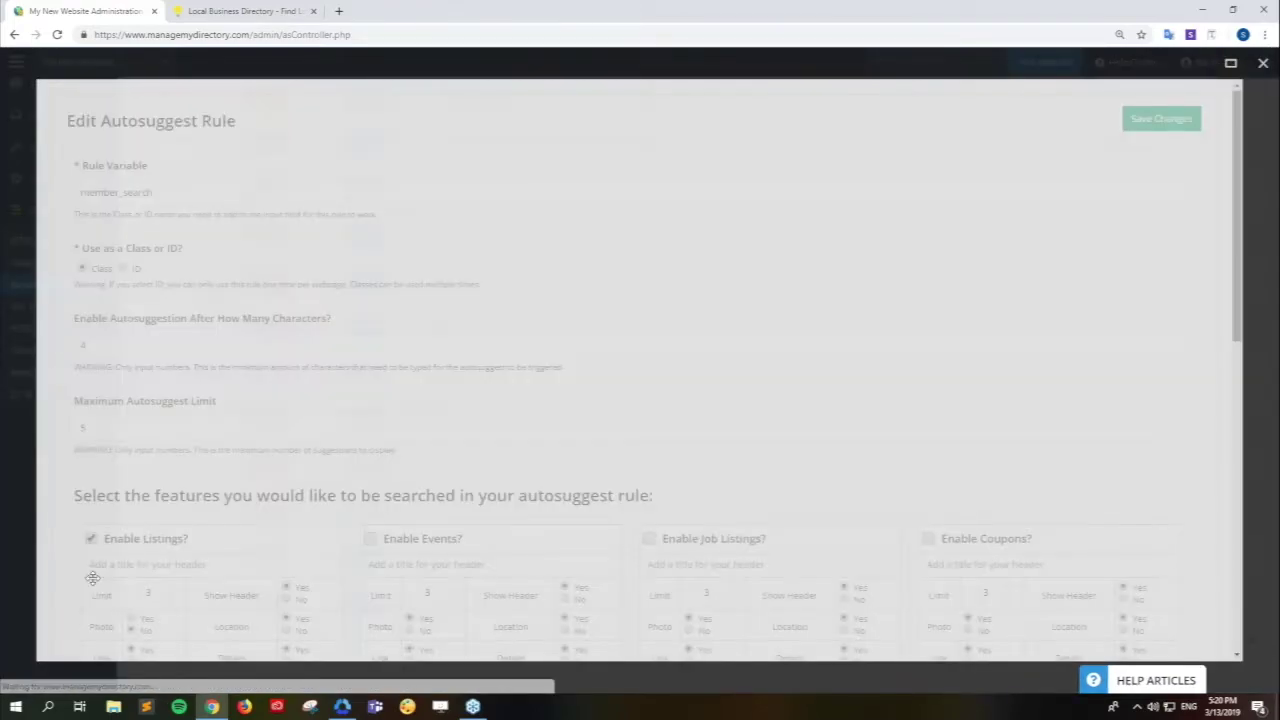
scroll(80, 592, "down", 2)
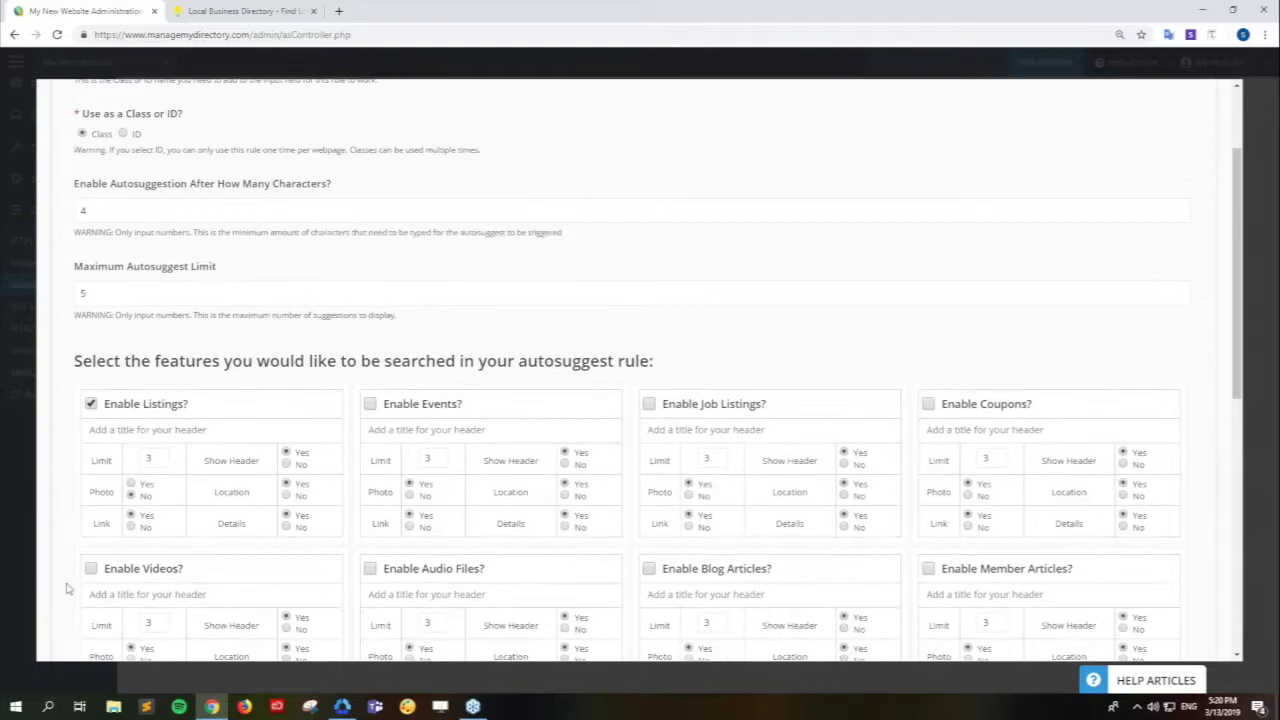
scroll(70, 585, "down", 2)
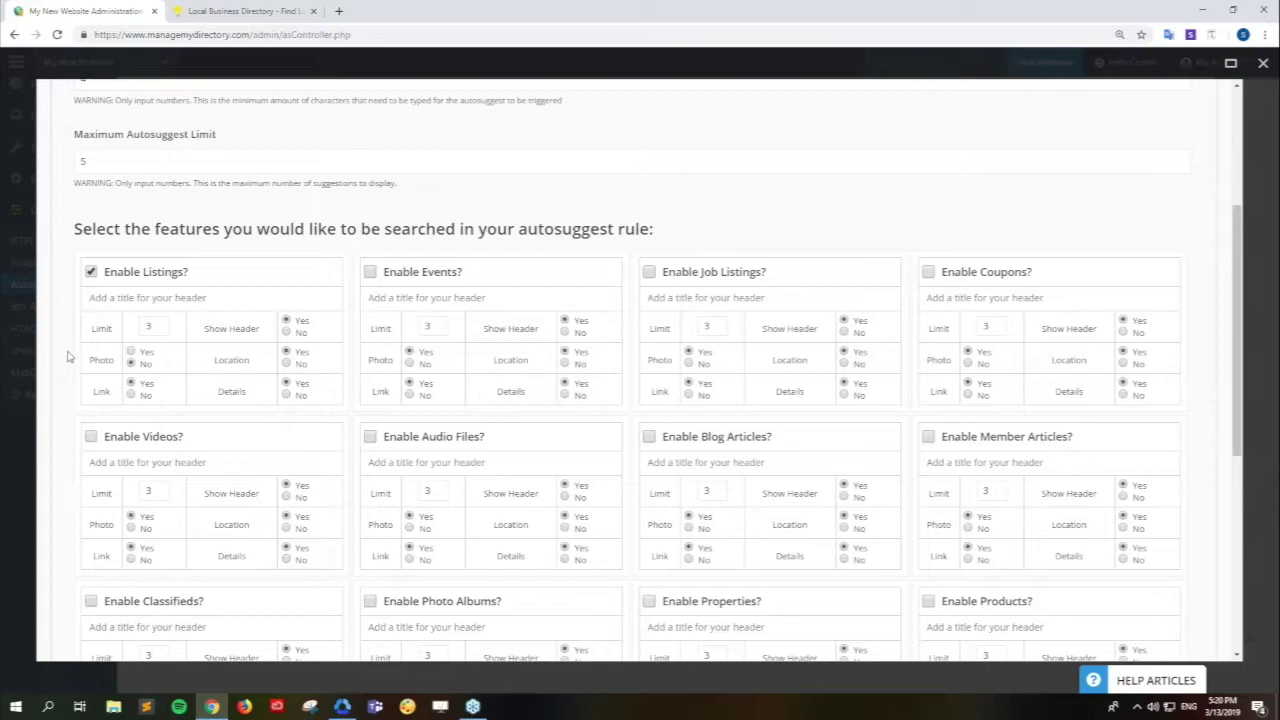
left_click(245, 12)
left_click(787, 105)
type("De")
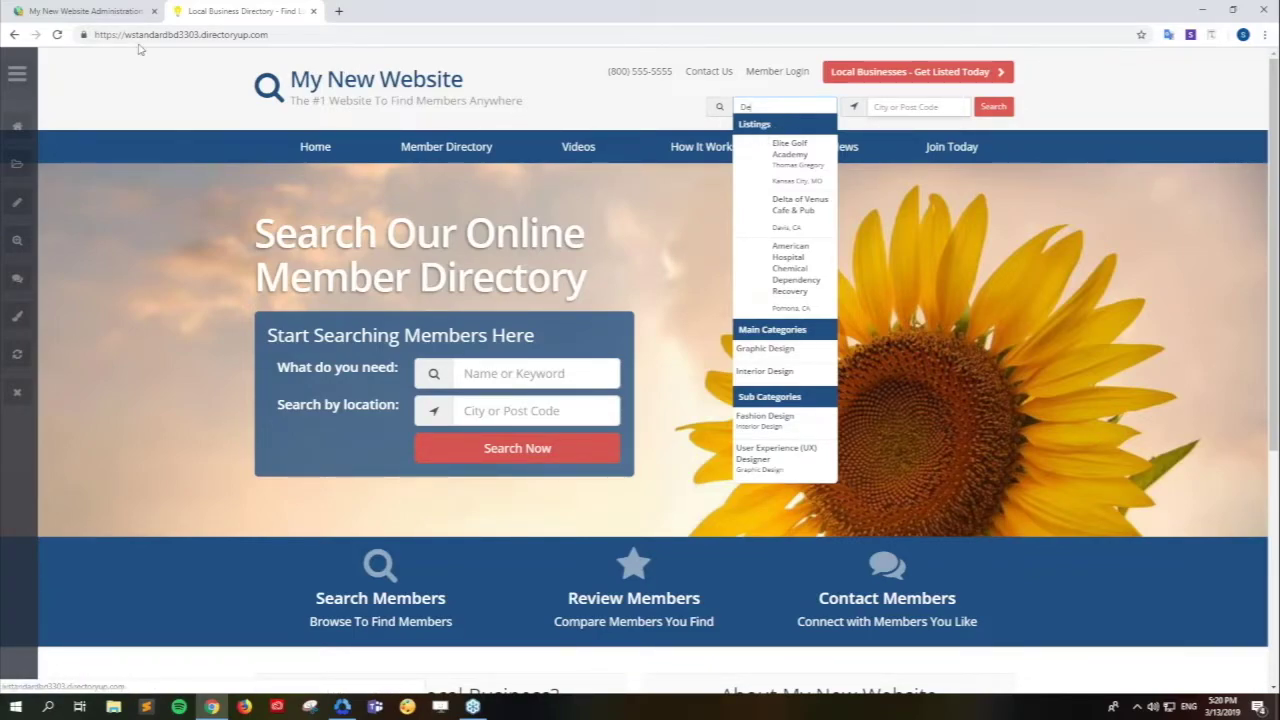
left_click(85, 8)
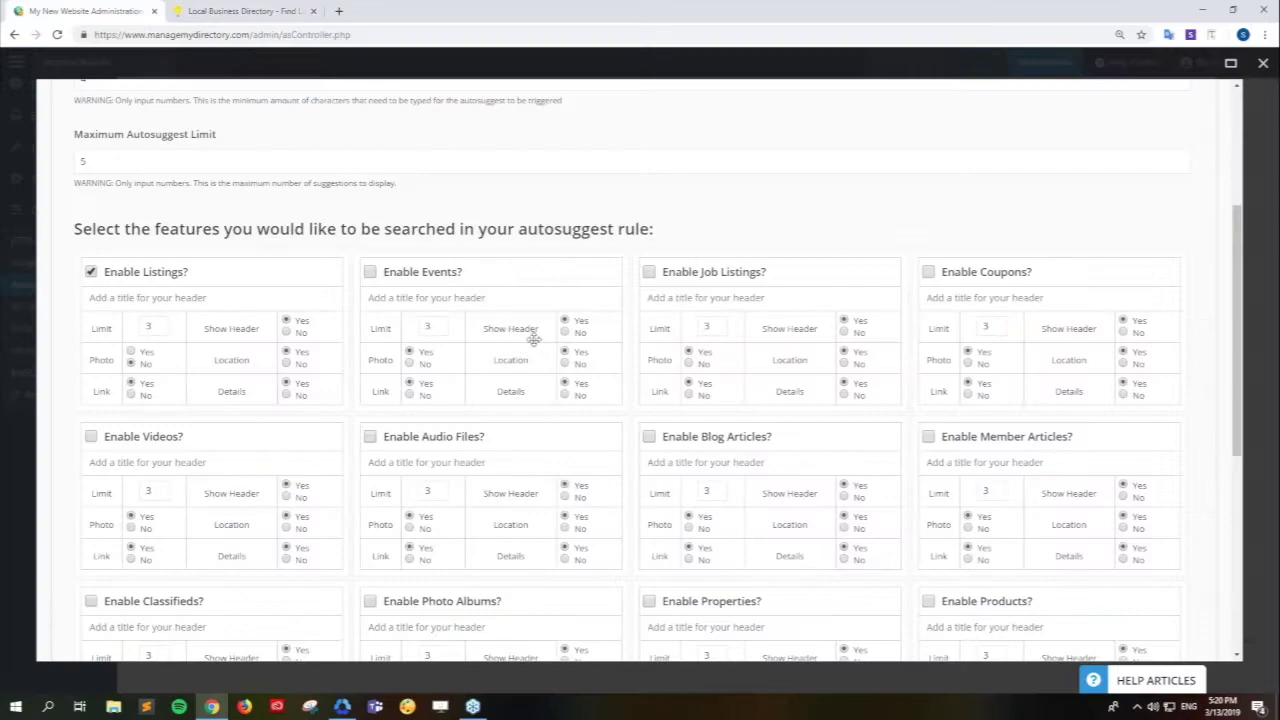
Title the Listings section header 'Profiles' and save the rule
type("Profiles")
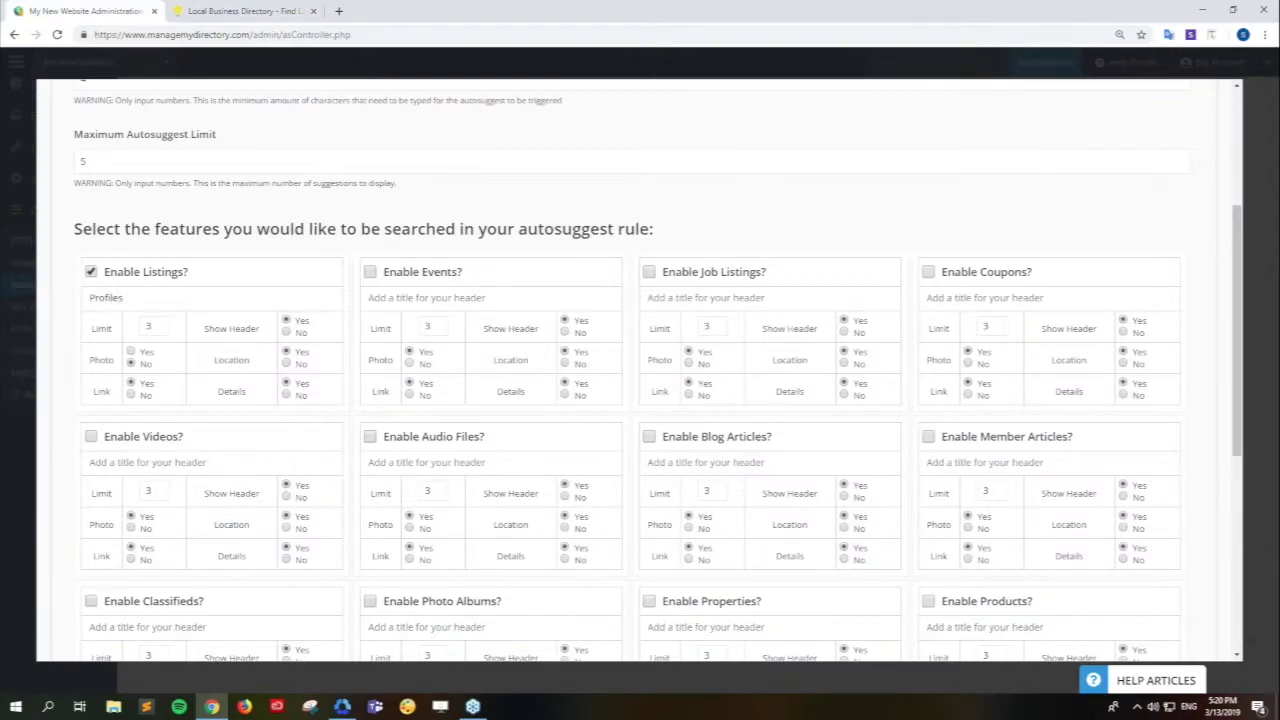
scroll(59, 470, "down", 5)
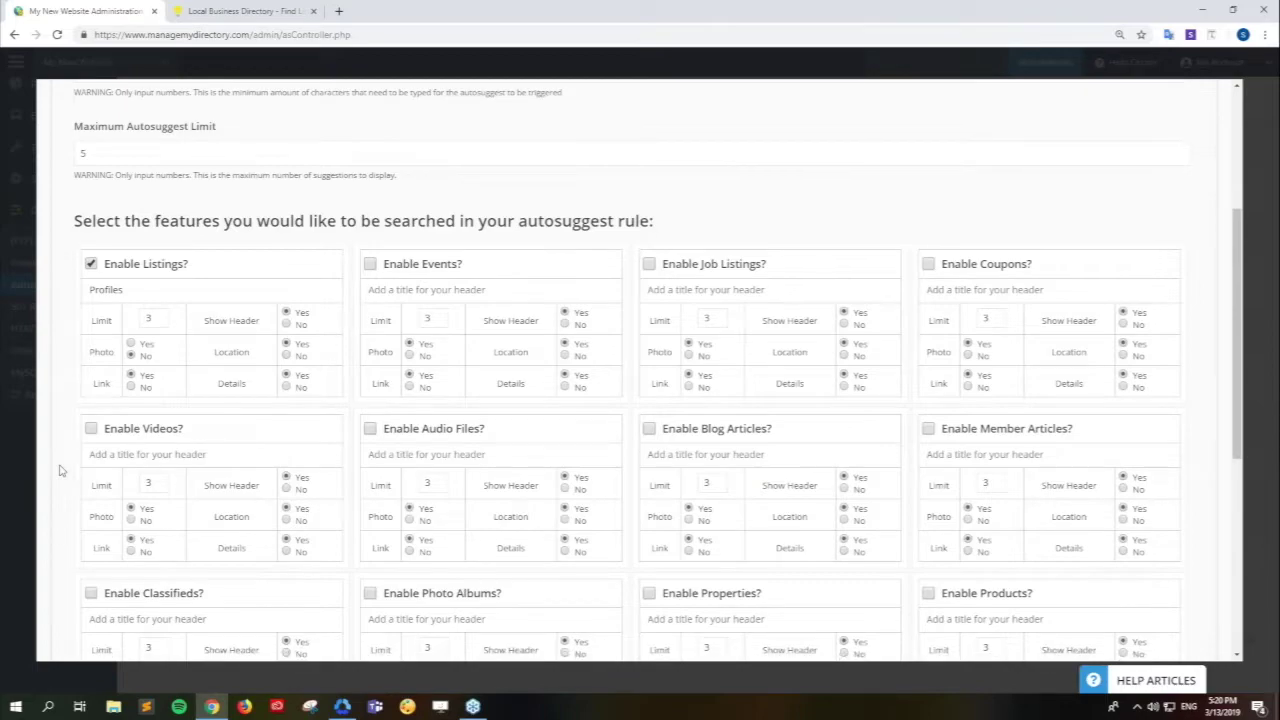
left_click(486, 541)
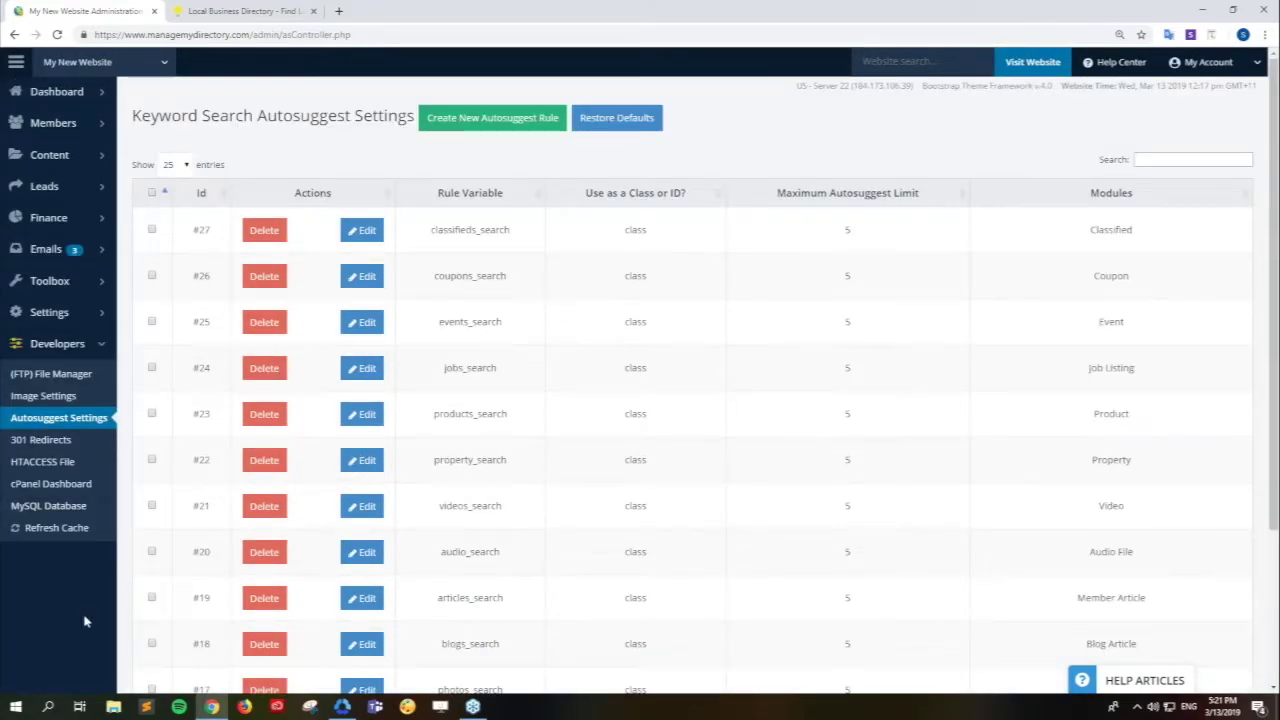
Refresh the site cache, reload the website and test 'Desig' to see the Profiles heading
left_click(66, 530)
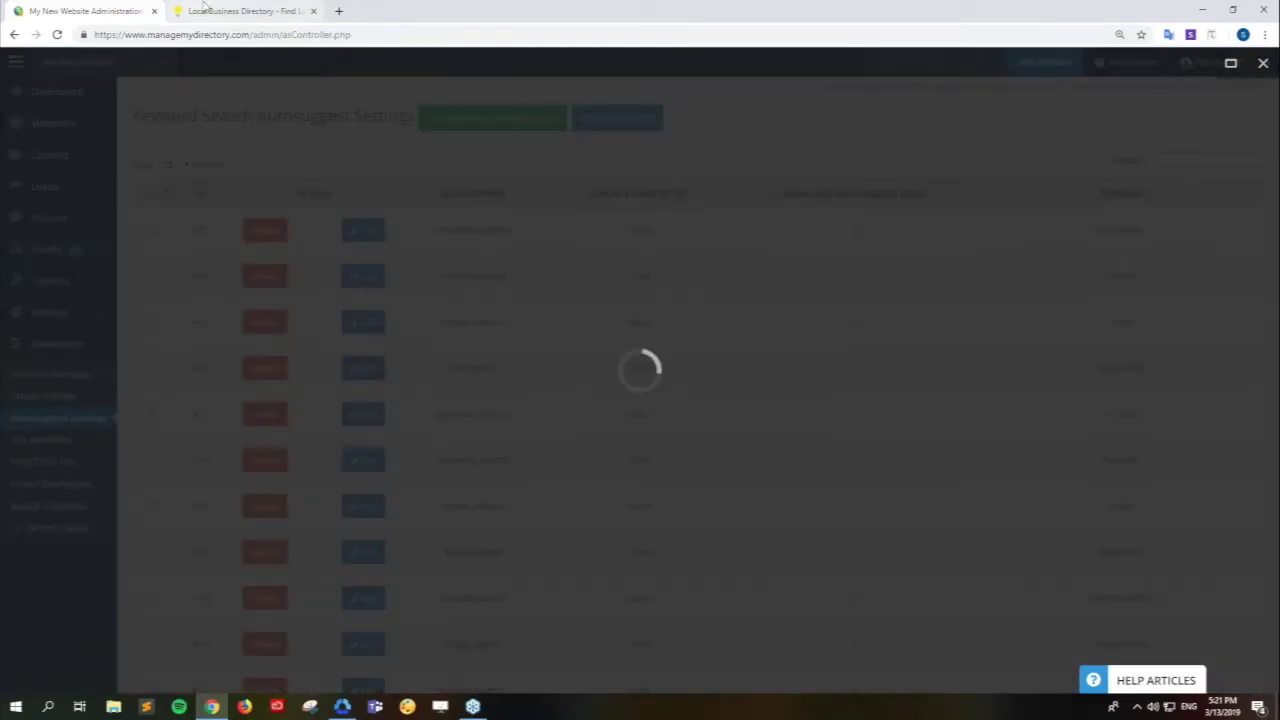
left_click(205, 10)
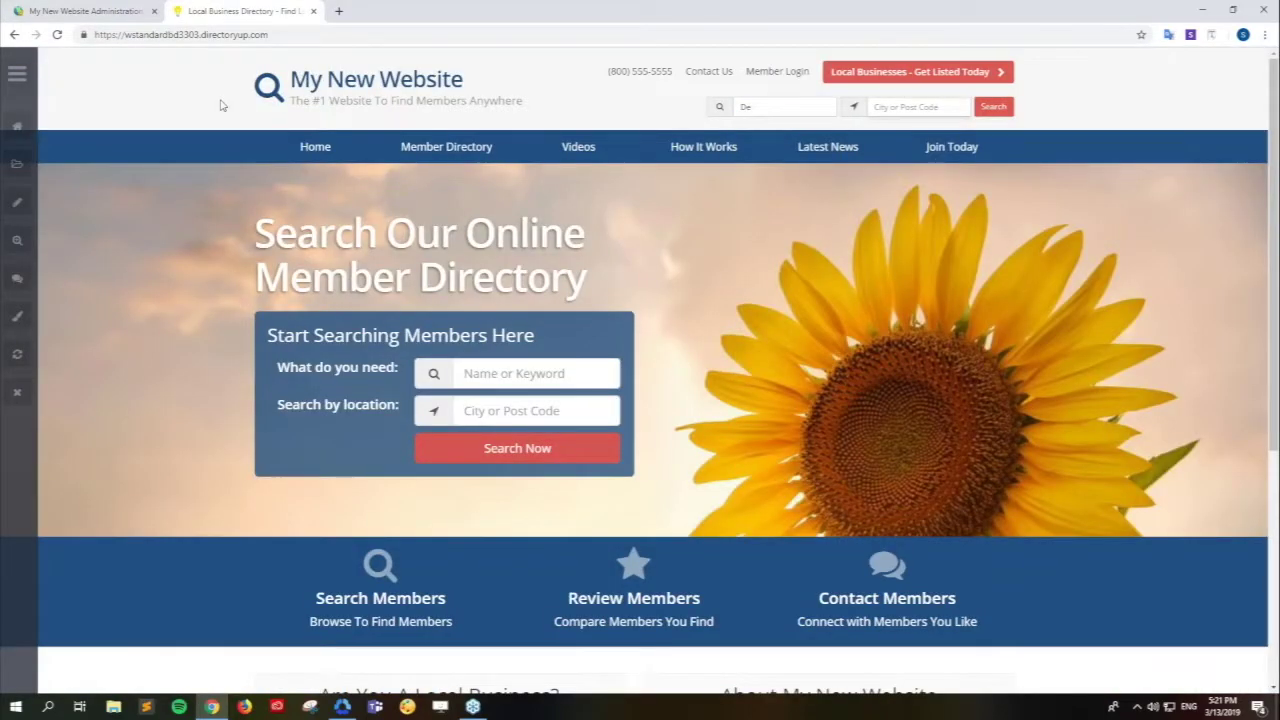
key("F5")
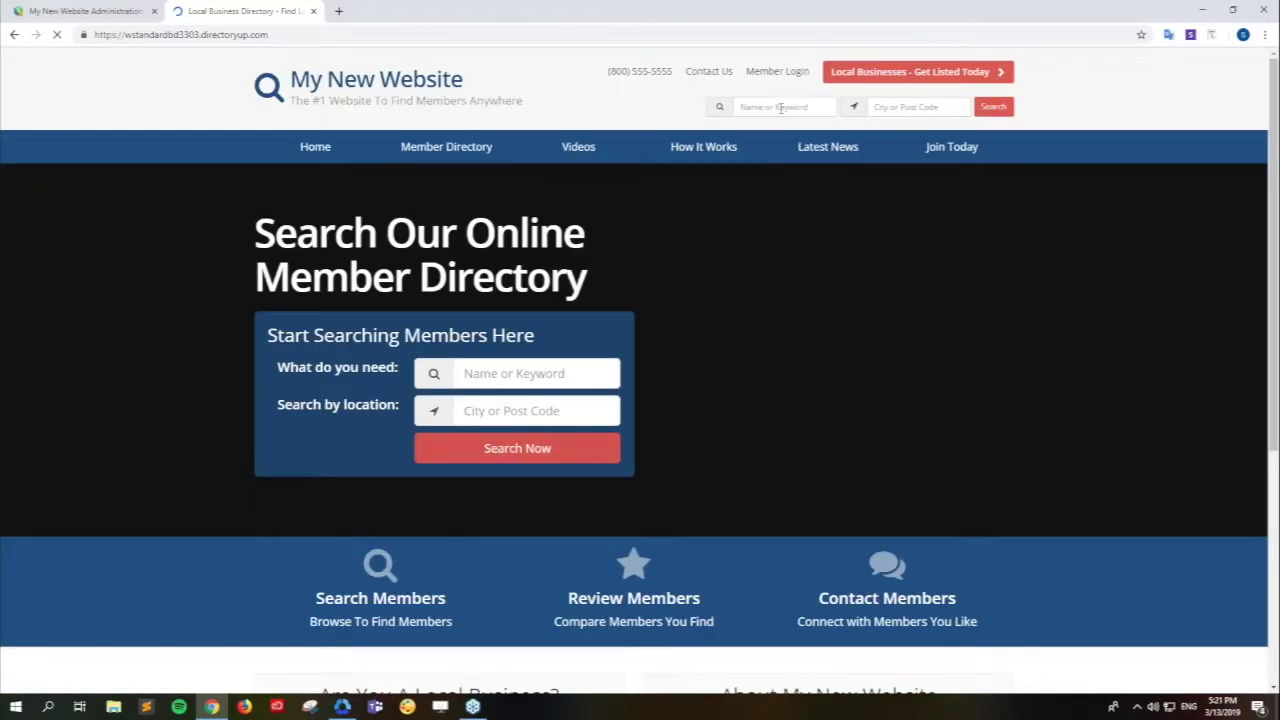
left_click(781, 107)
type("Desig")
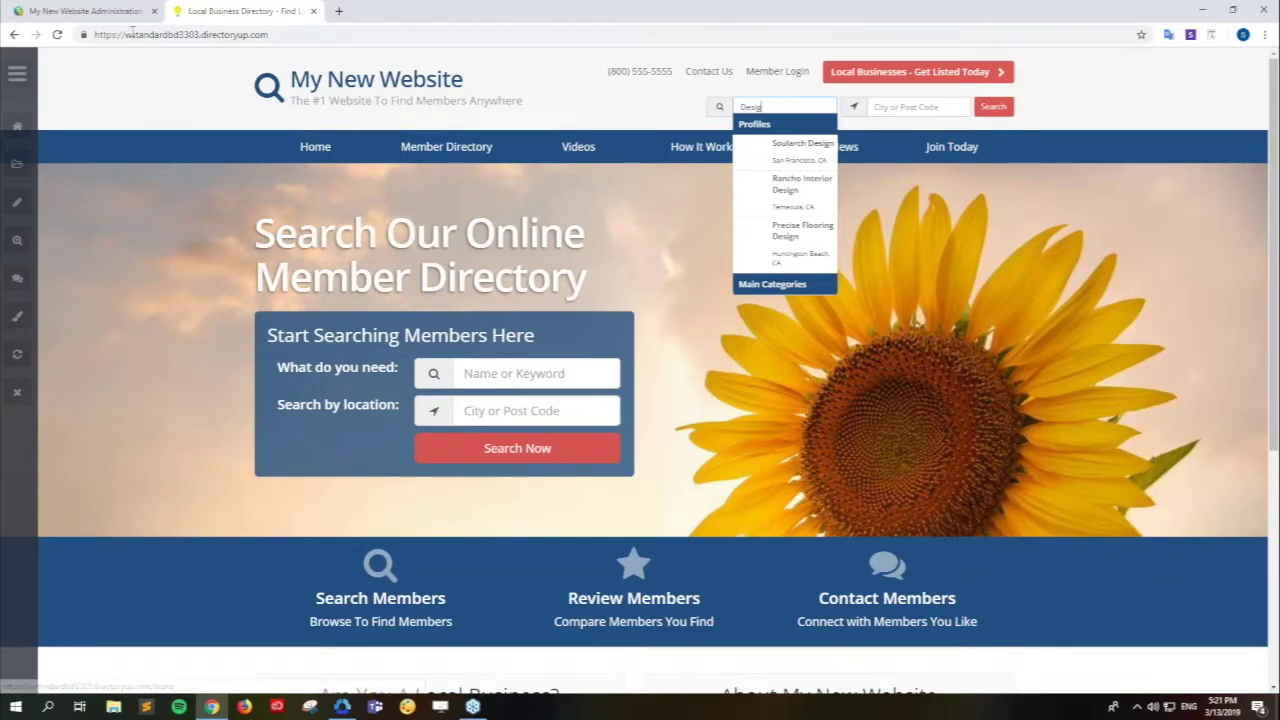
left_click(85, 10)
scroll(461, 535, "down", 3)
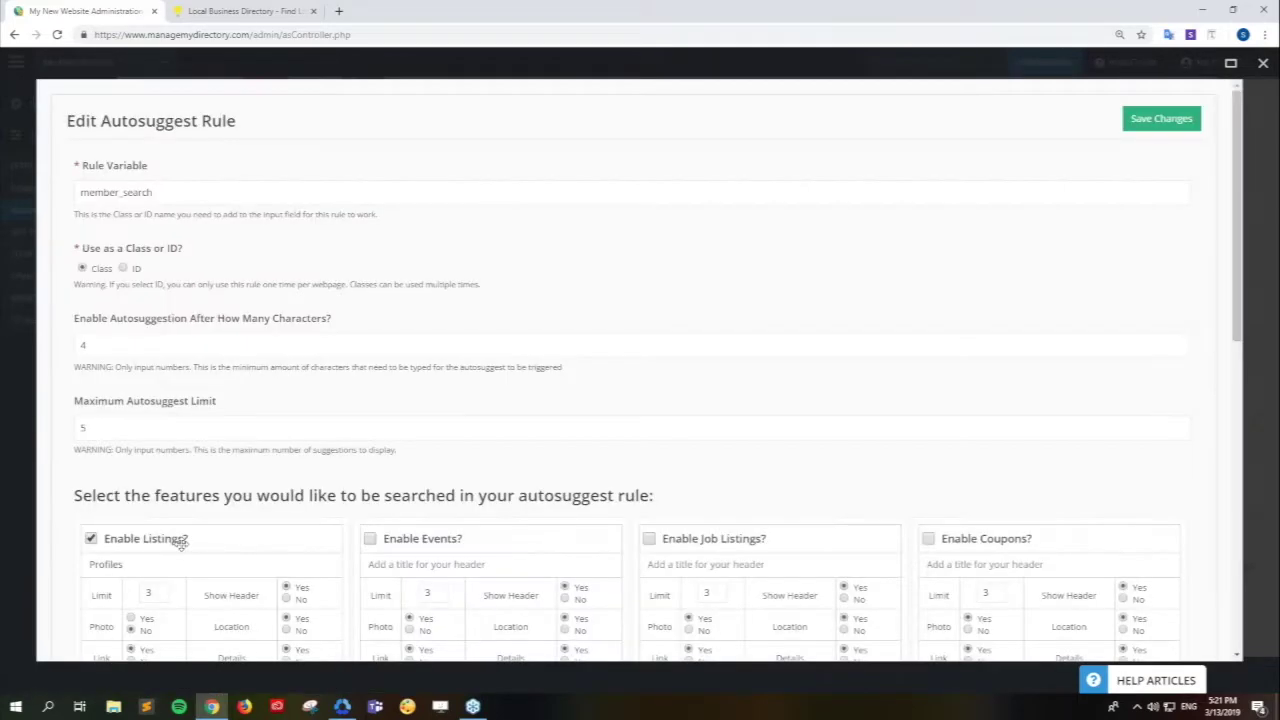
Set the Listings suggestion limit to 5, comparing against the live site's suggestions
scroll(62, 577, "down", 1)
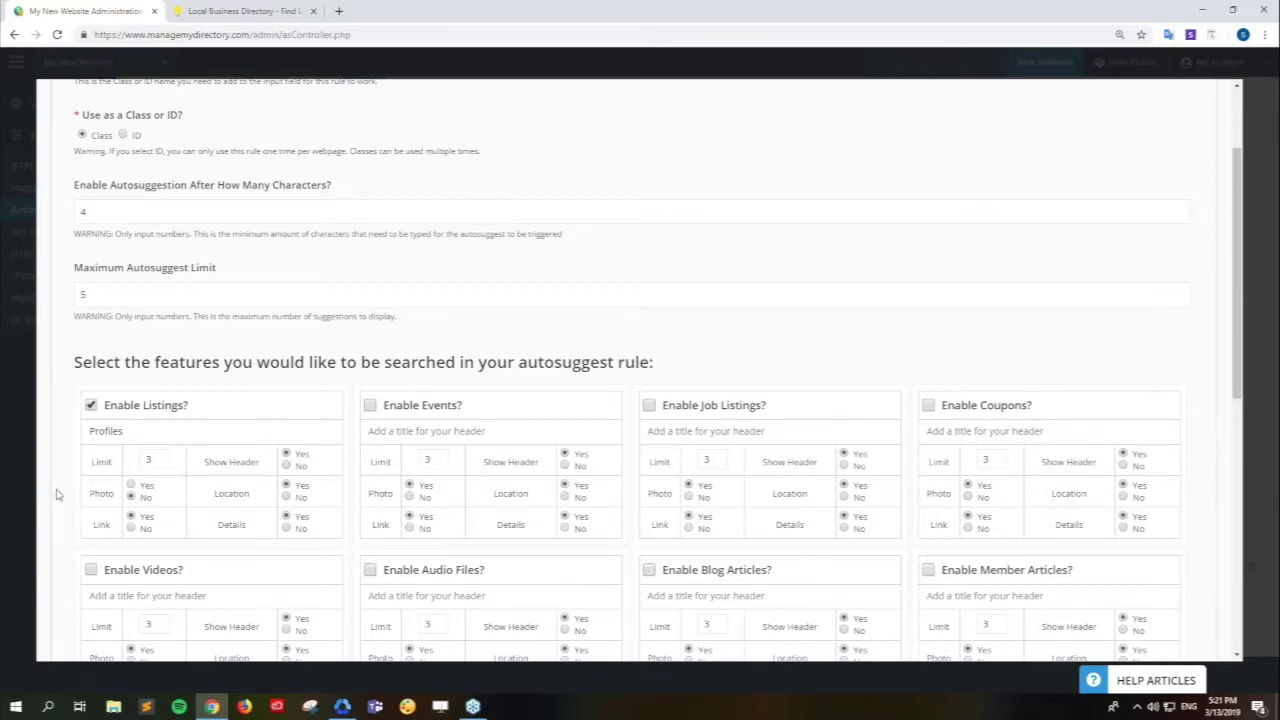
scroll(57, 494, "down", 1)
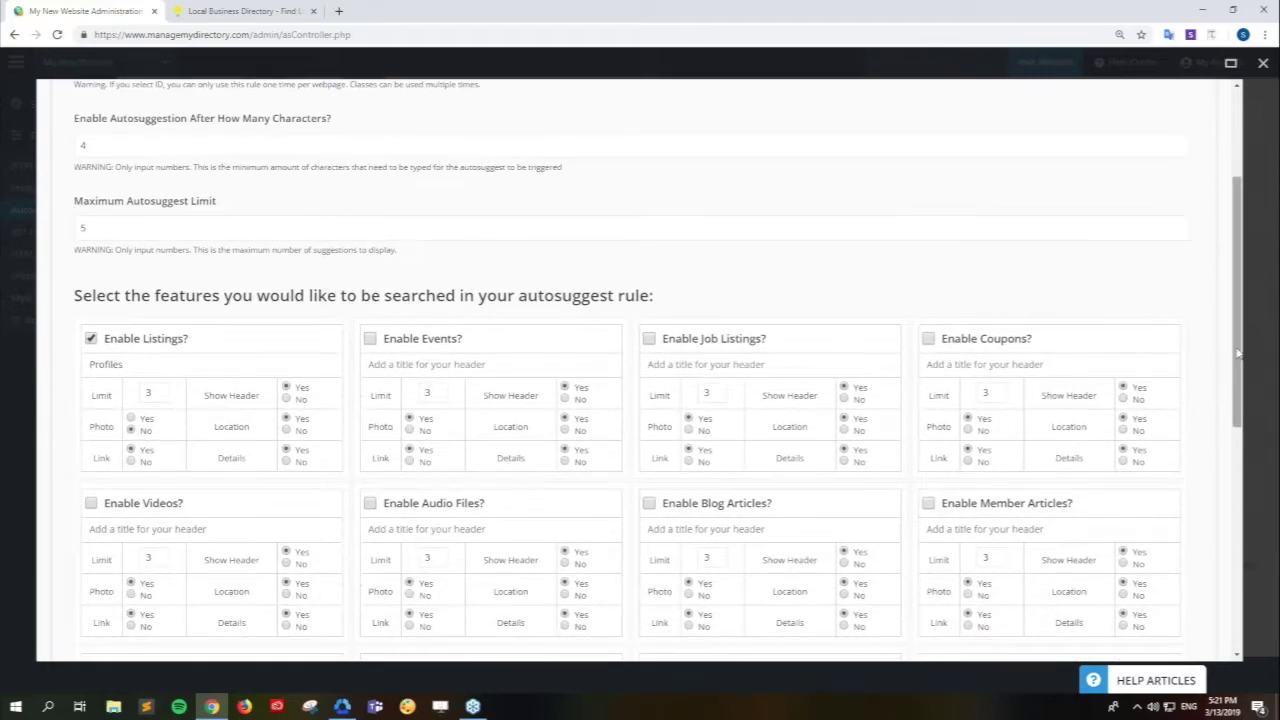
scroll(1242, 389, "down", 1)
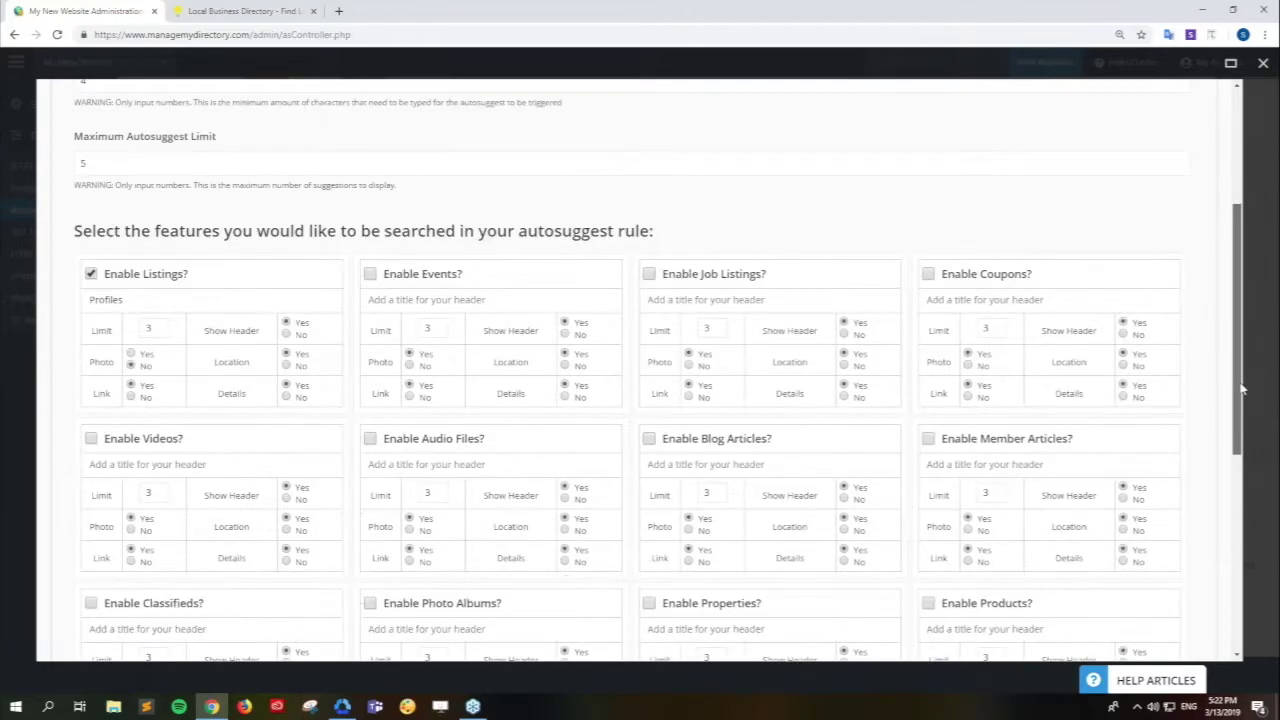
left_click_drag(1242, 389, 1240, 437)
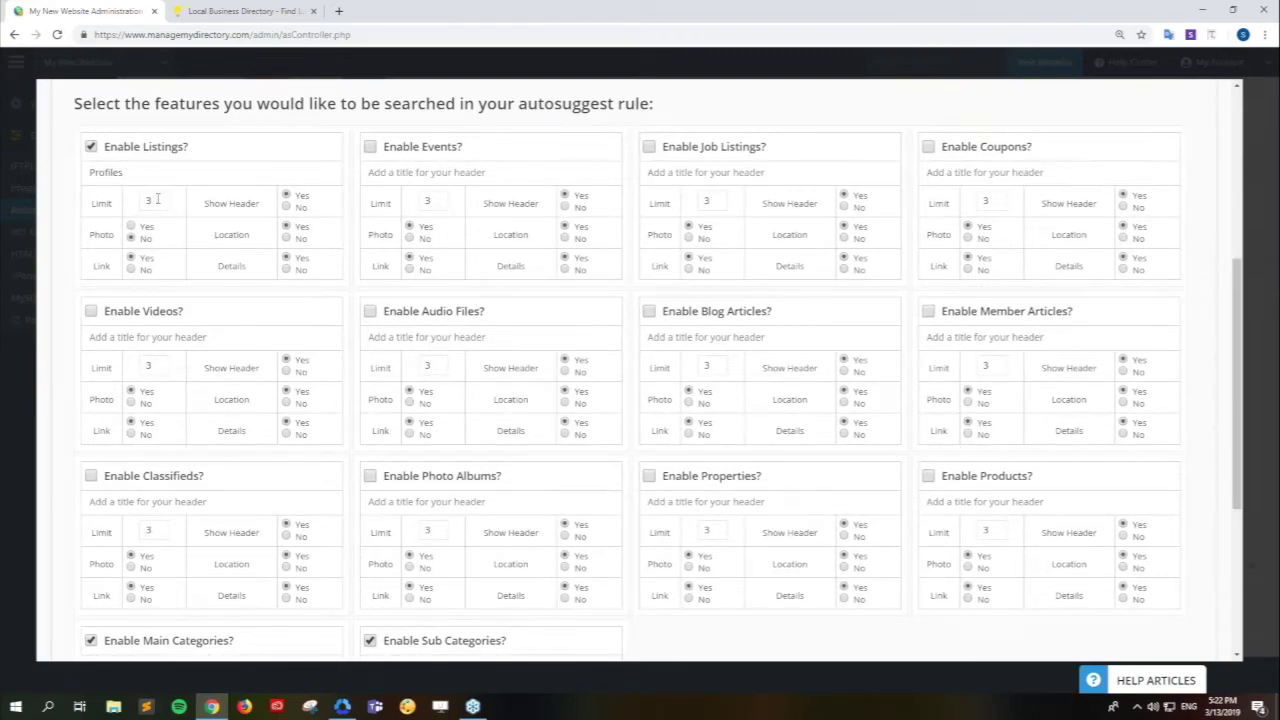
left_click(228, 12)
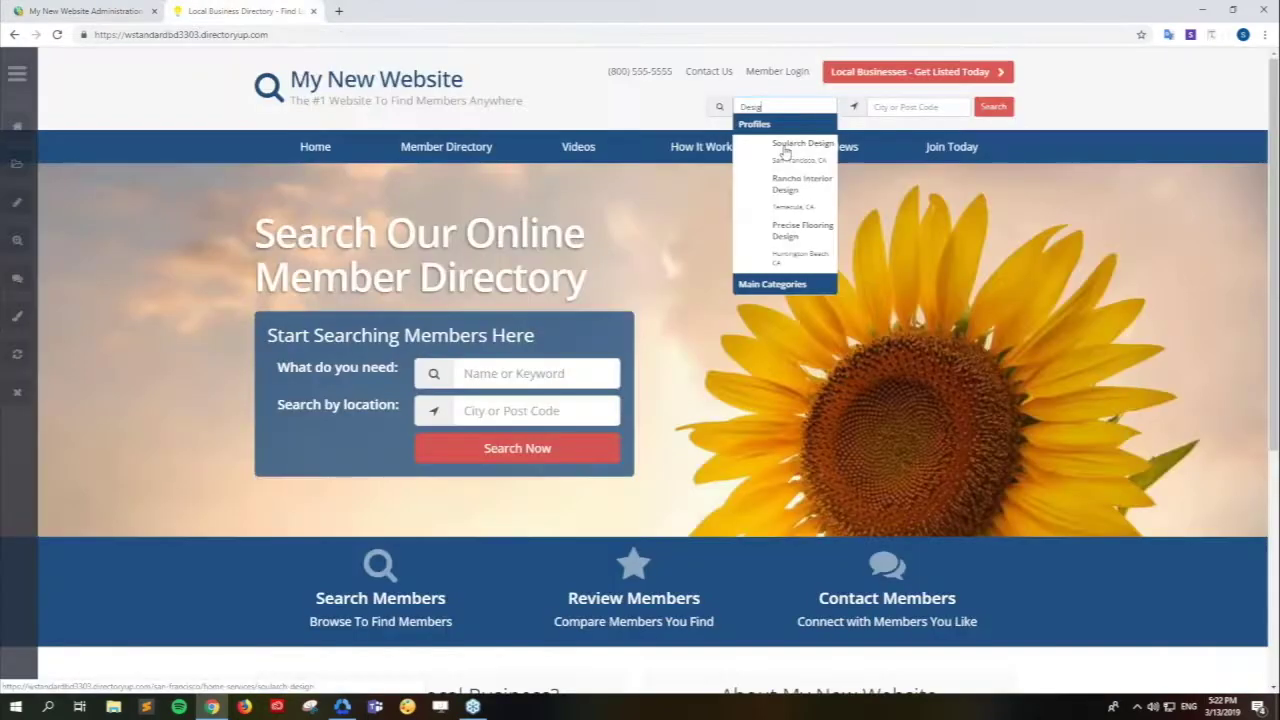
left_click(90, 12)
type("5")
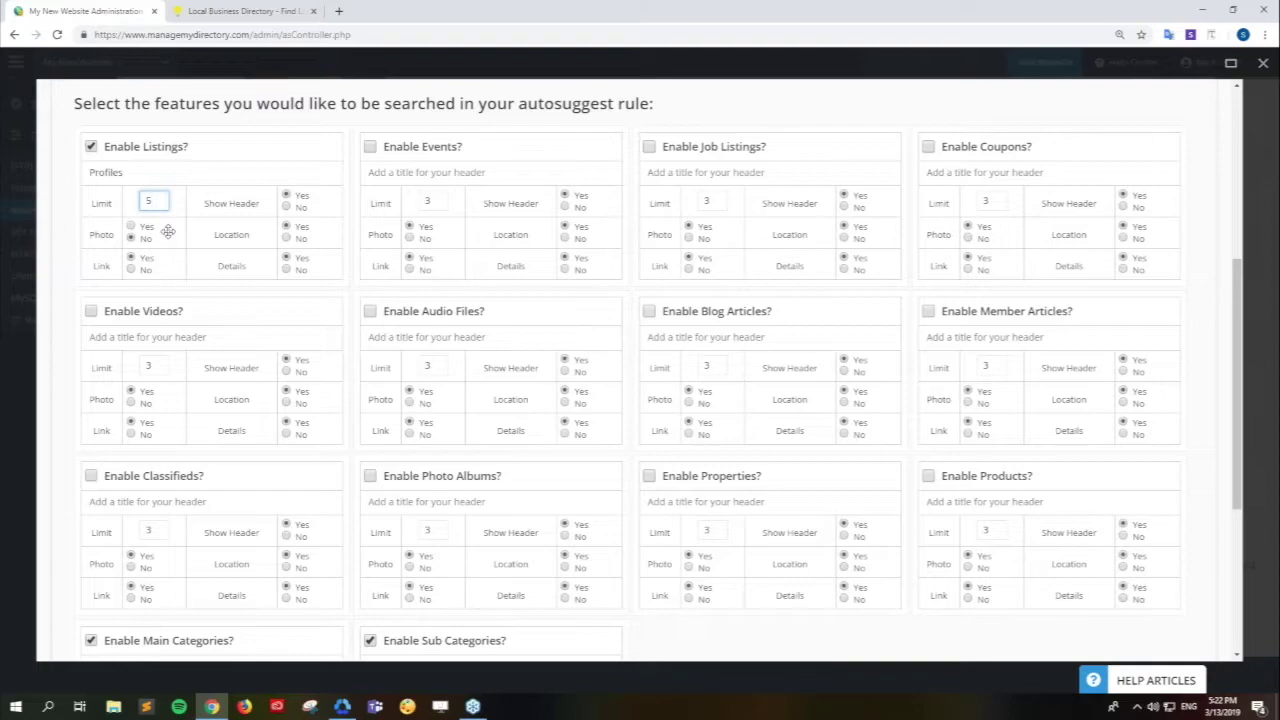
left_click(255, 14)
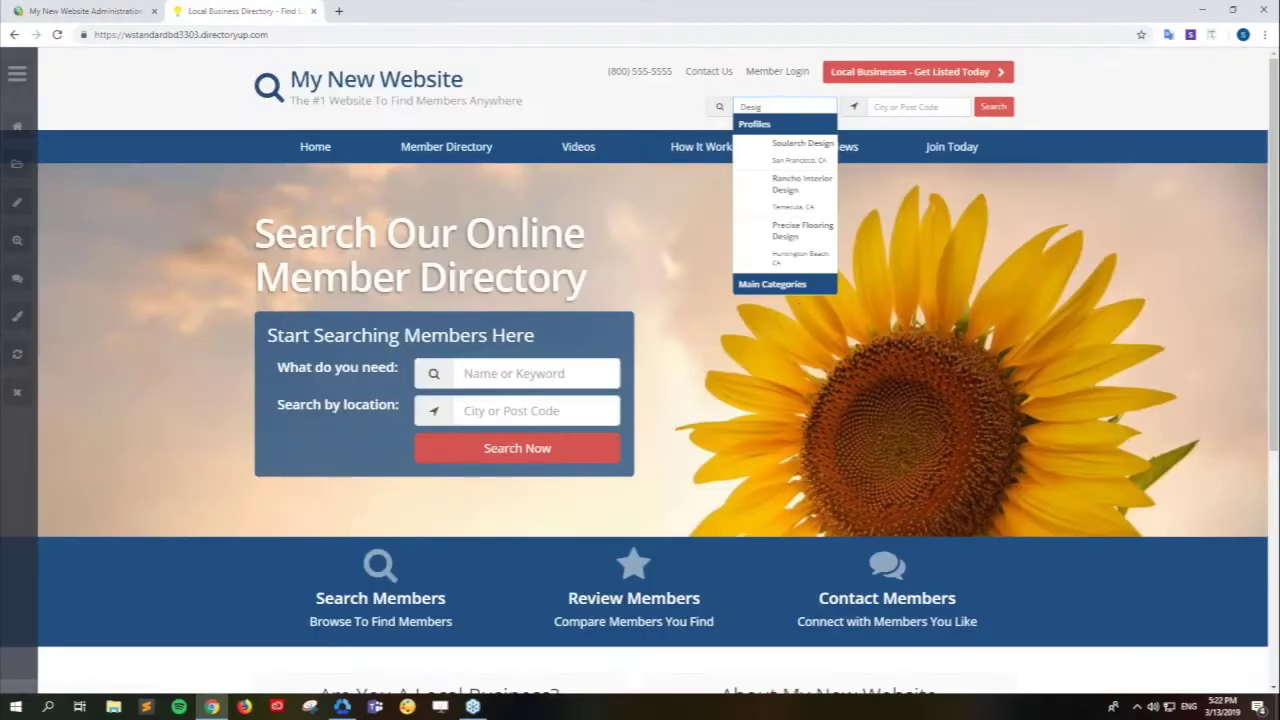
left_click(63, 12)
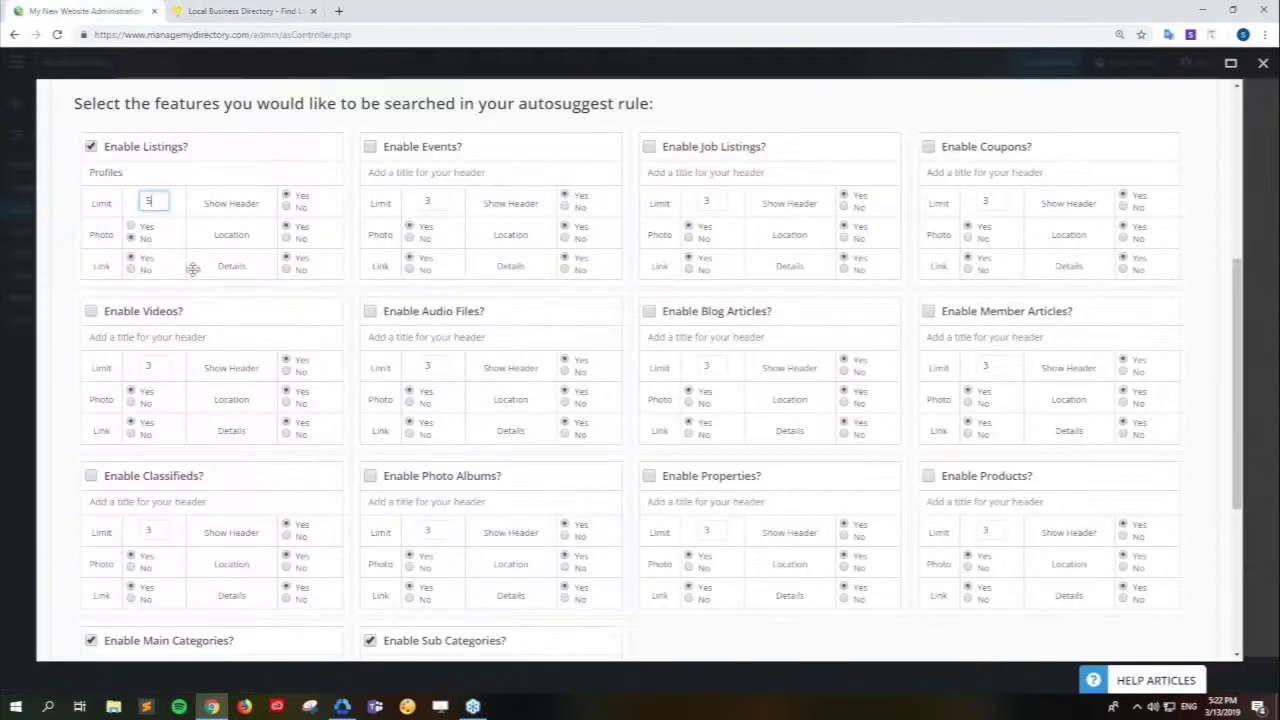
Set Photo to Yes and Show Header to No, save the rule, and reload the live site
left_click(131, 227)
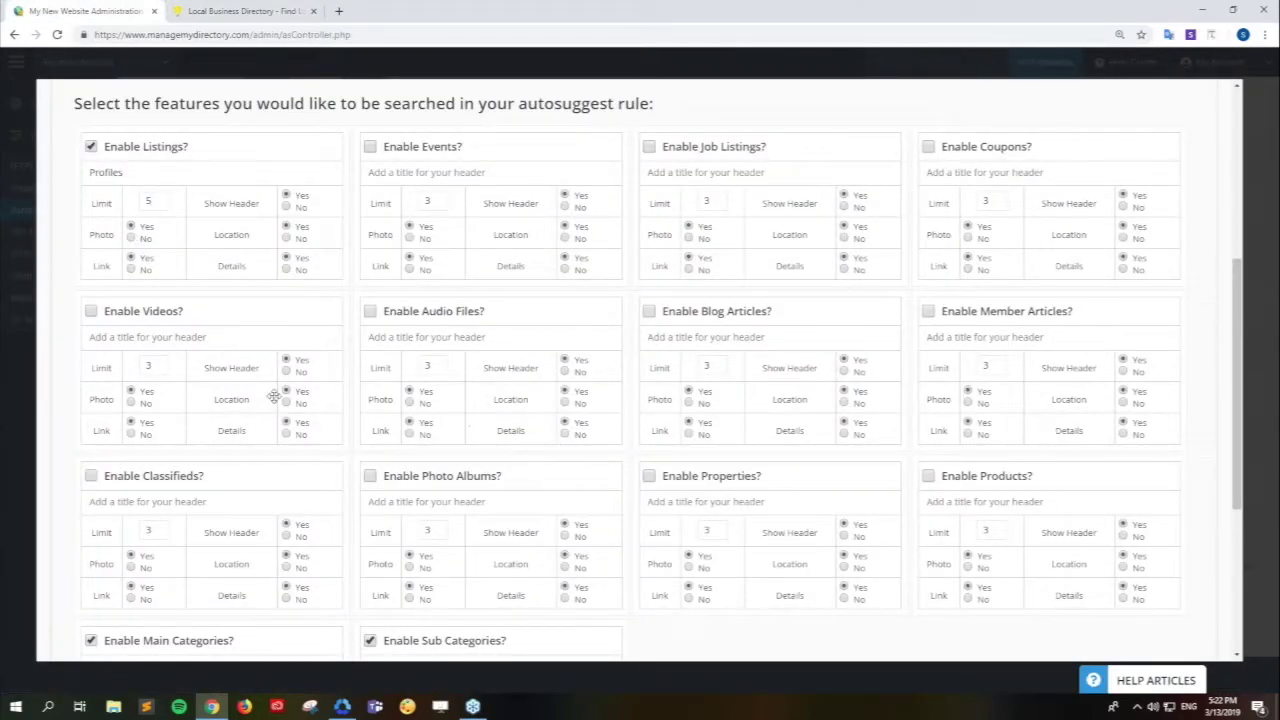
left_click_drag(132, 173, 88, 173)
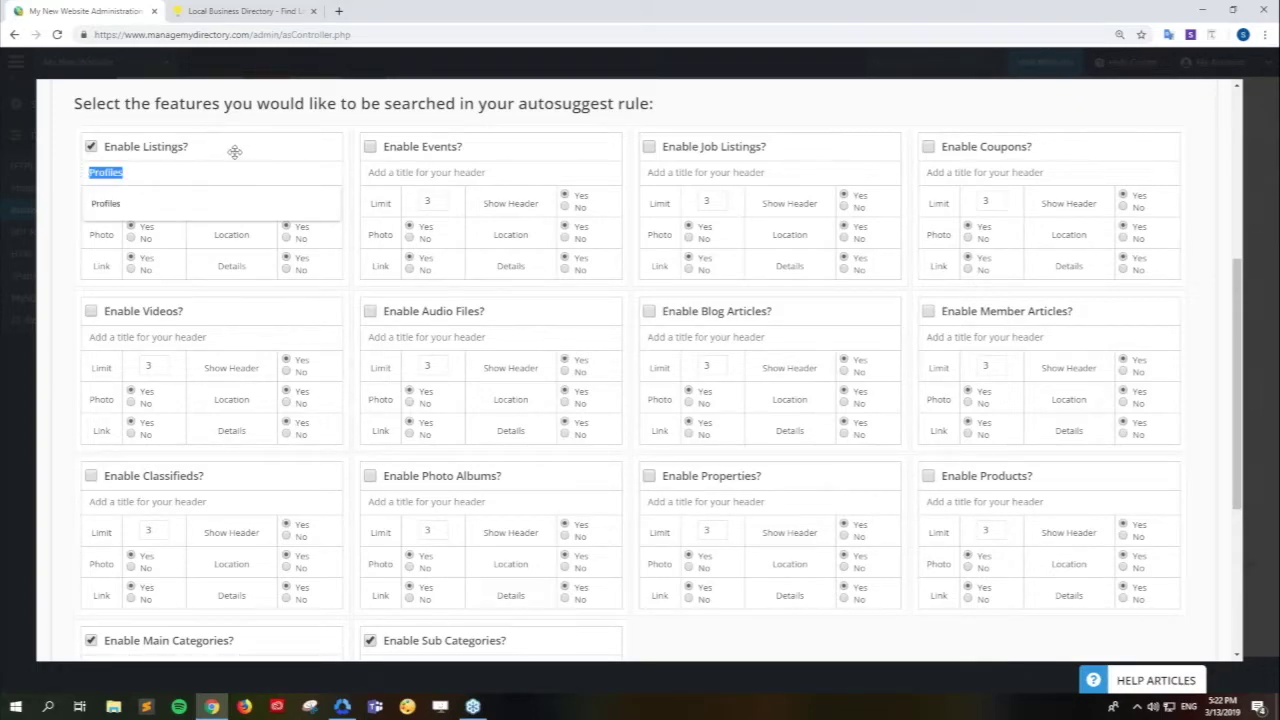
left_click(60, 186)
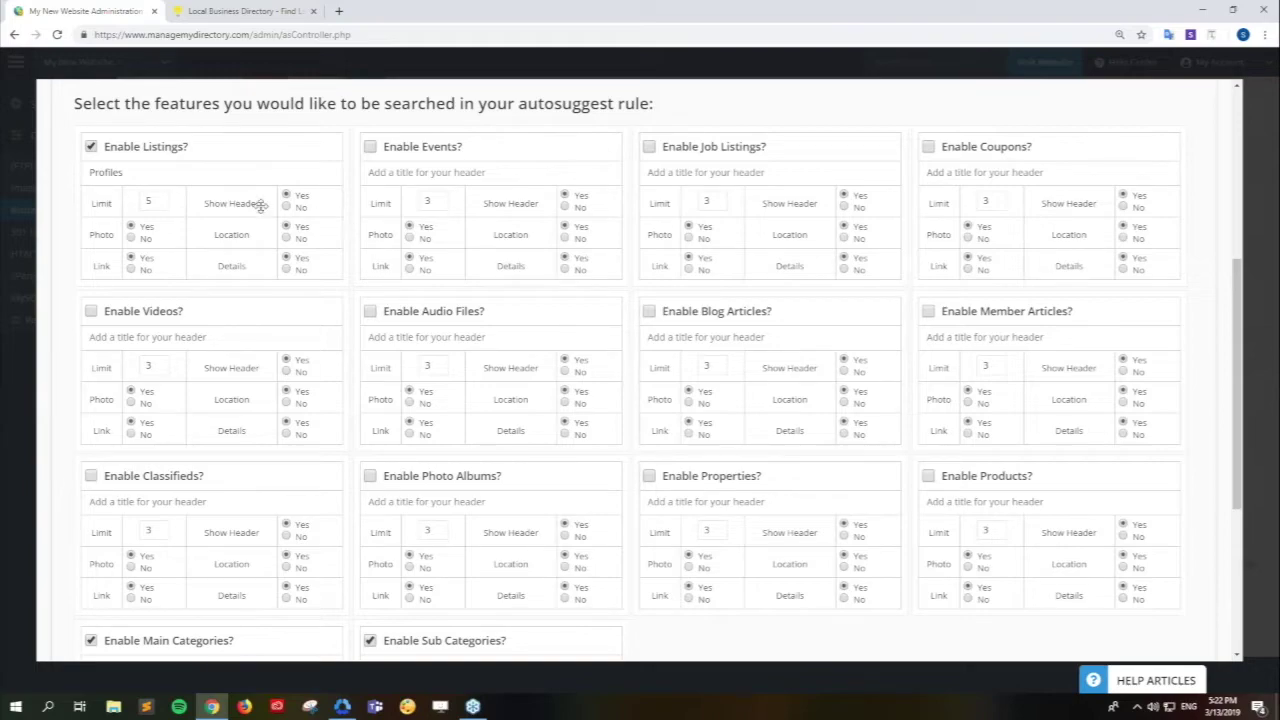
left_click_drag(249, 205, 288, 213)
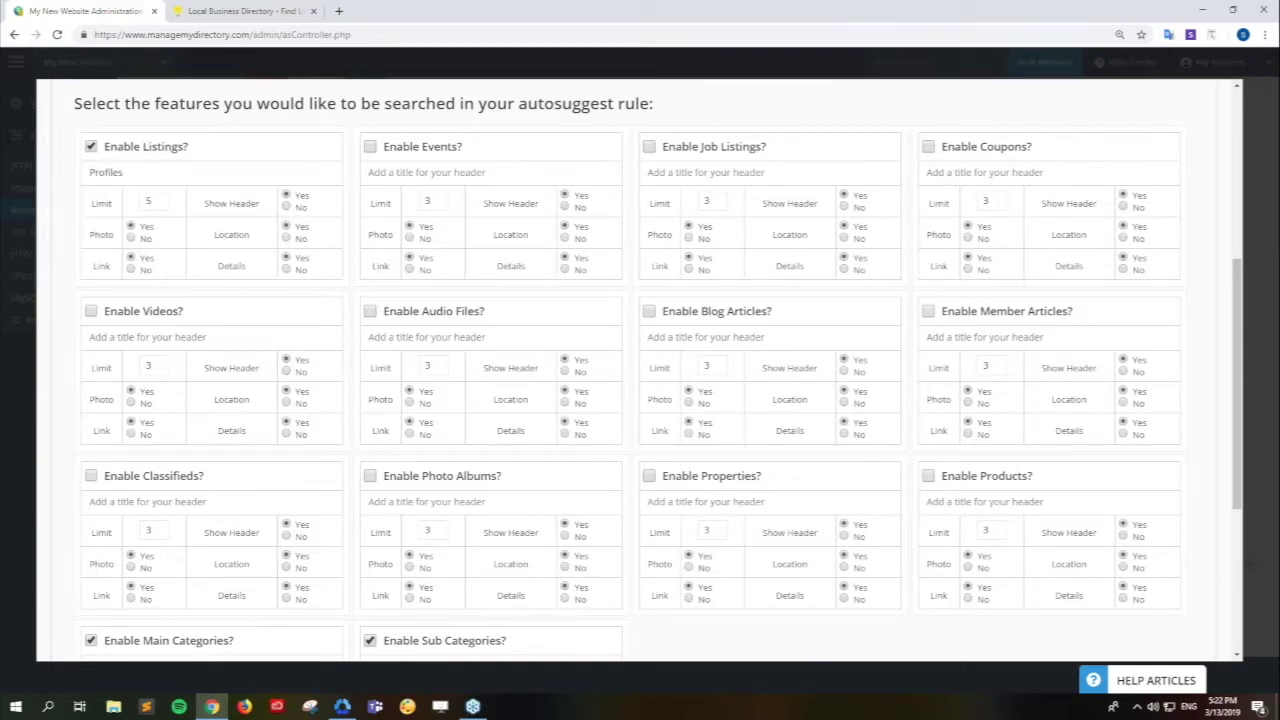
left_click(286, 207)
scroll(687, 605, "down", 5)
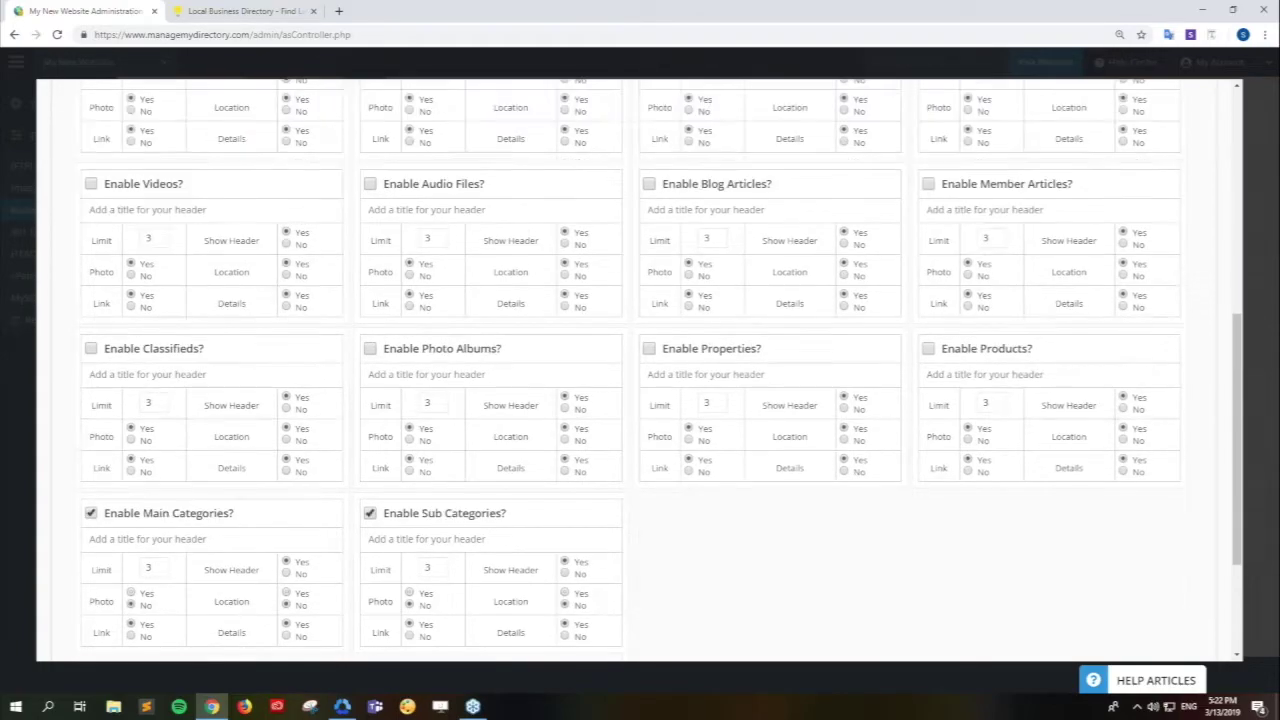
left_click(686, 595)
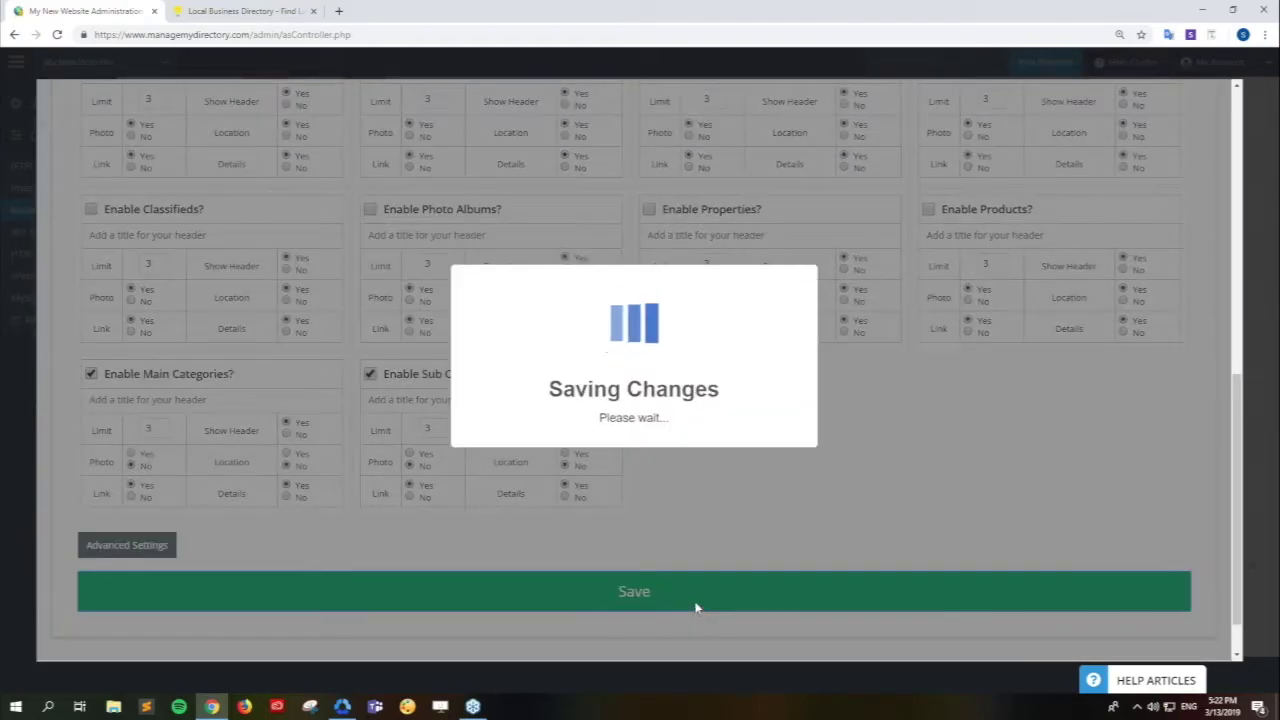
left_click(268, 22)
left_click(57, 34)
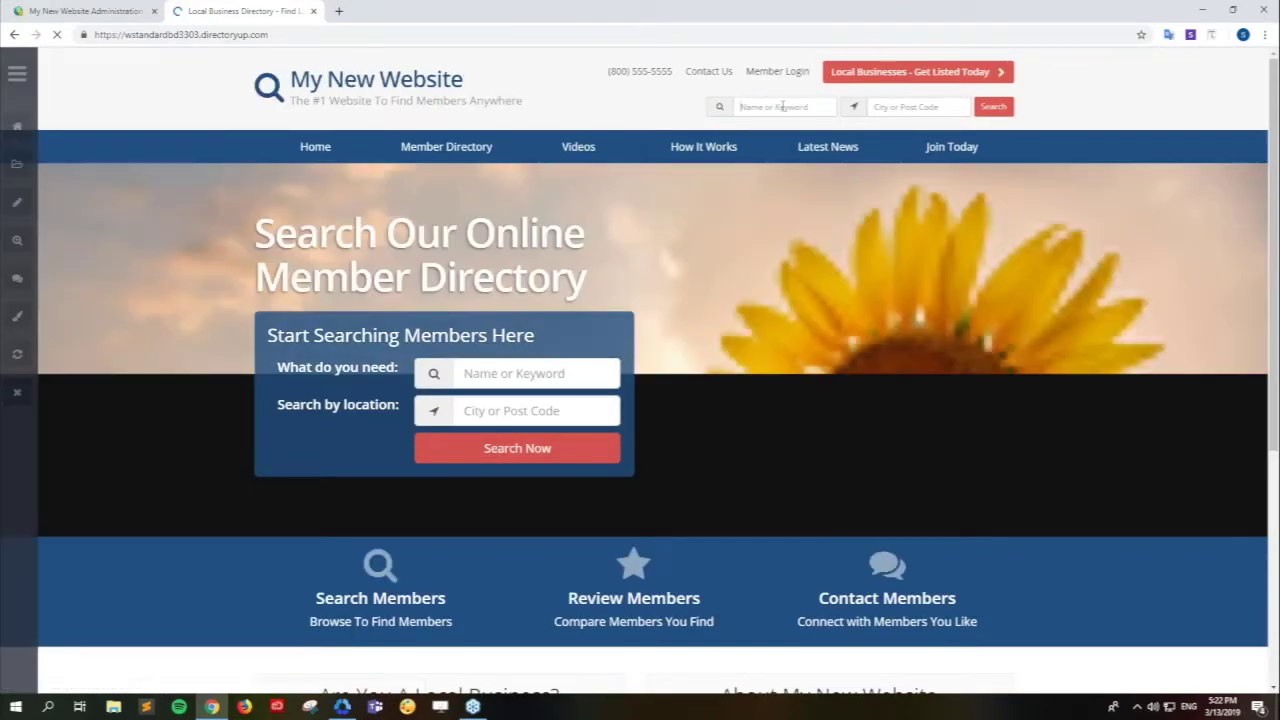
Search 'Desi' in the site's header keyword box and review the five photo profile suggestions
left_click(783, 106)
type("Desi")
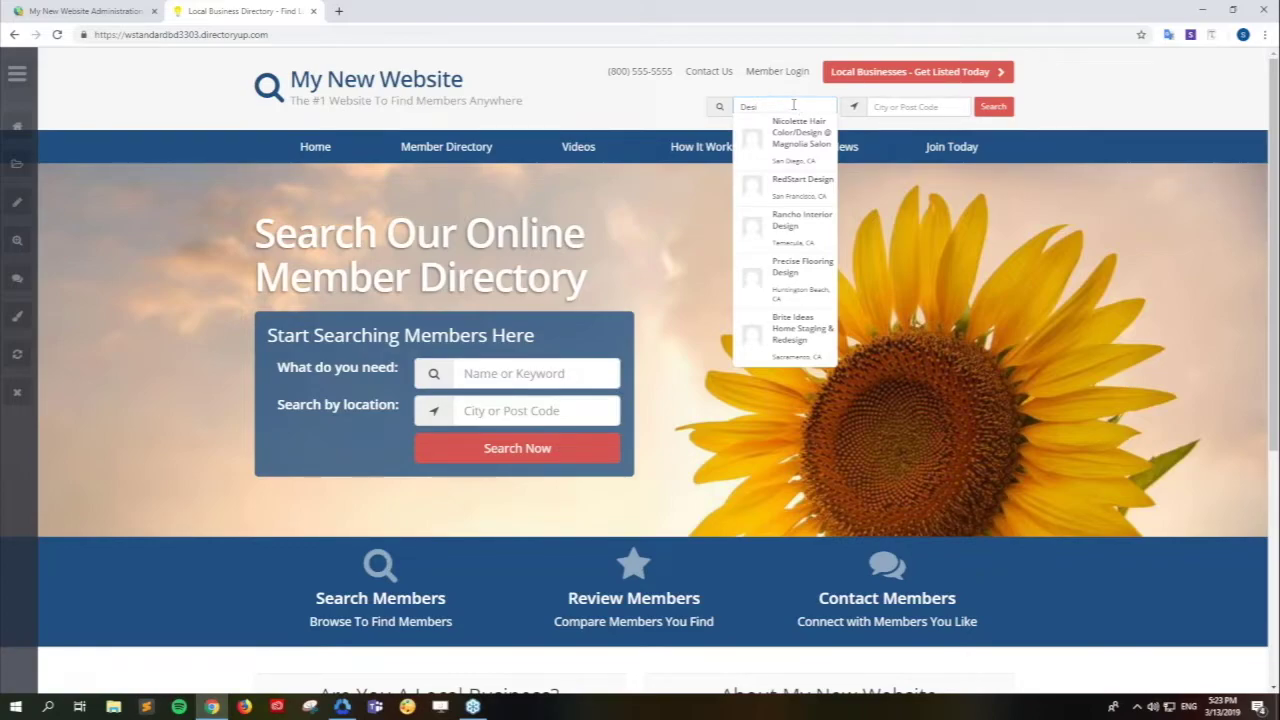
left_click(609, 114)
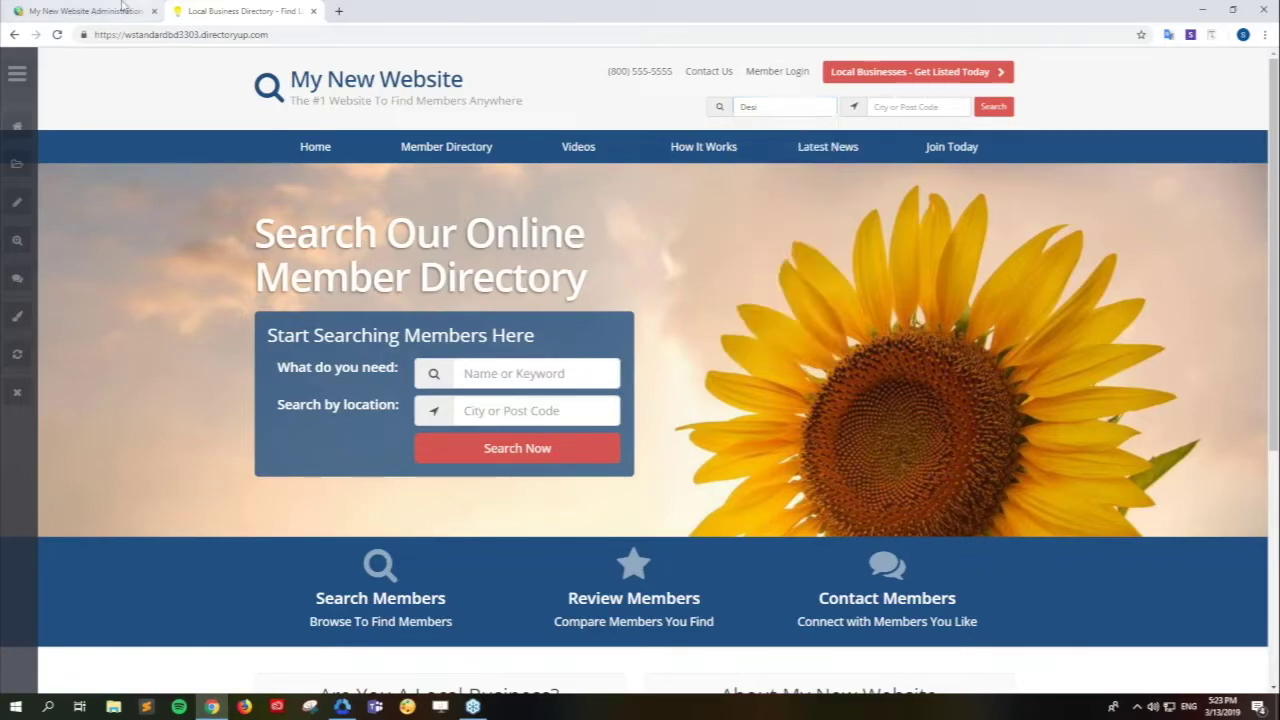
Dismiss the saved confirmation, reload the live site and search 'Desi' again
left_click(139, 27)
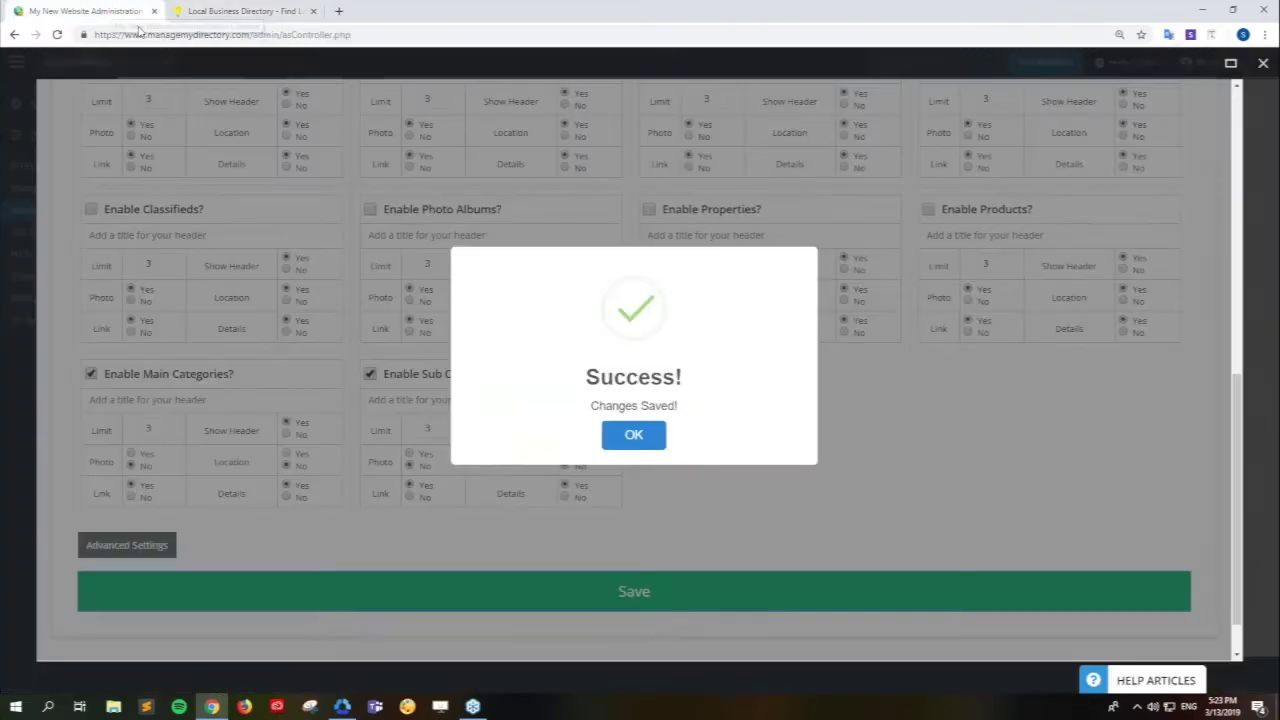
scroll(640, 370, "up", 3)
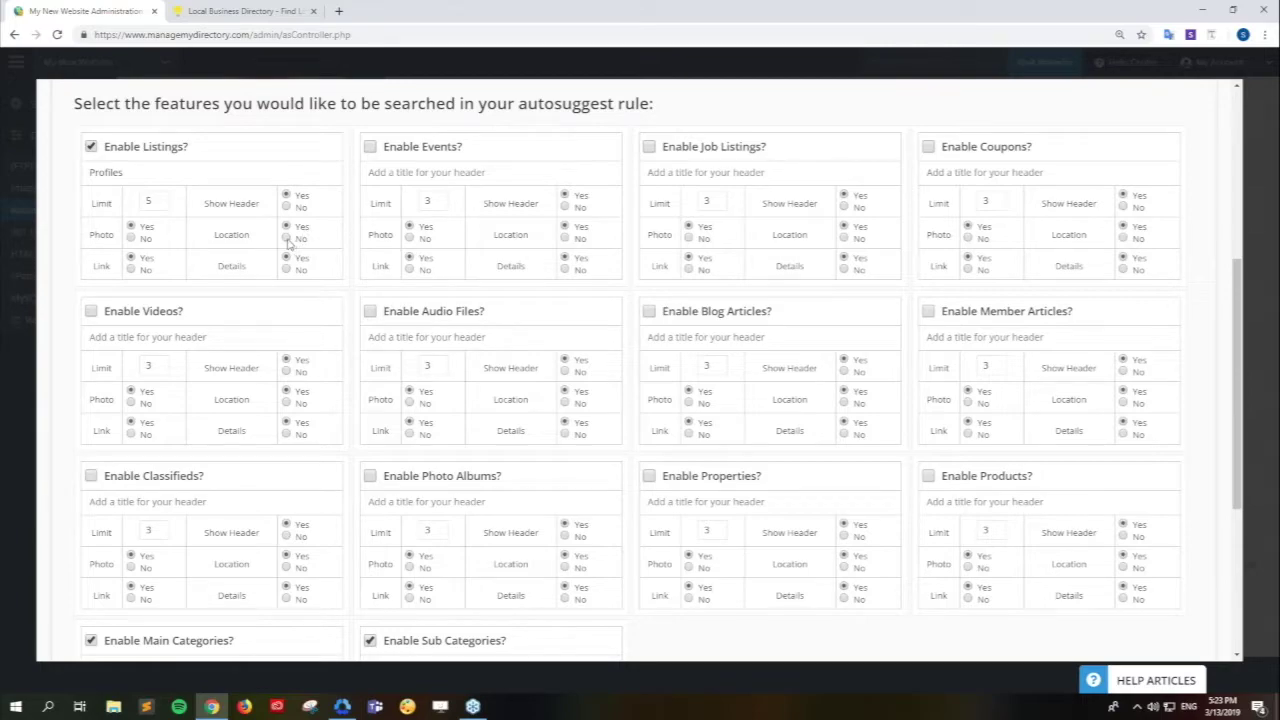
left_click(285, 12)
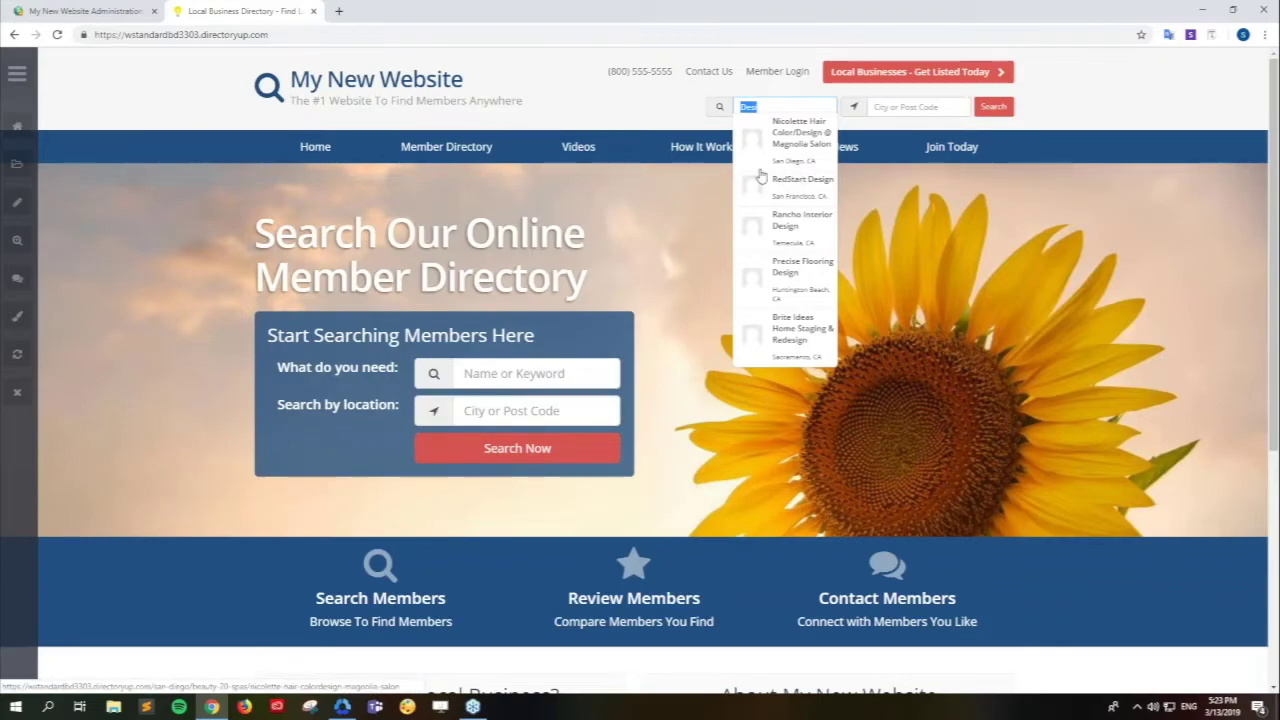
left_click(760, 177)
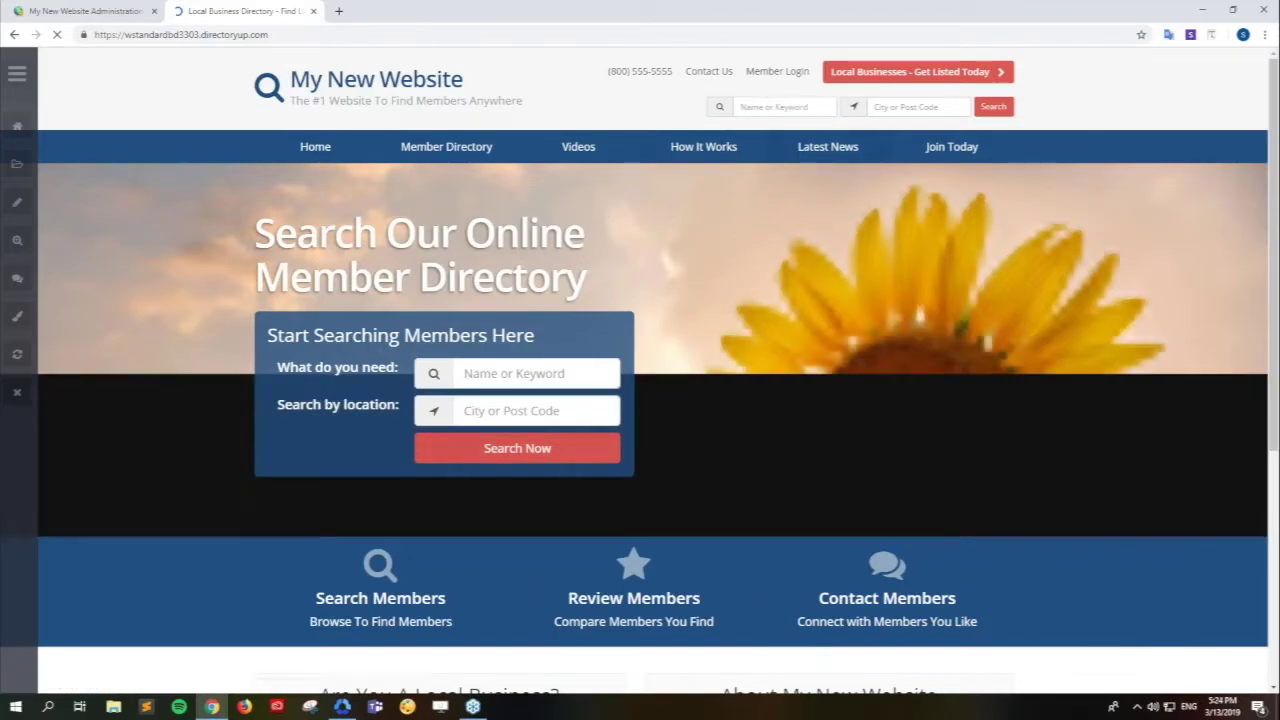
type("Desi")
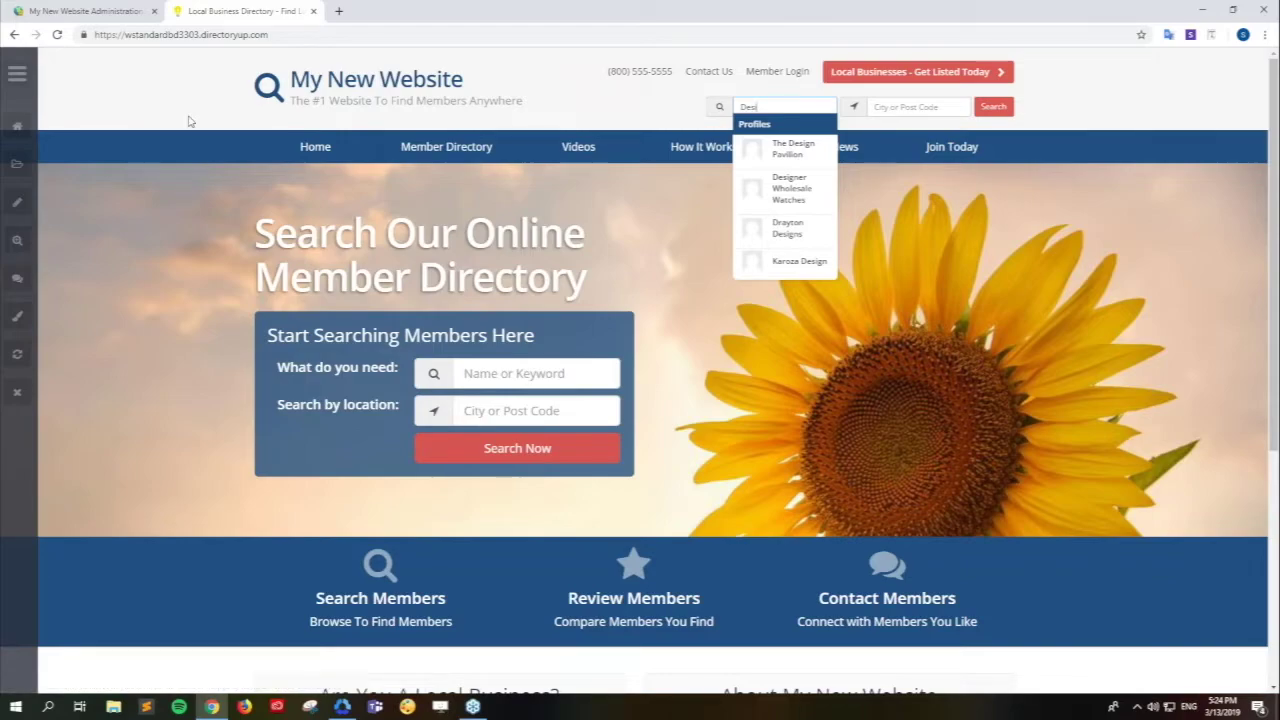
Check the Listings Link setting's explanation, then return to the site's four Desi profile suggestions
left_click(85, 11)
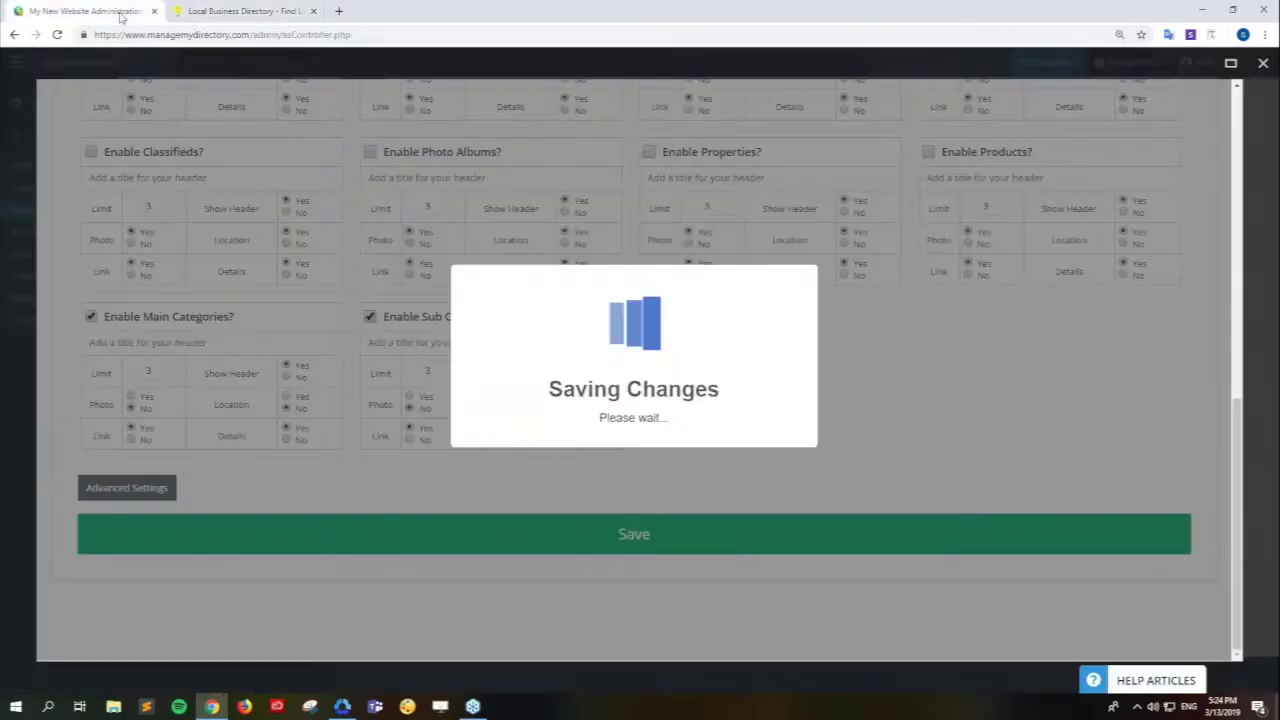
scroll(393, 370, "up", 3)
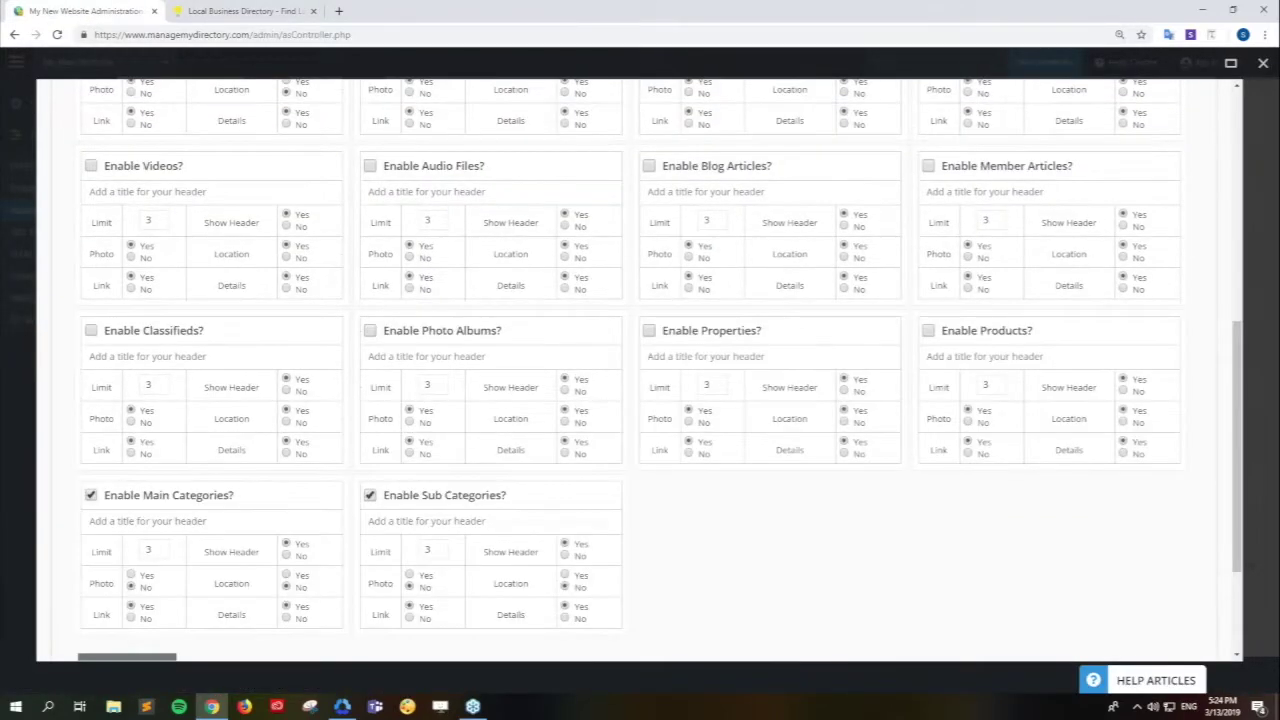
mouse_move(107, 279)
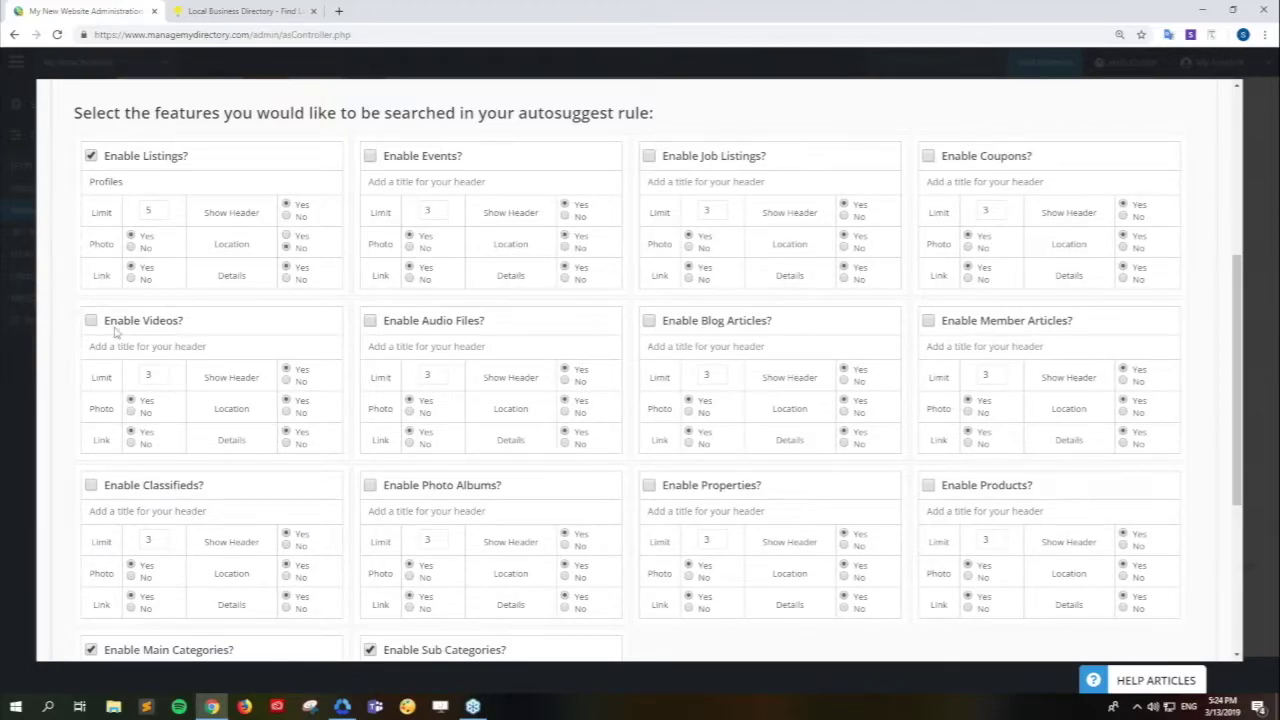
left_click(287, 18)
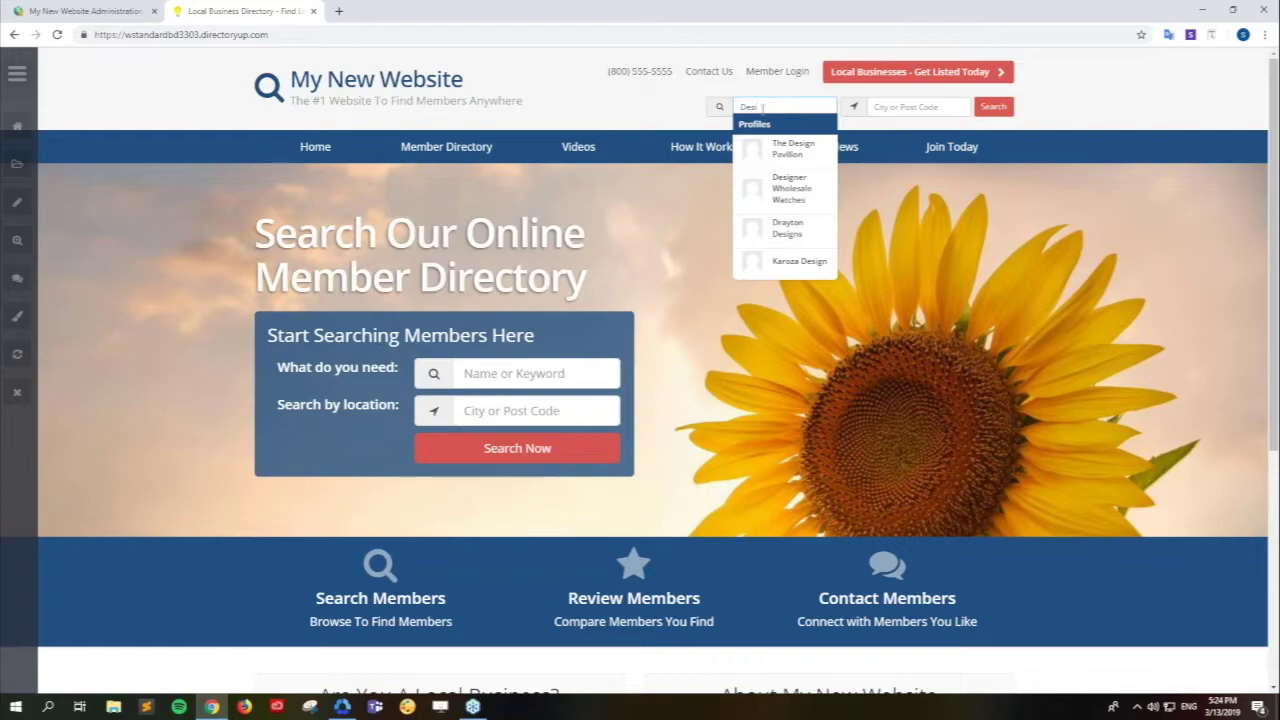
left_click(801, 161)
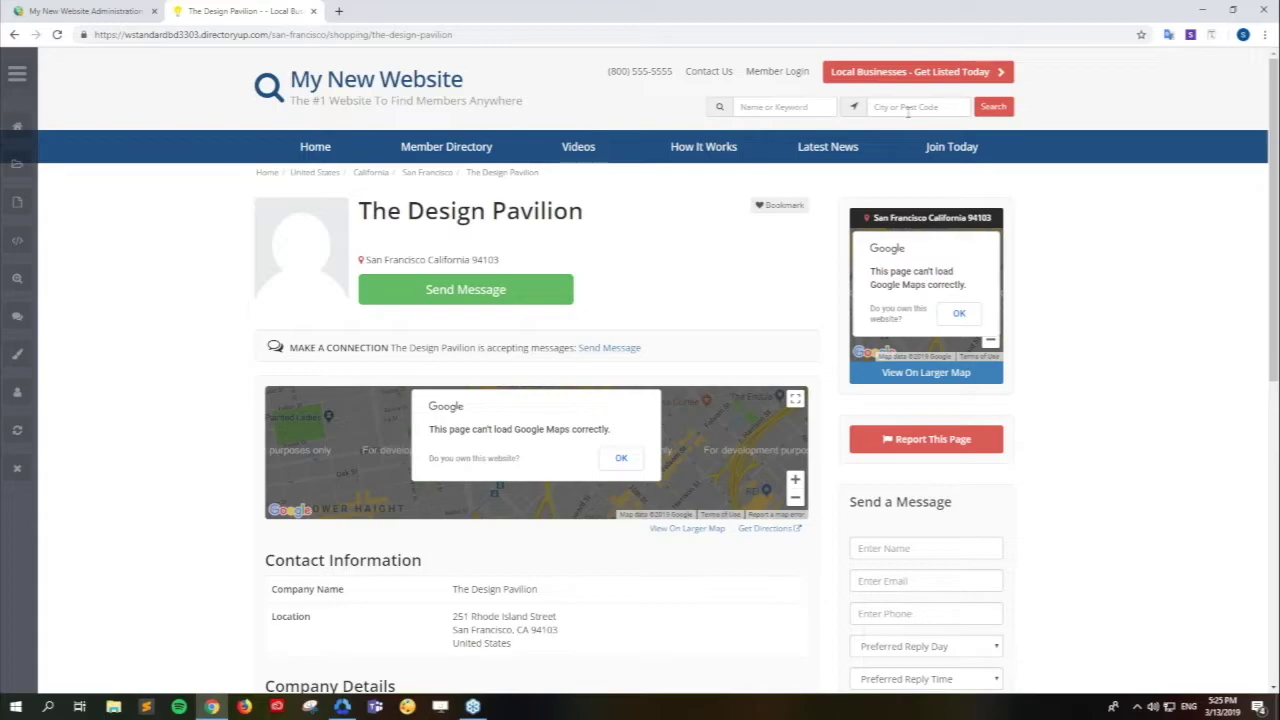
Re-save the autosuggest rule, then return to the directory site's homepage
left_click(77, 15)
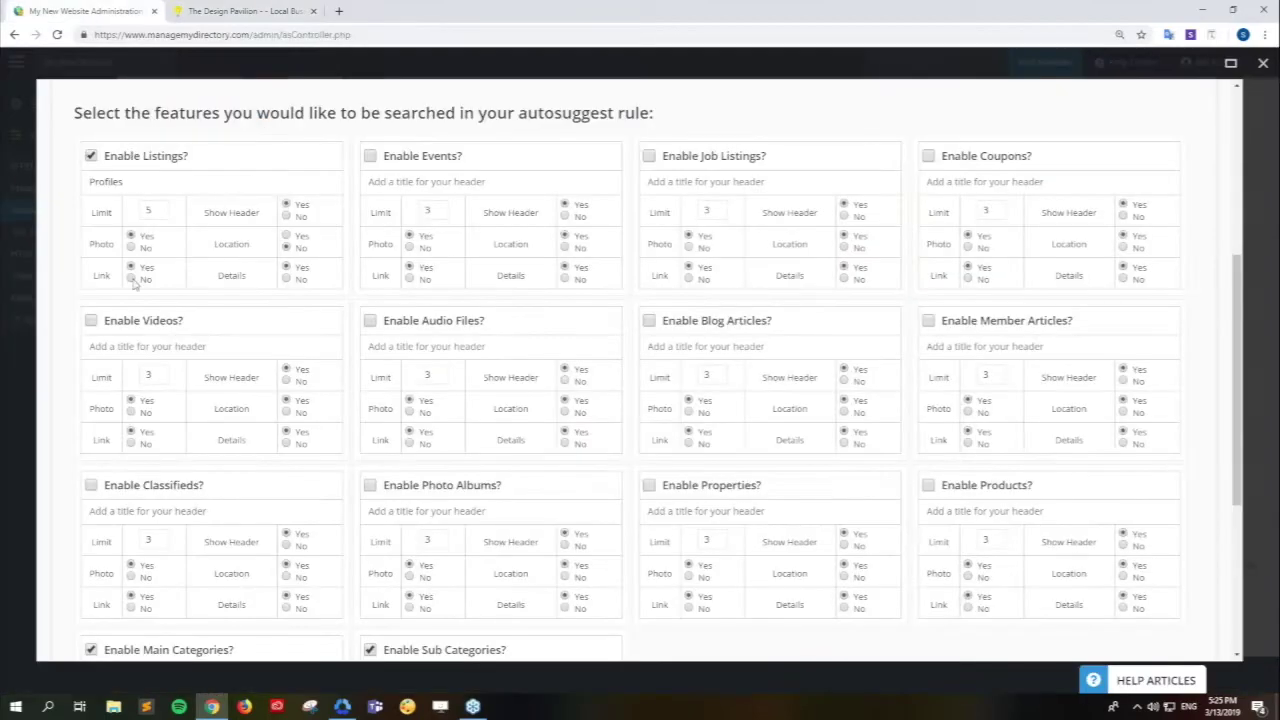
scroll(355, 555, "down", 4)
left_click(380, 540)
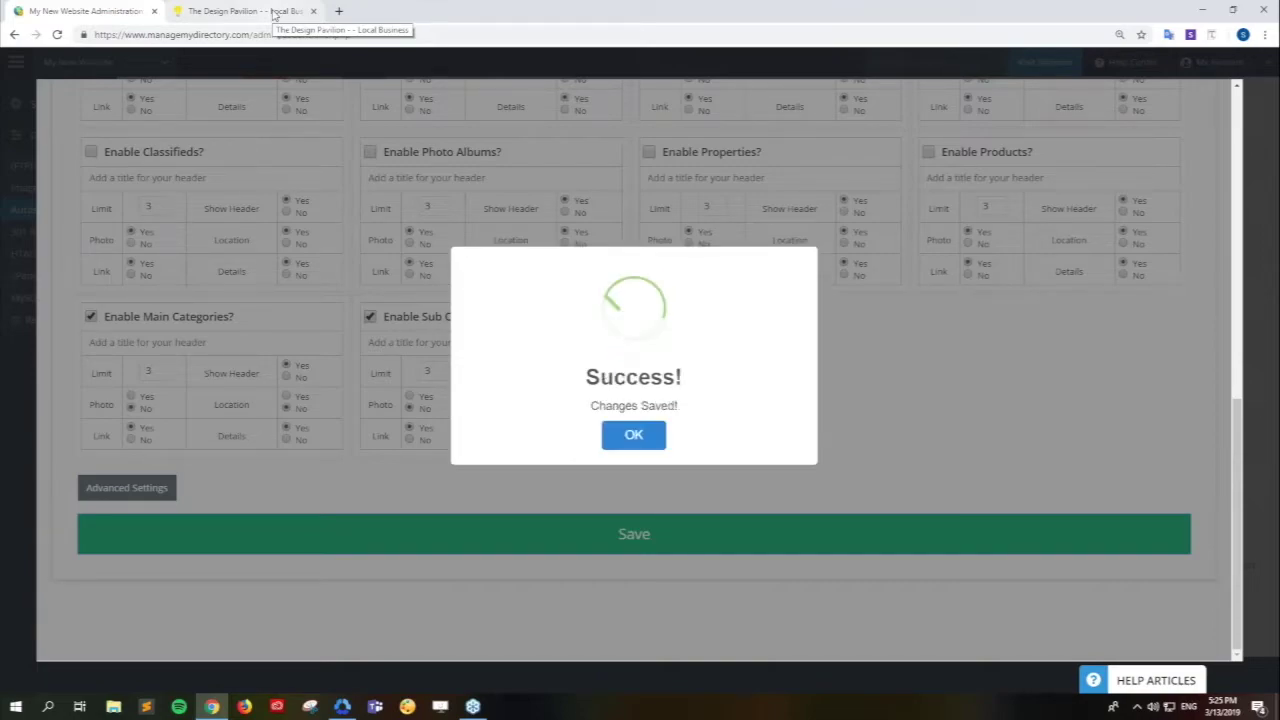
left_click(641, 446)
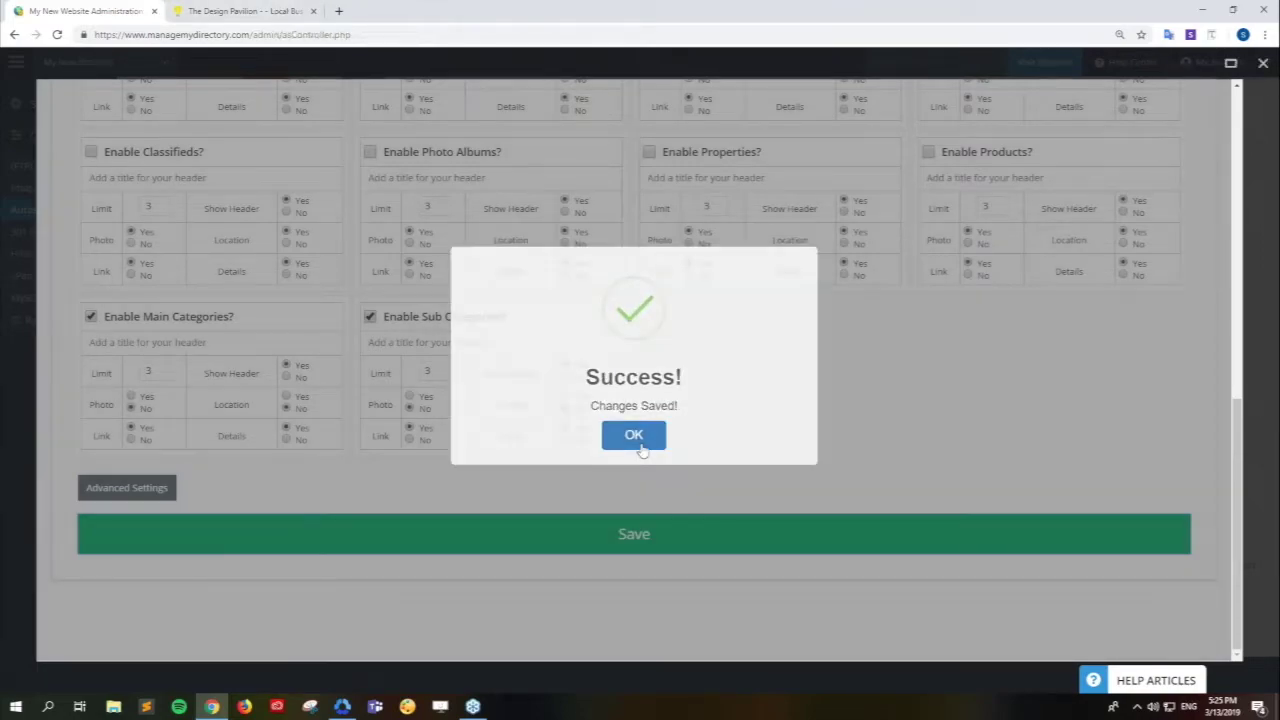
left_click(245, 11)
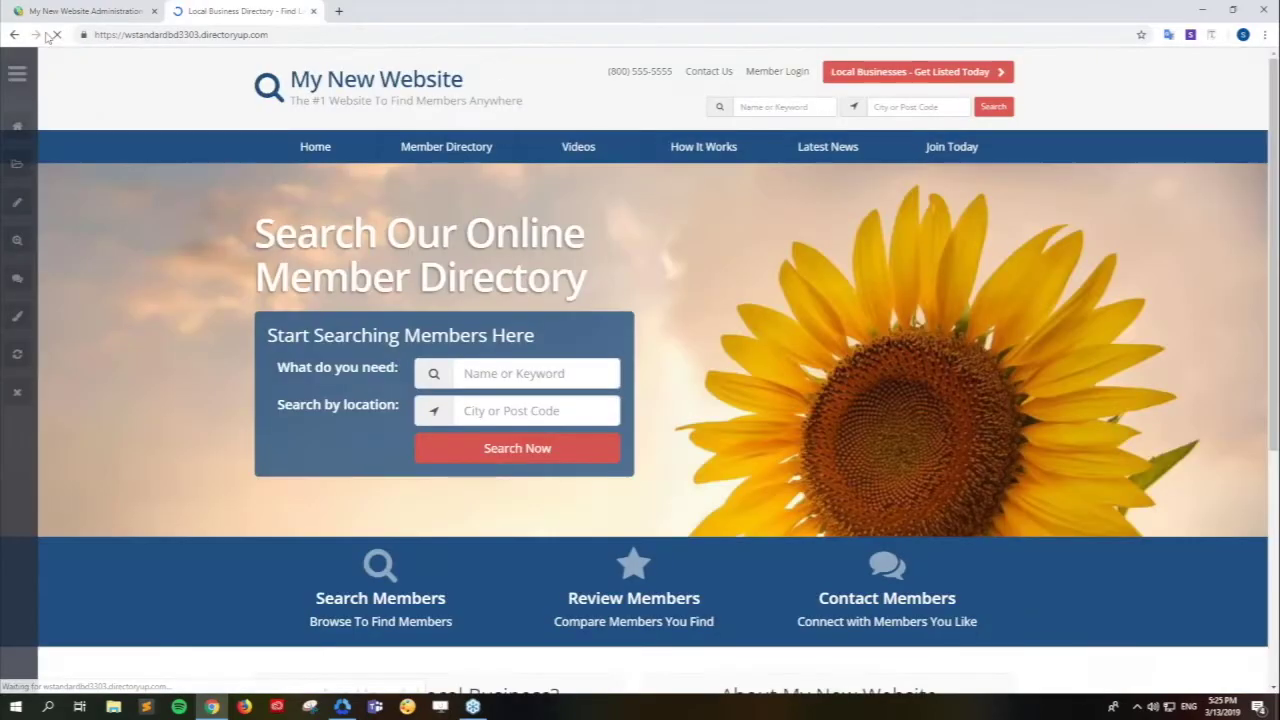
left_click(56, 34)
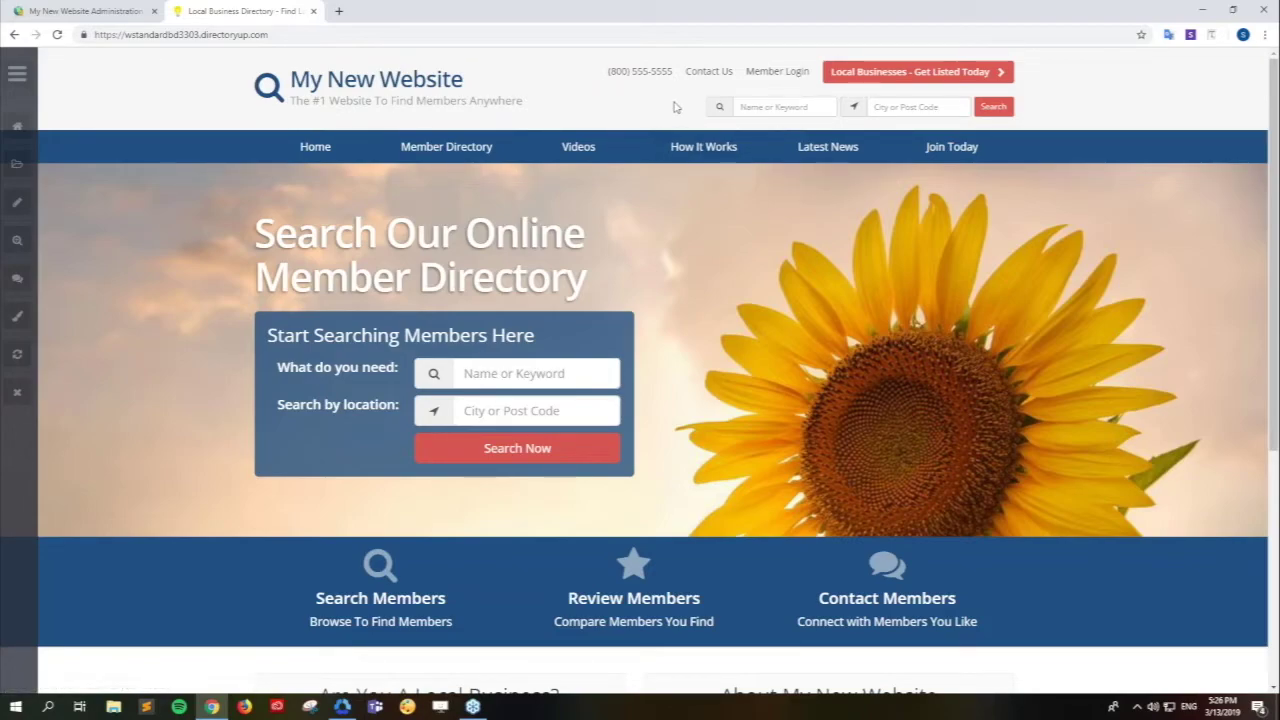
Type 'D' in the site's keyword box and pick the suggested design business profile
left_click(774, 107)
type("Design")
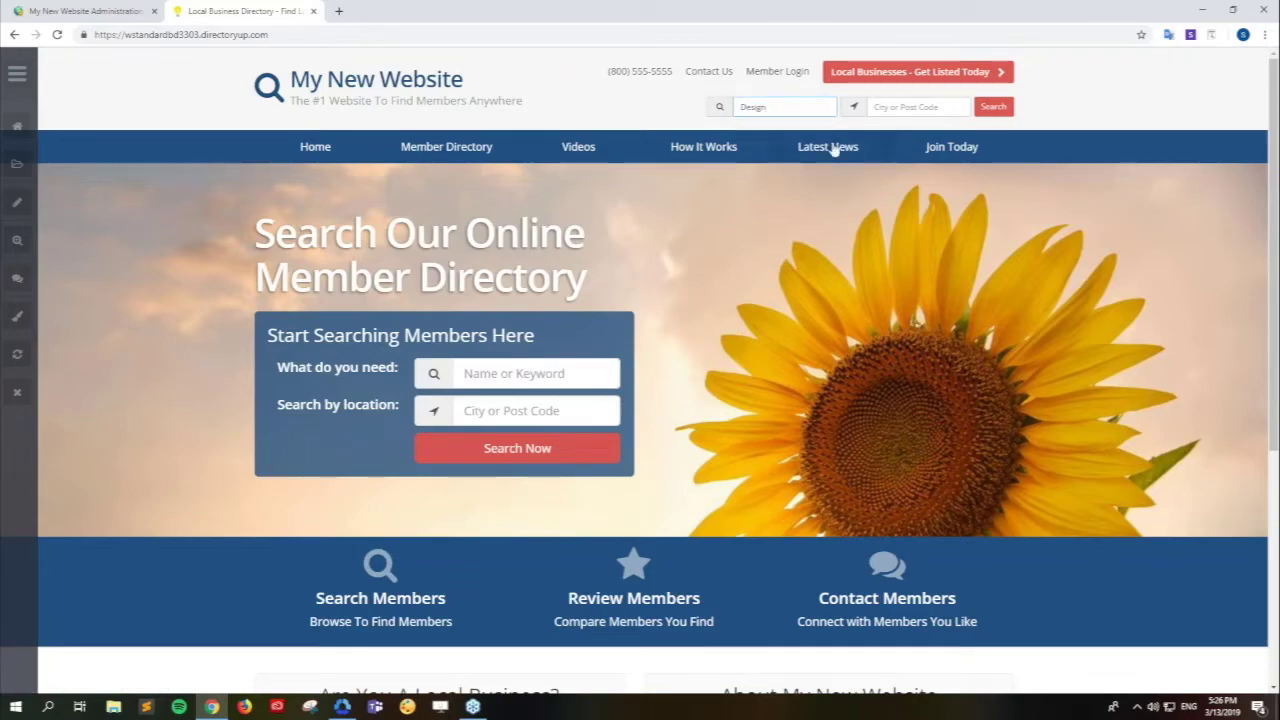
left_click(793, 150)
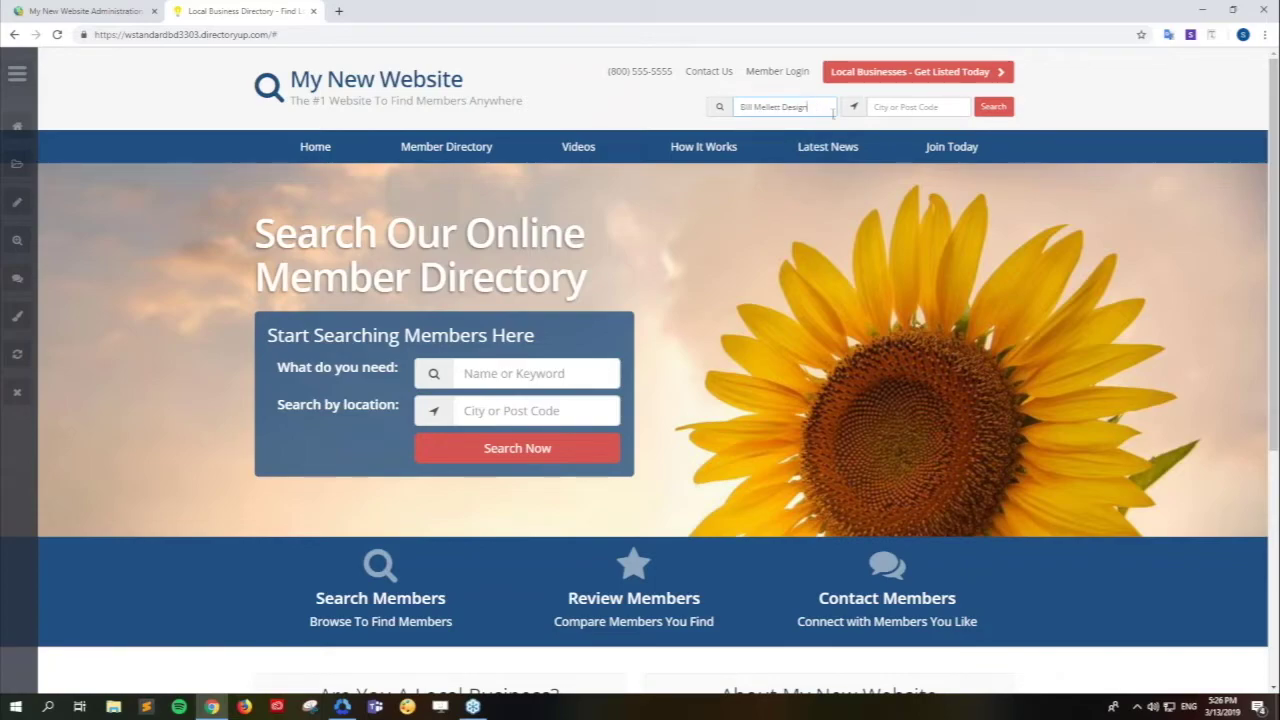
Try '90' in the city or post code box, then dismiss the Google Maps error
left_click(904, 107)
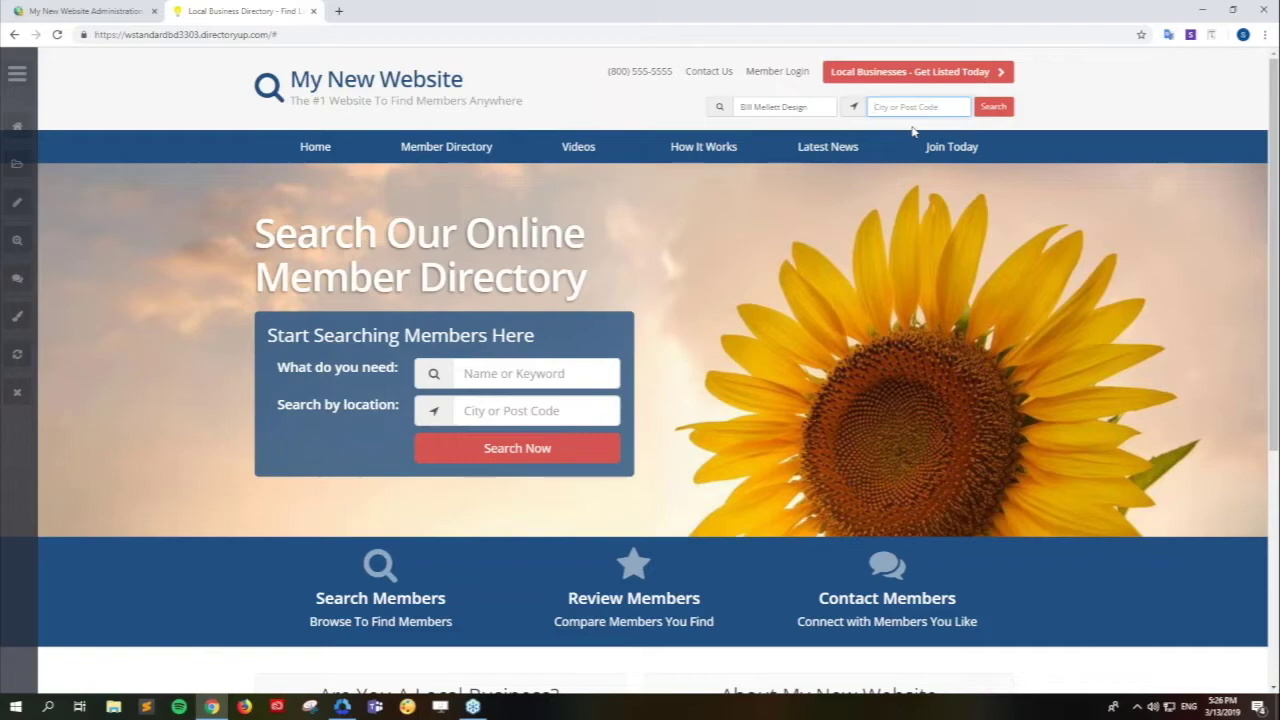
type("90")
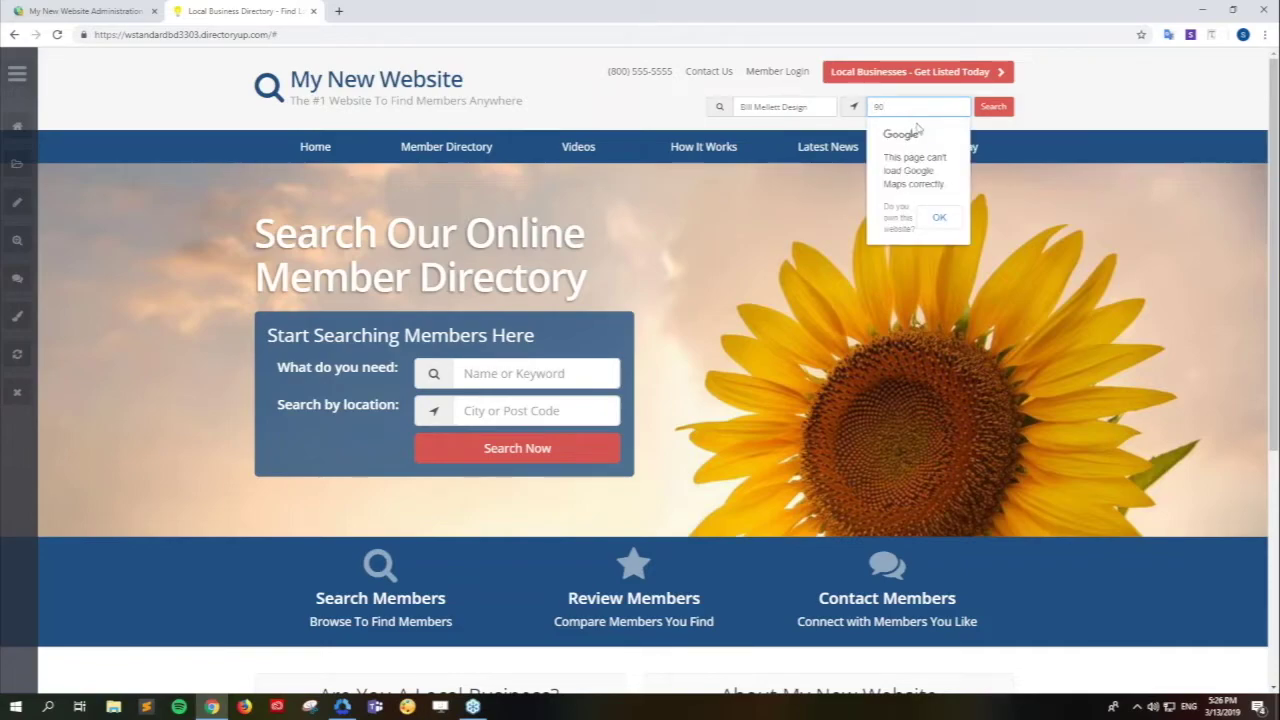
left_click(987, 115)
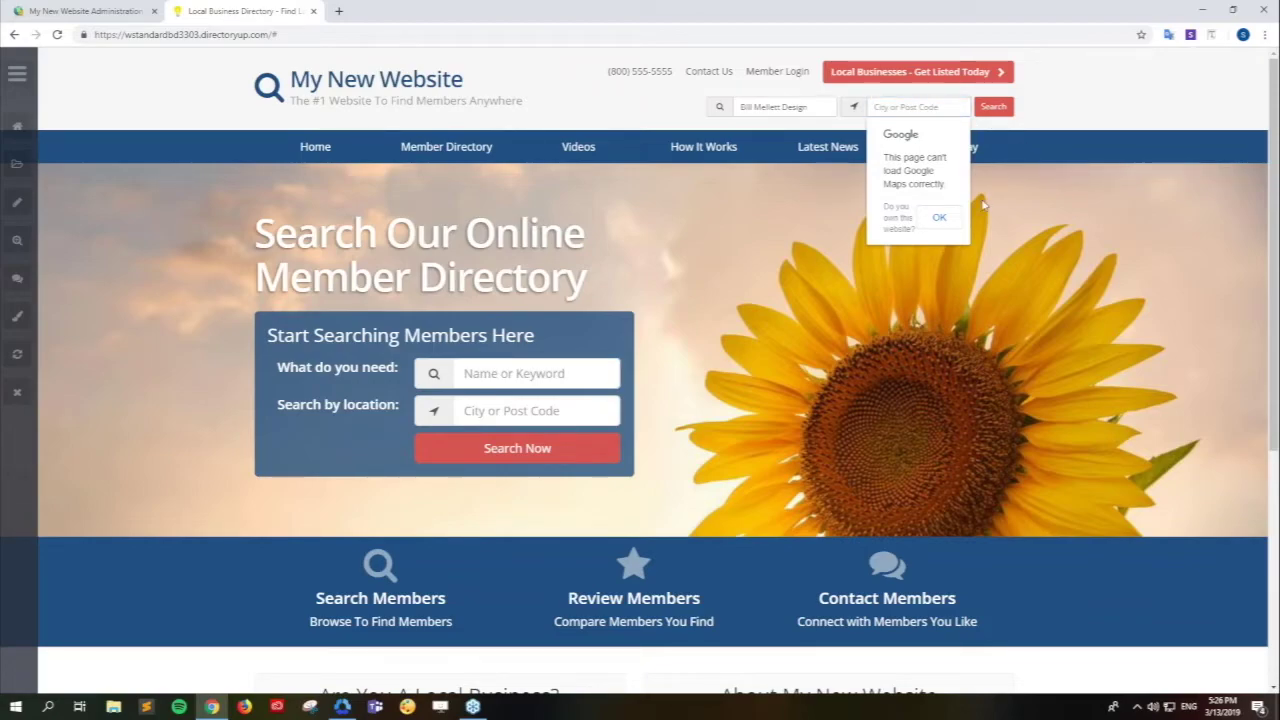
left_click(936, 219)
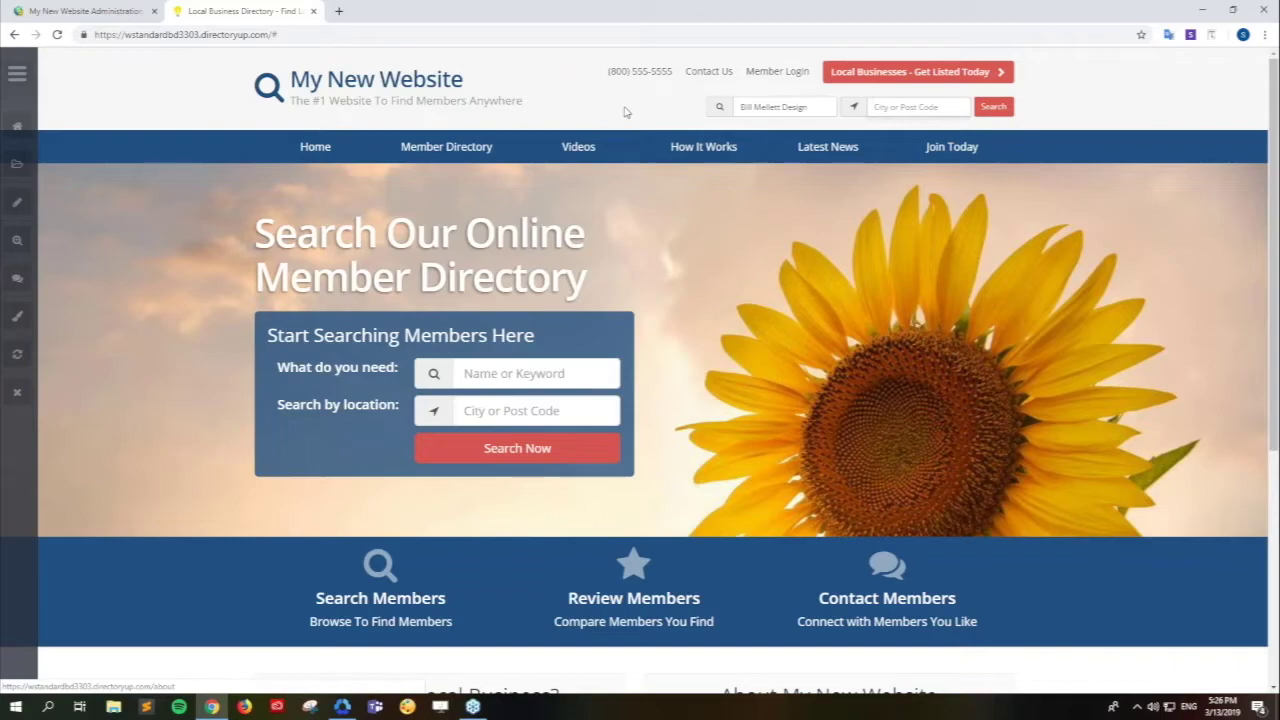
Set Listings Link to Yes, save the member_search rule and acknowledge the Success dialog
left_click(57, 13)
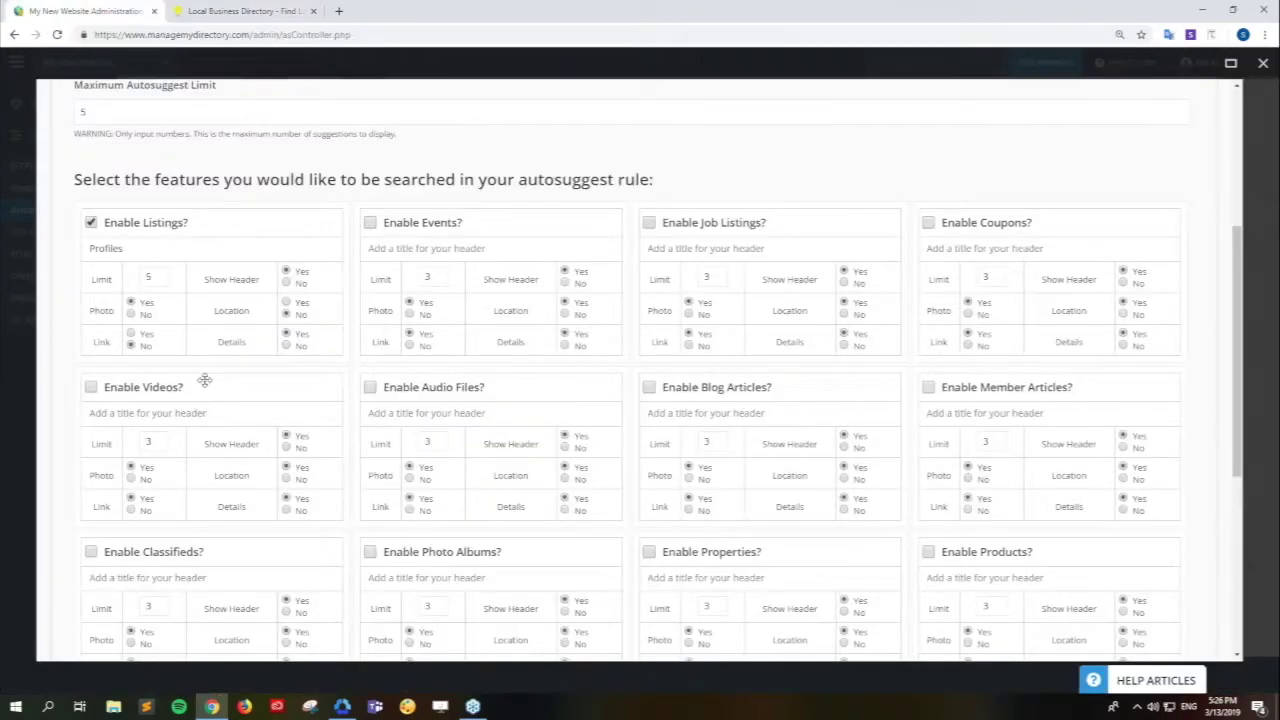
left_click(131, 336)
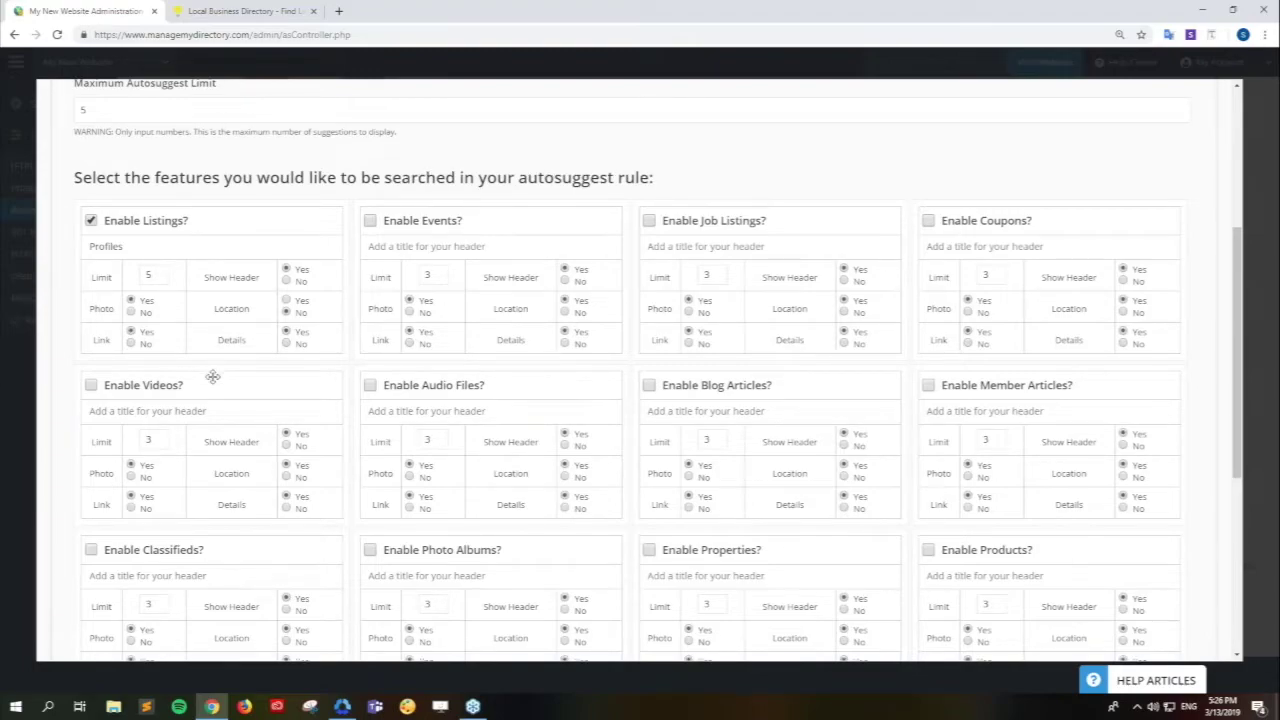
scroll(212, 376, "down", 4)
left_click(593, 598)
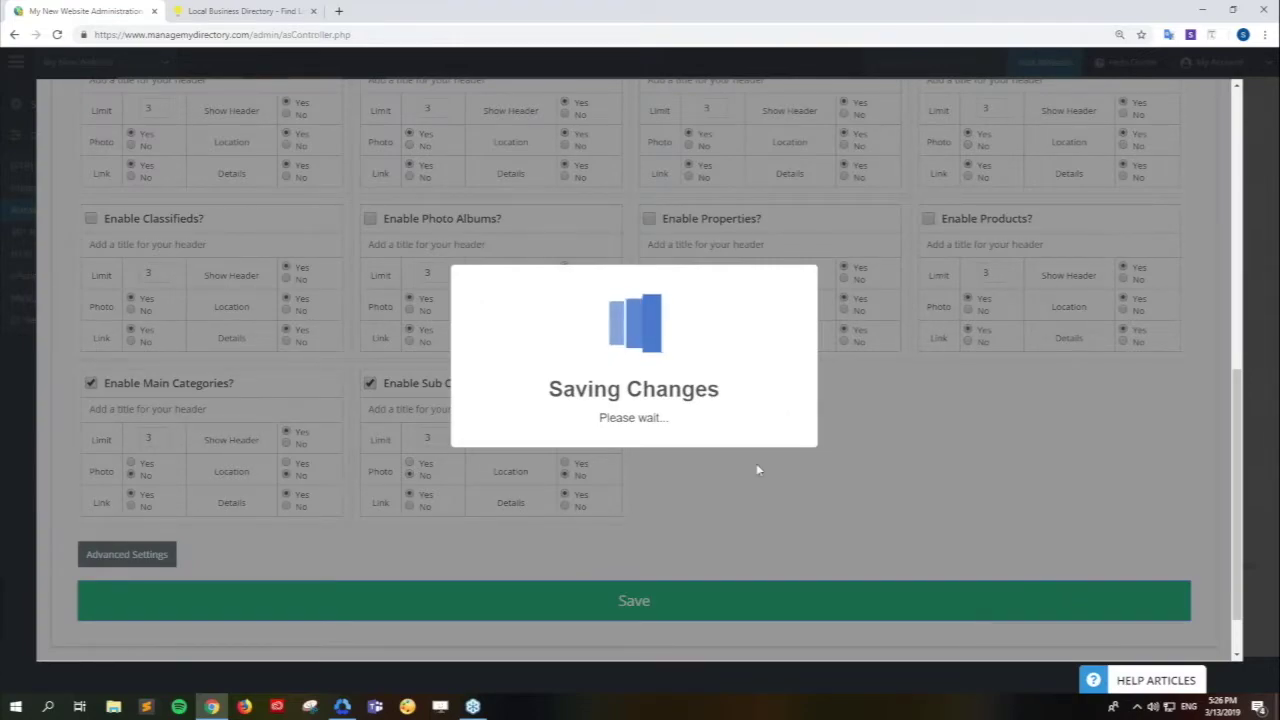
left_click(630, 438)
scroll(349, 447, "up", 1)
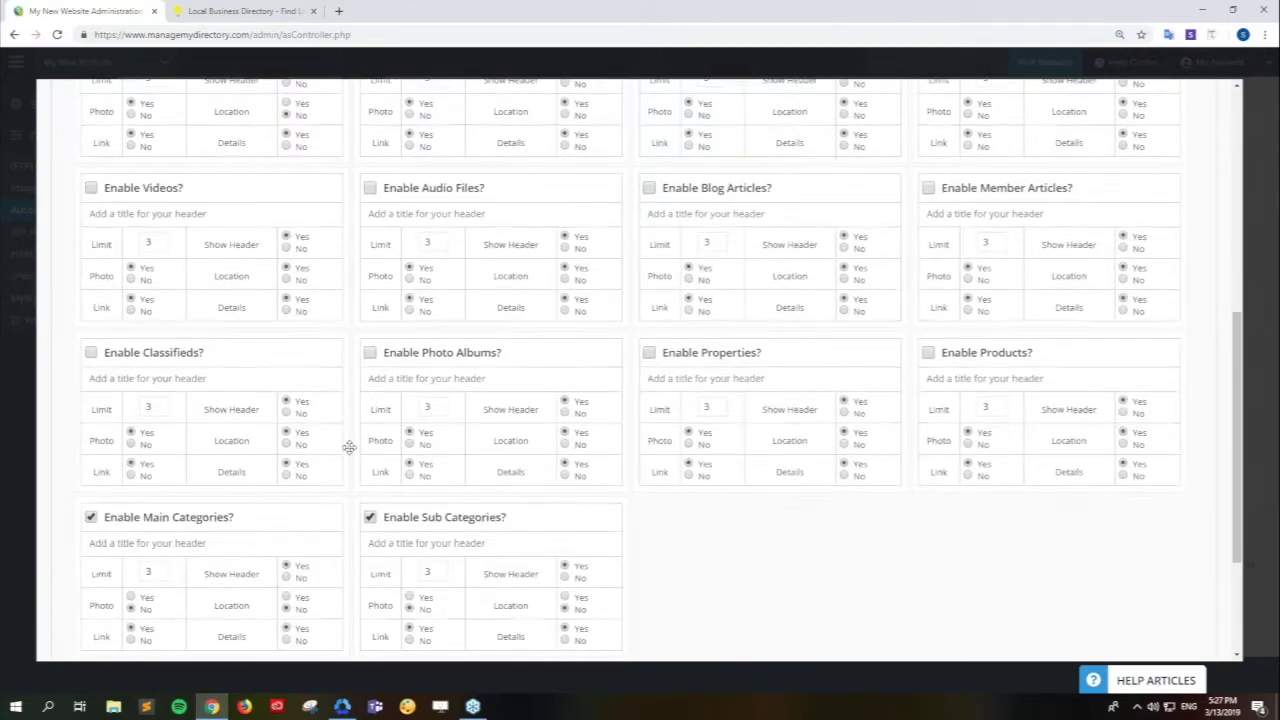
scroll(349, 447, "up", 3)
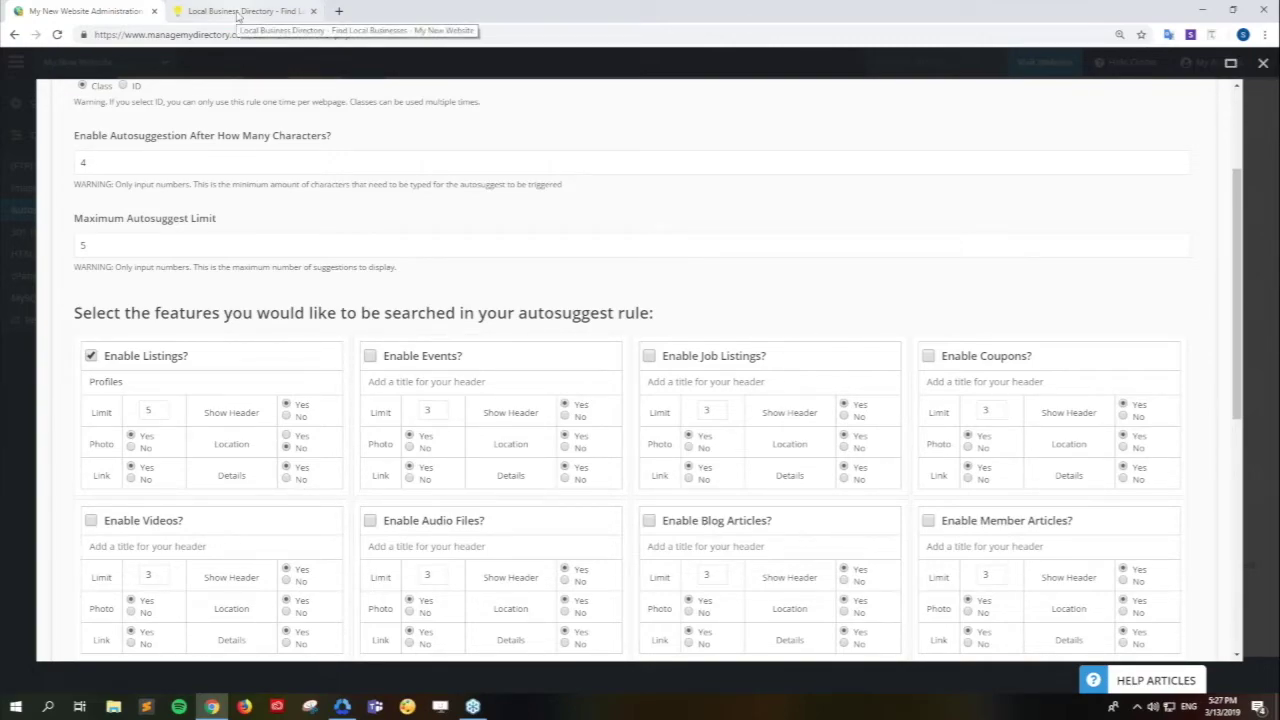
On the site homepage, replace the header search text with 'Holr' to view profile suggestions
left_click(238, 12)
left_click_drag(808, 107, 723, 108)
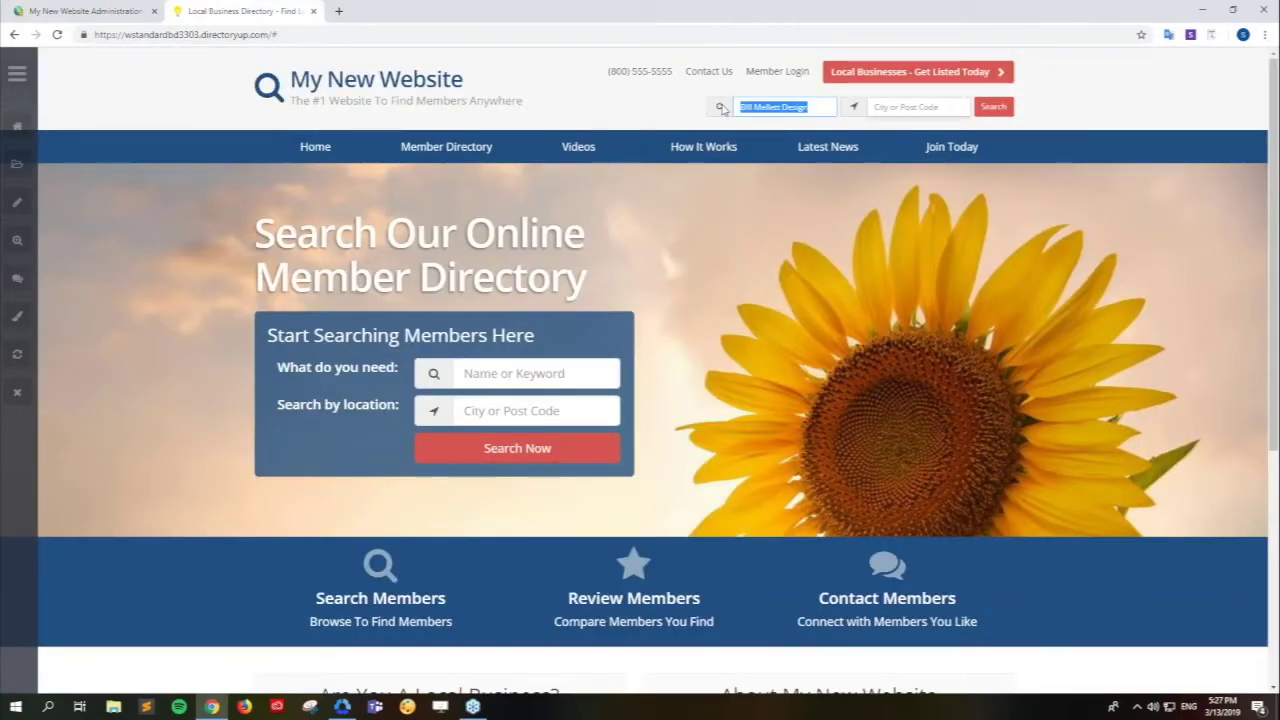
type("Hol")
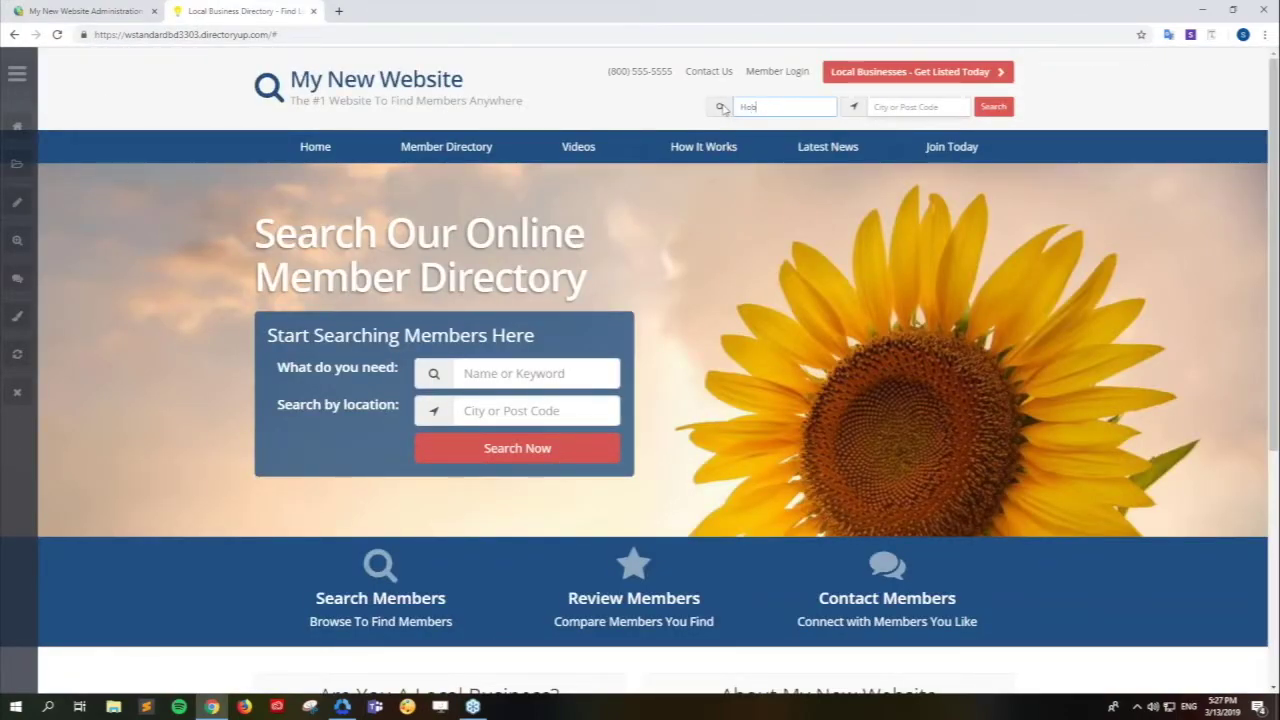
type("r")
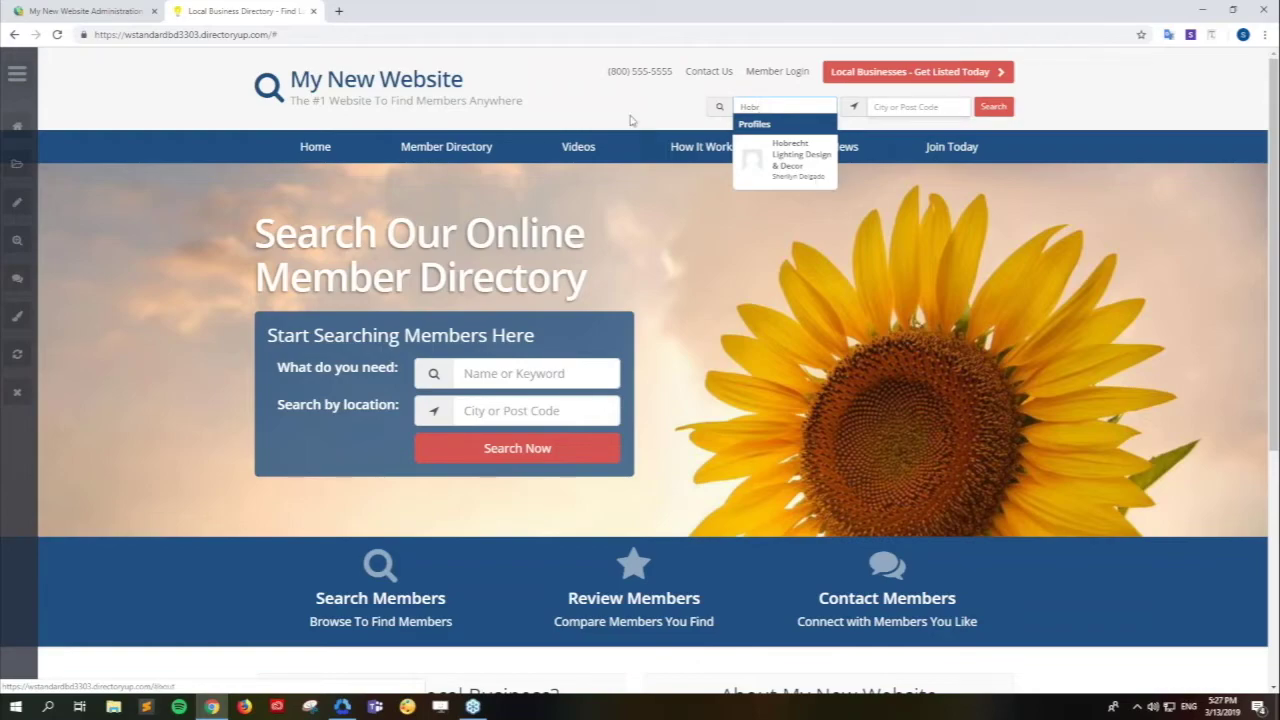
Save the member_search rule in the admin with Listings Details set to No
left_click(86, 11)
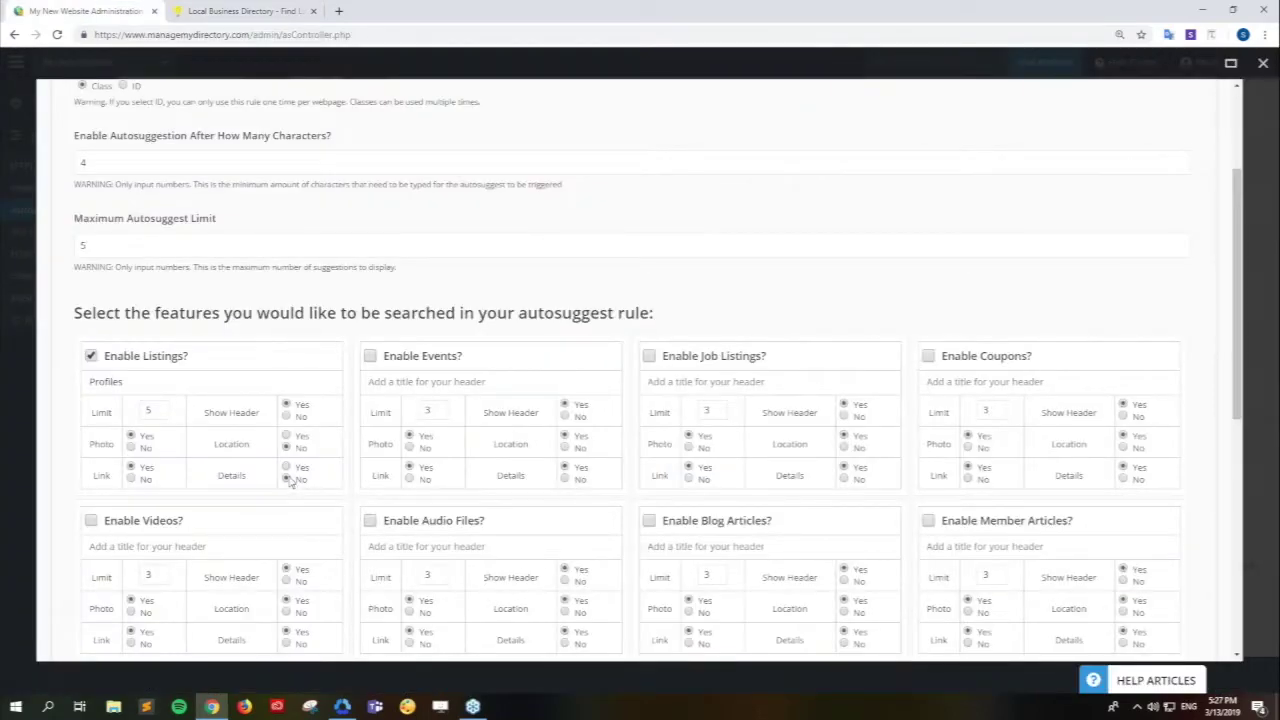
scroll(350, 491, "down", 1)
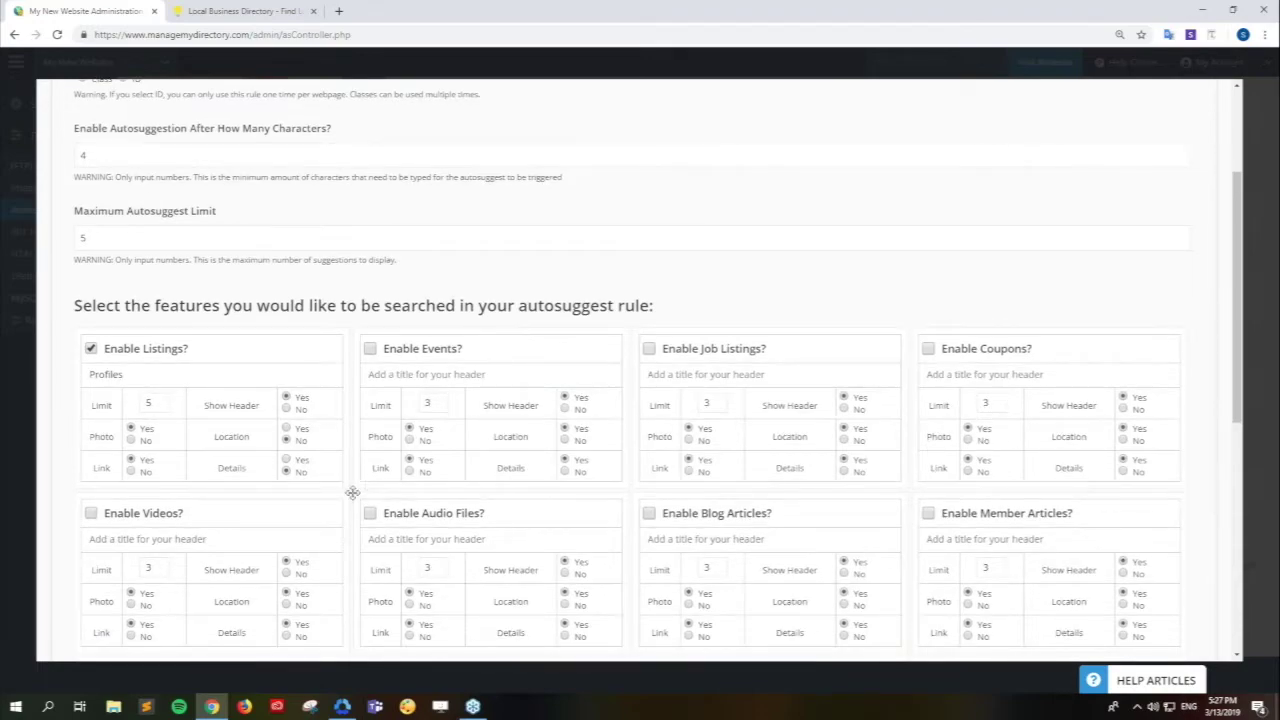
scroll(352, 492, "down", 5)
left_click(366, 530)
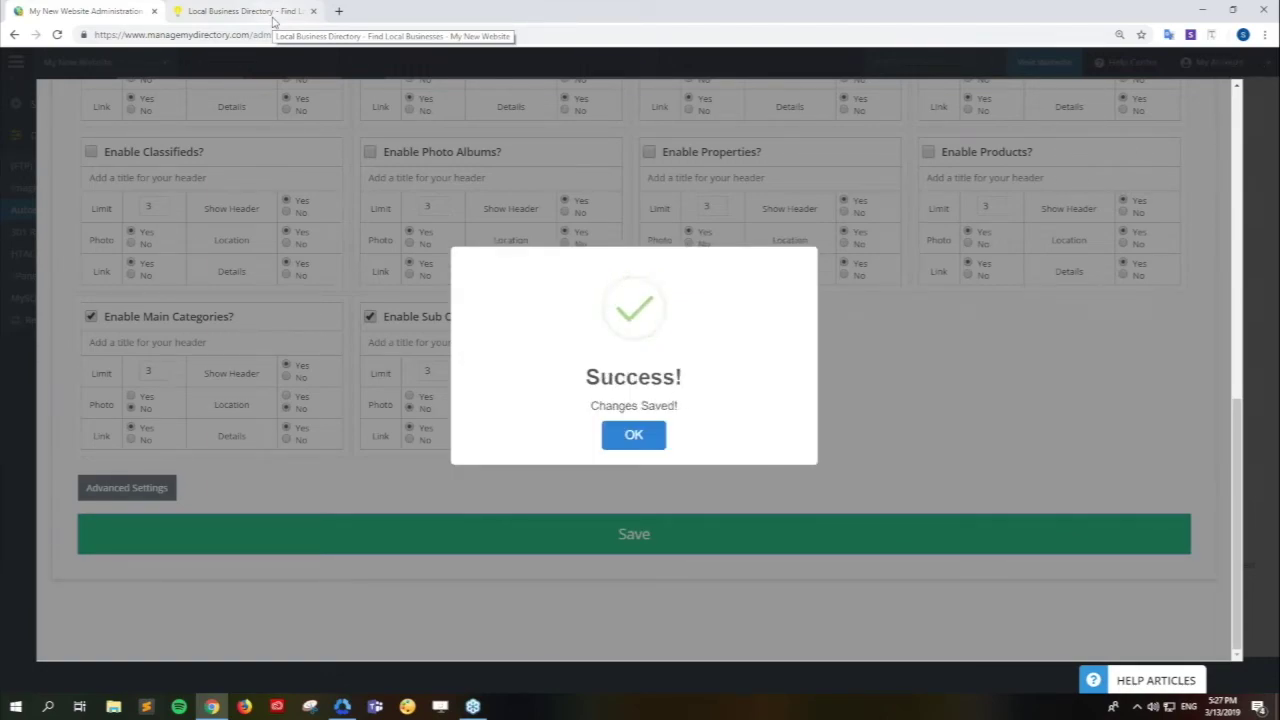
Reload the site with F5 and search 'Hobr' to see Hobrecht Lighting Design & Decor suggested
left_click(272, 18)
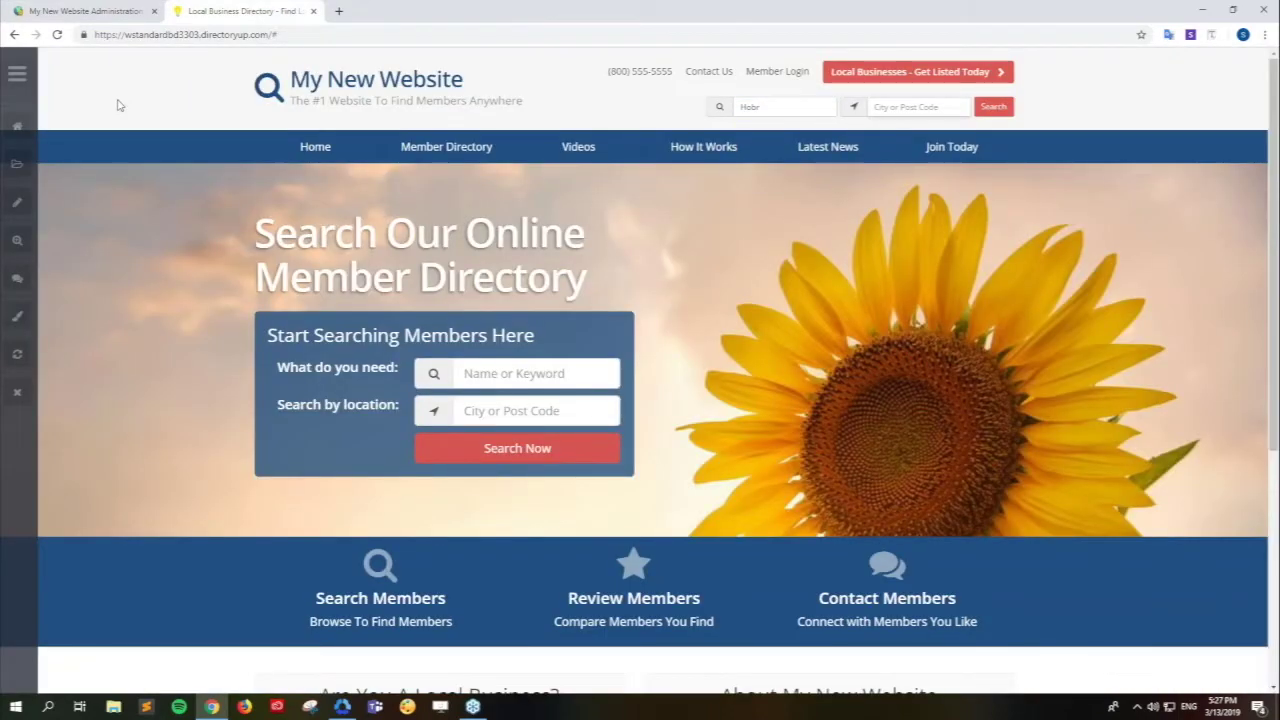
key("F5")
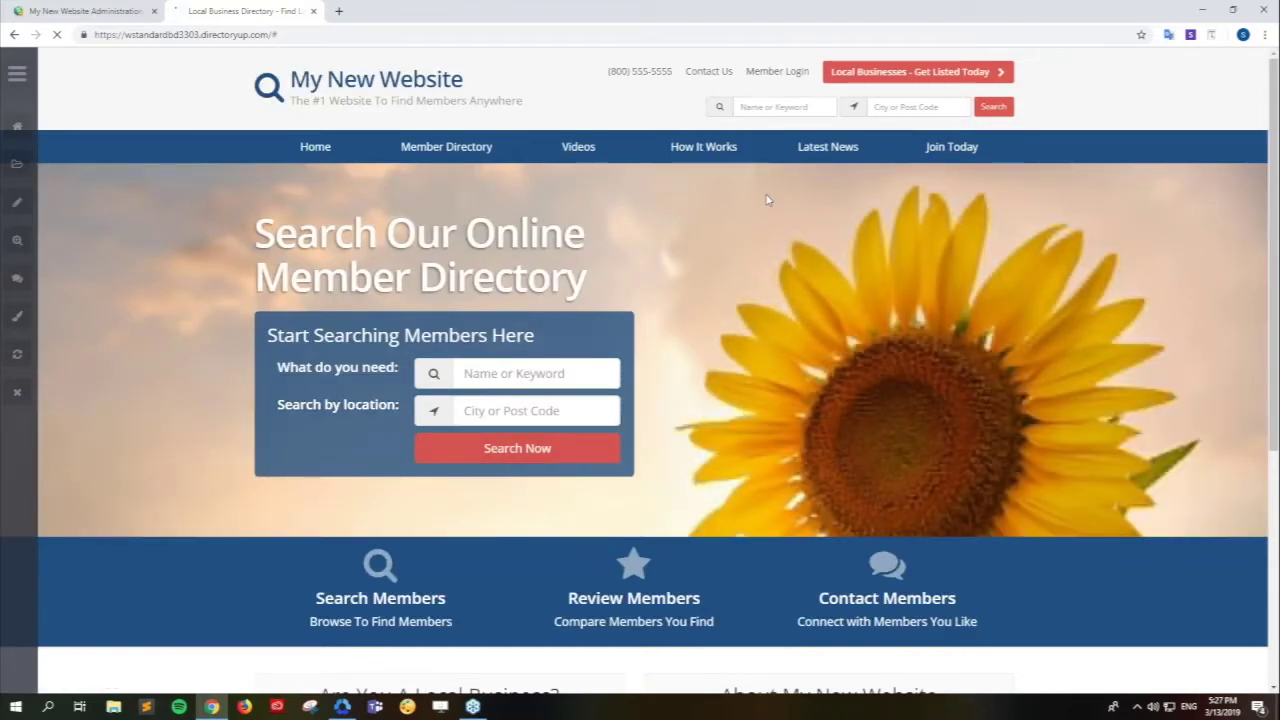
left_click(795, 108)
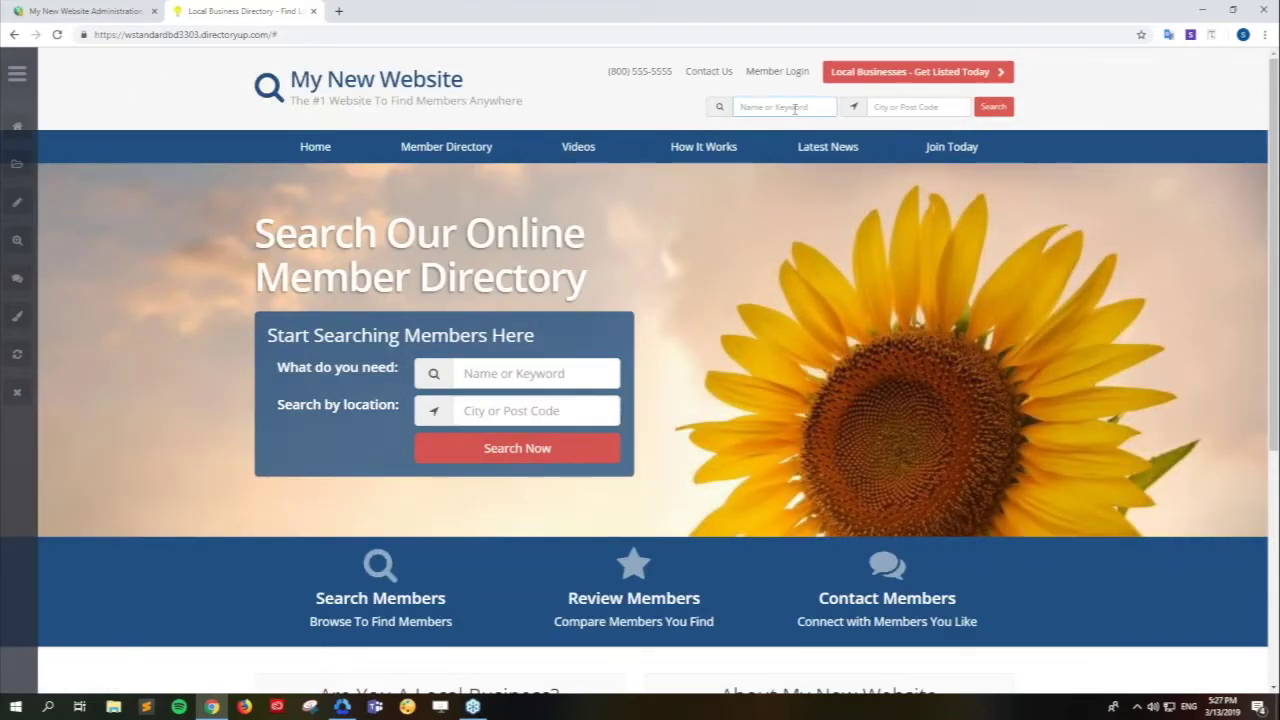
type("Hobr")
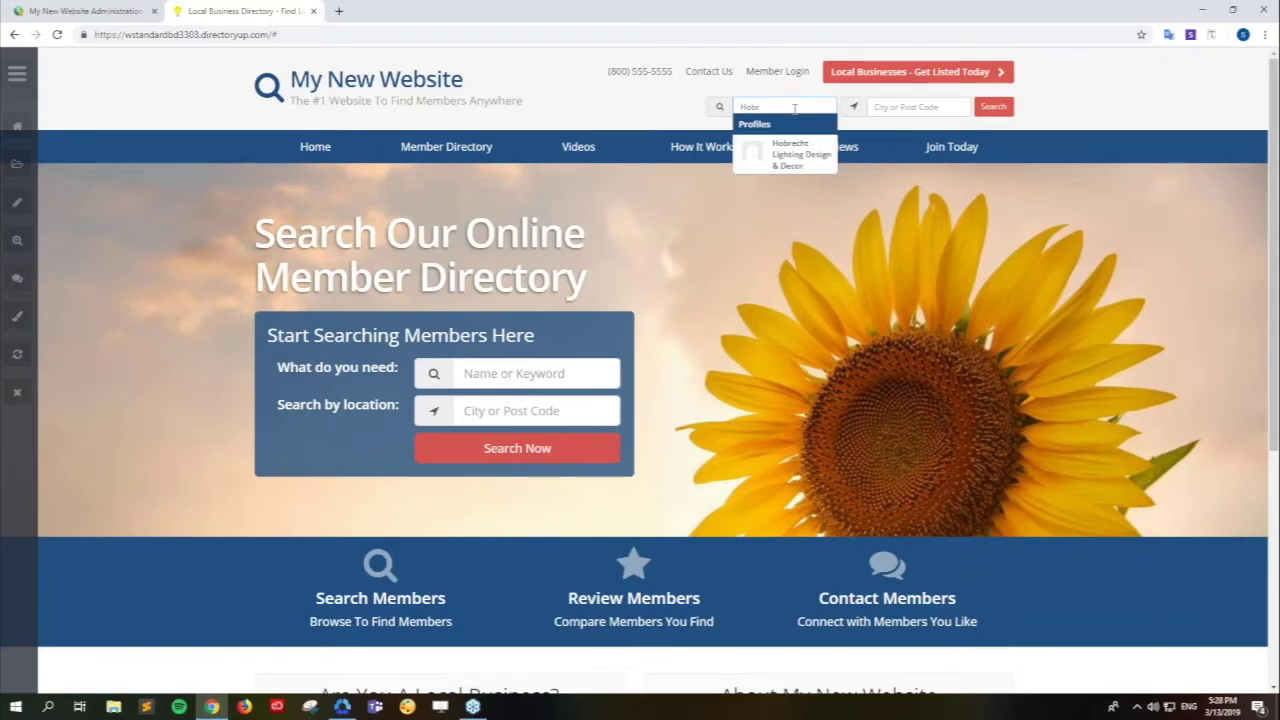
left_click(112, 88)
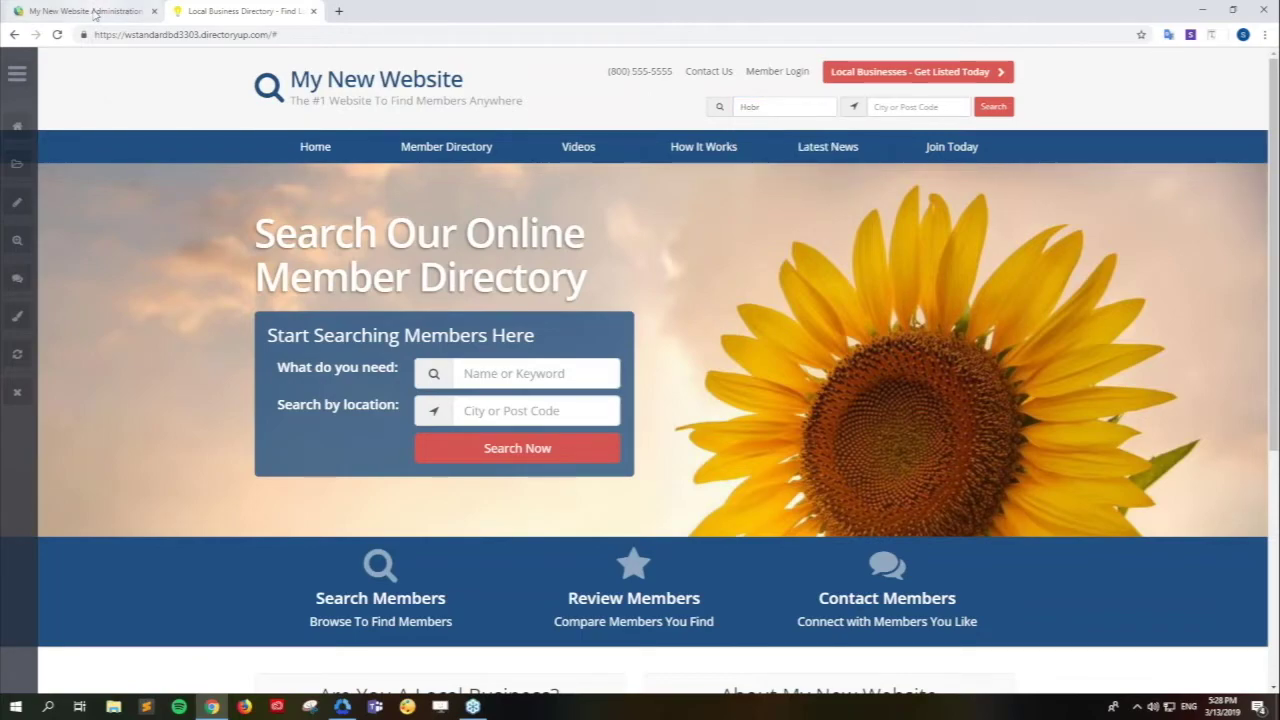
Save the autosuggest rule with Listings, Main Categories and Sub Categories enabled
left_click(95, 14)
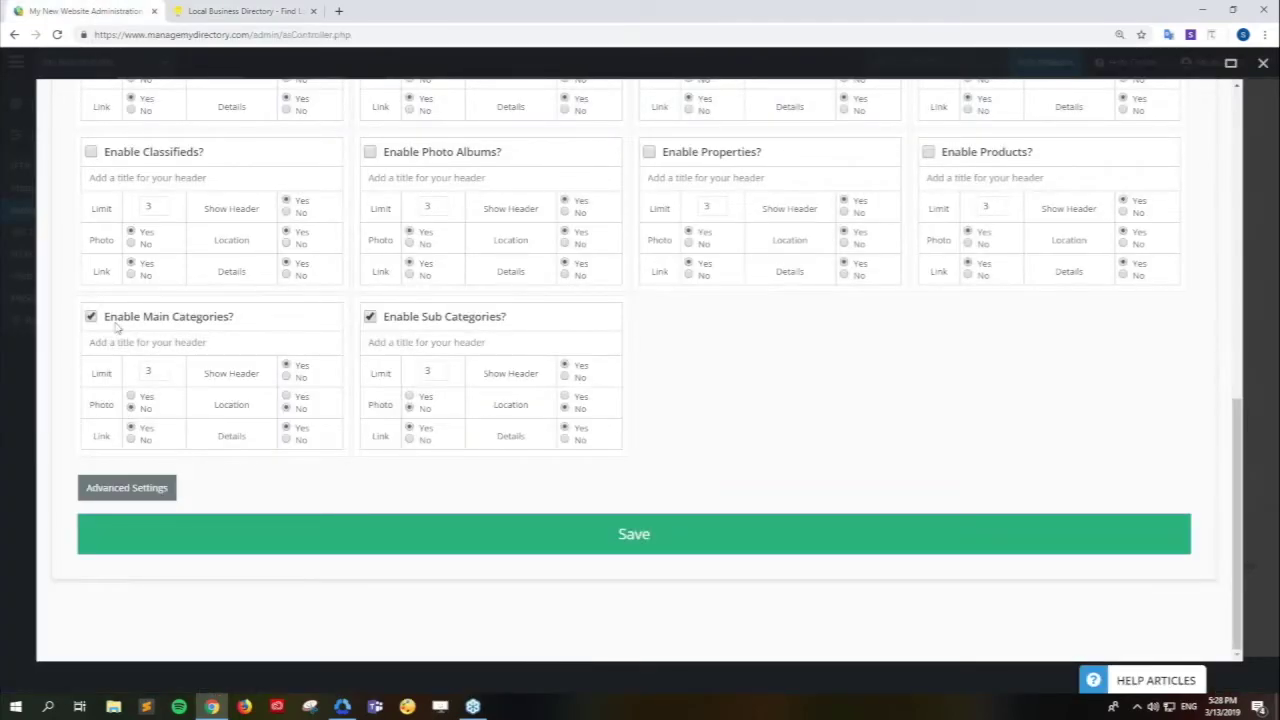
left_click(131, 397)
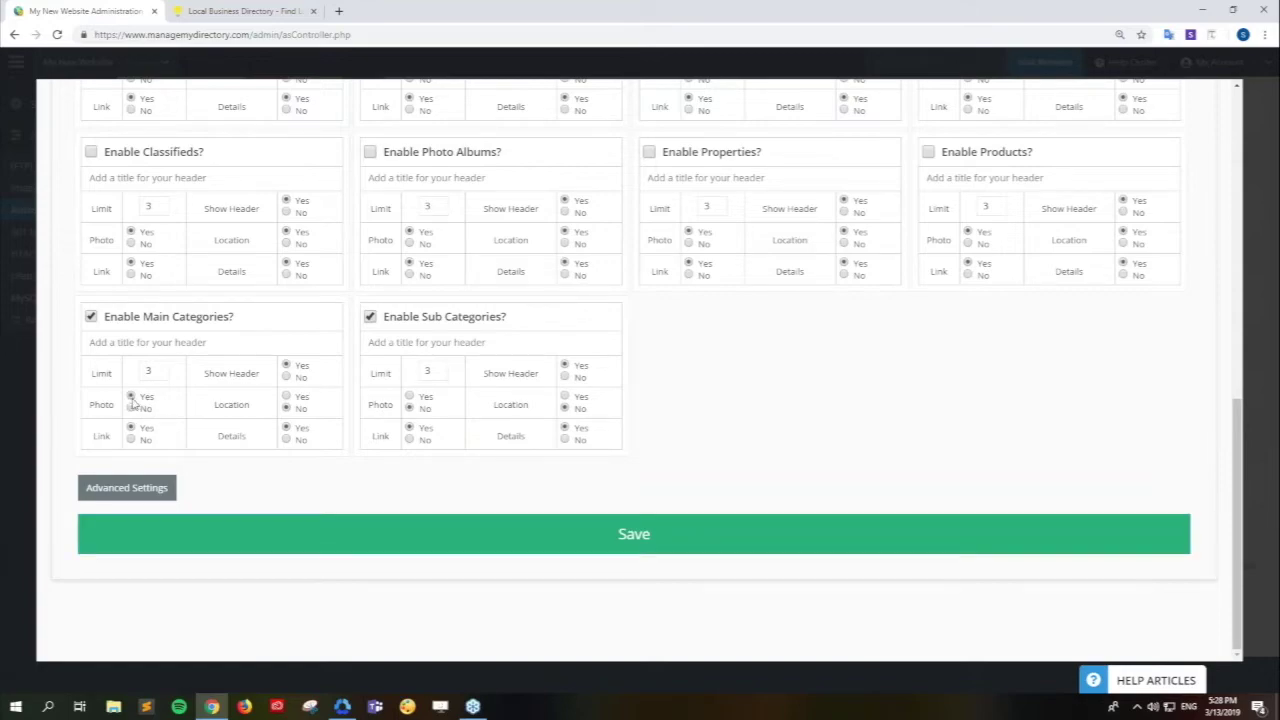
left_click(533, 548)
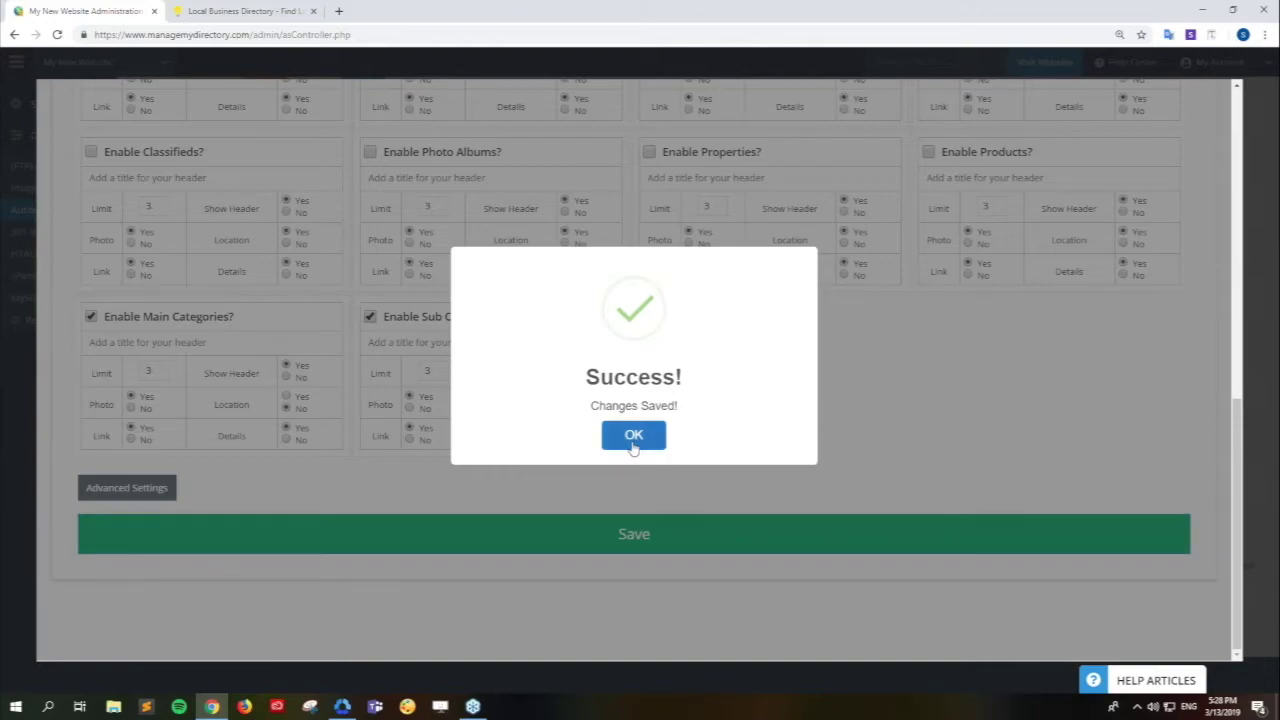
left_click(633, 436)
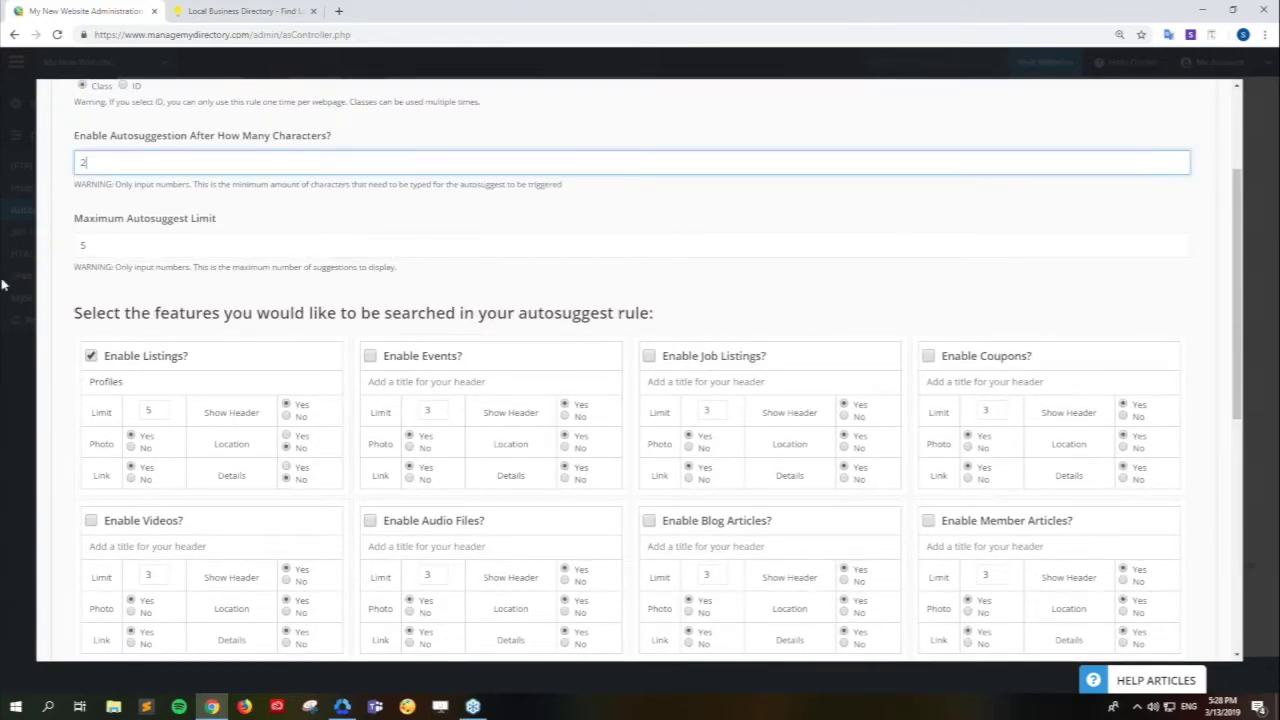
Make suggestions start after 2 characters, save the rule again, and return to the public site
left_click(66, 347)
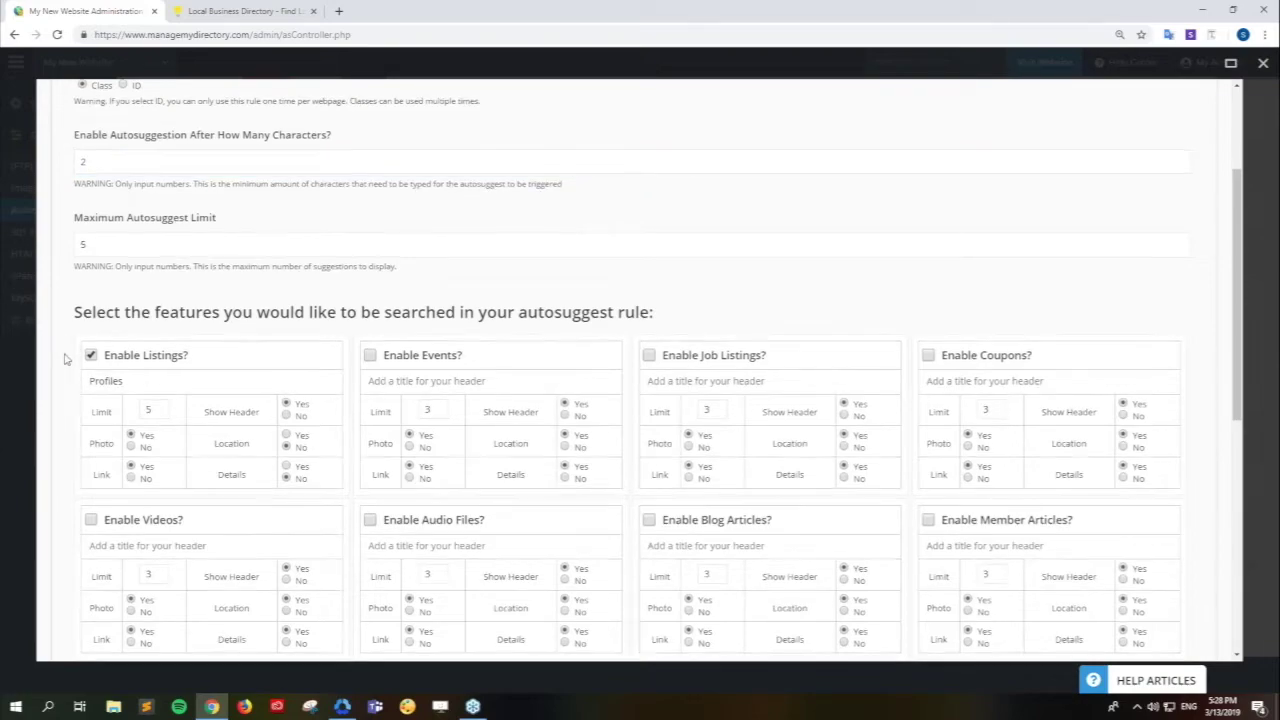
scroll(63, 357, "down", 5)
left_click(551, 607)
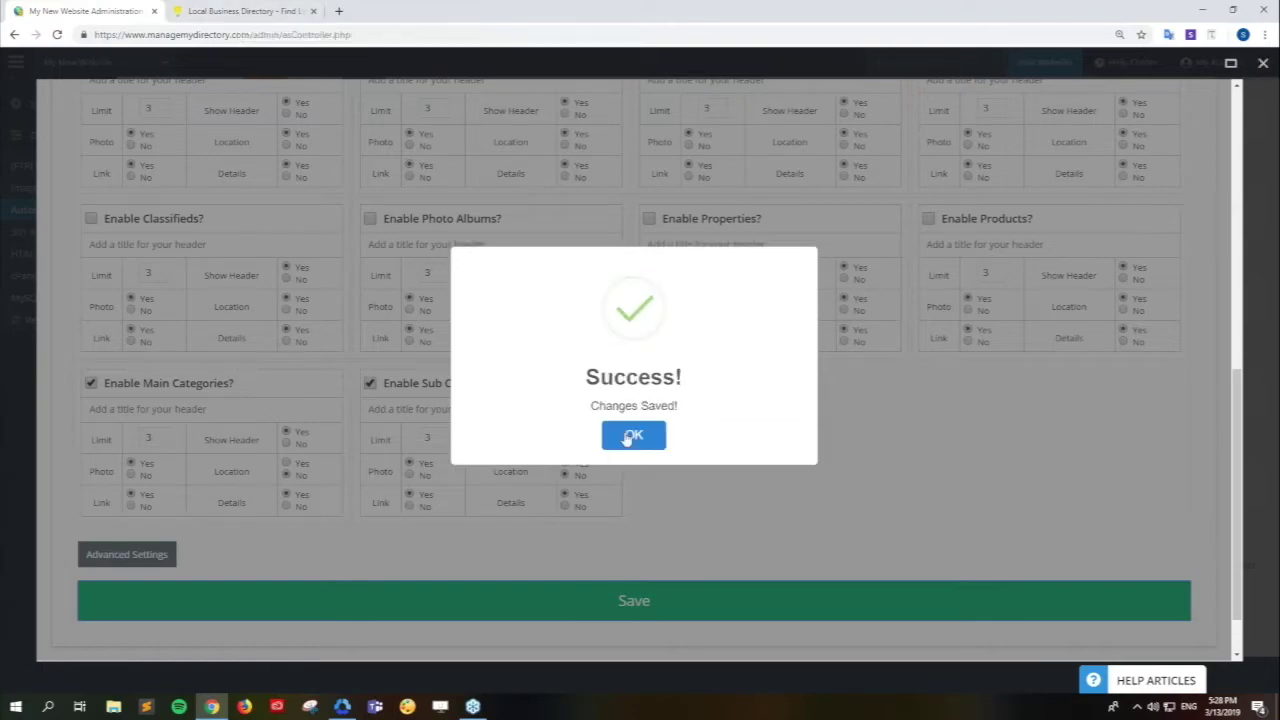
left_click(634, 434)
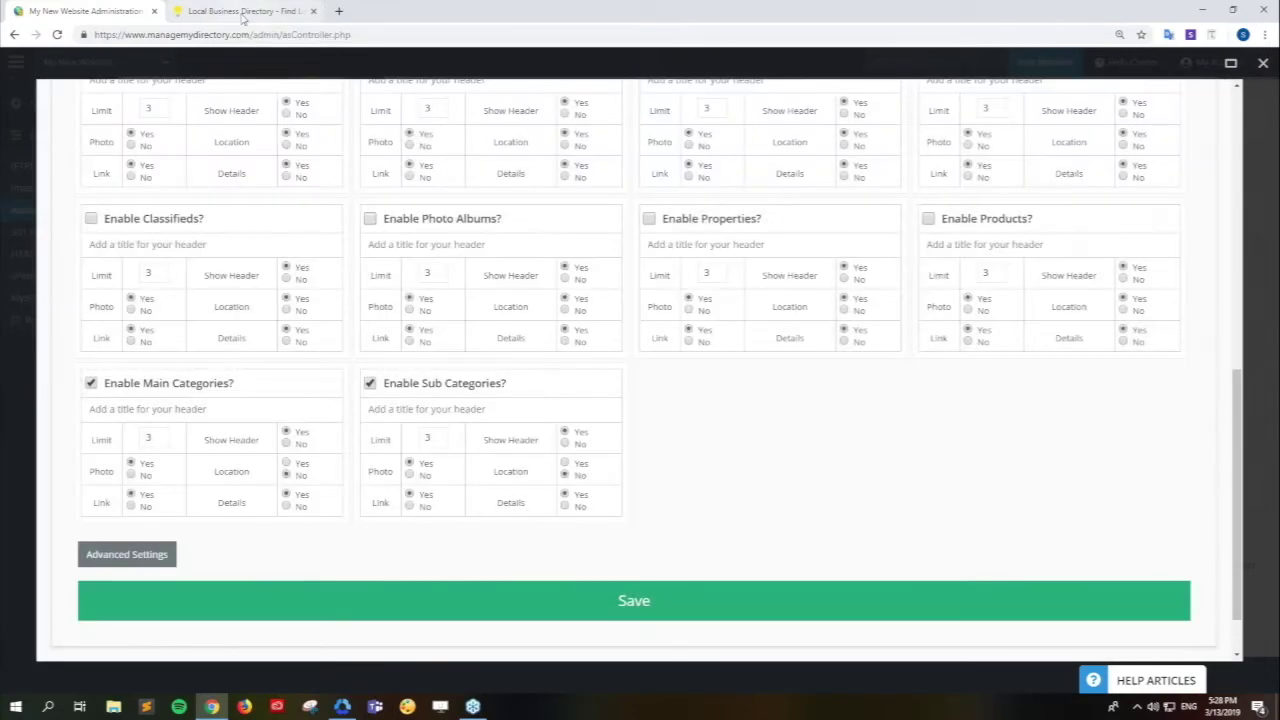
left_click(243, 11)
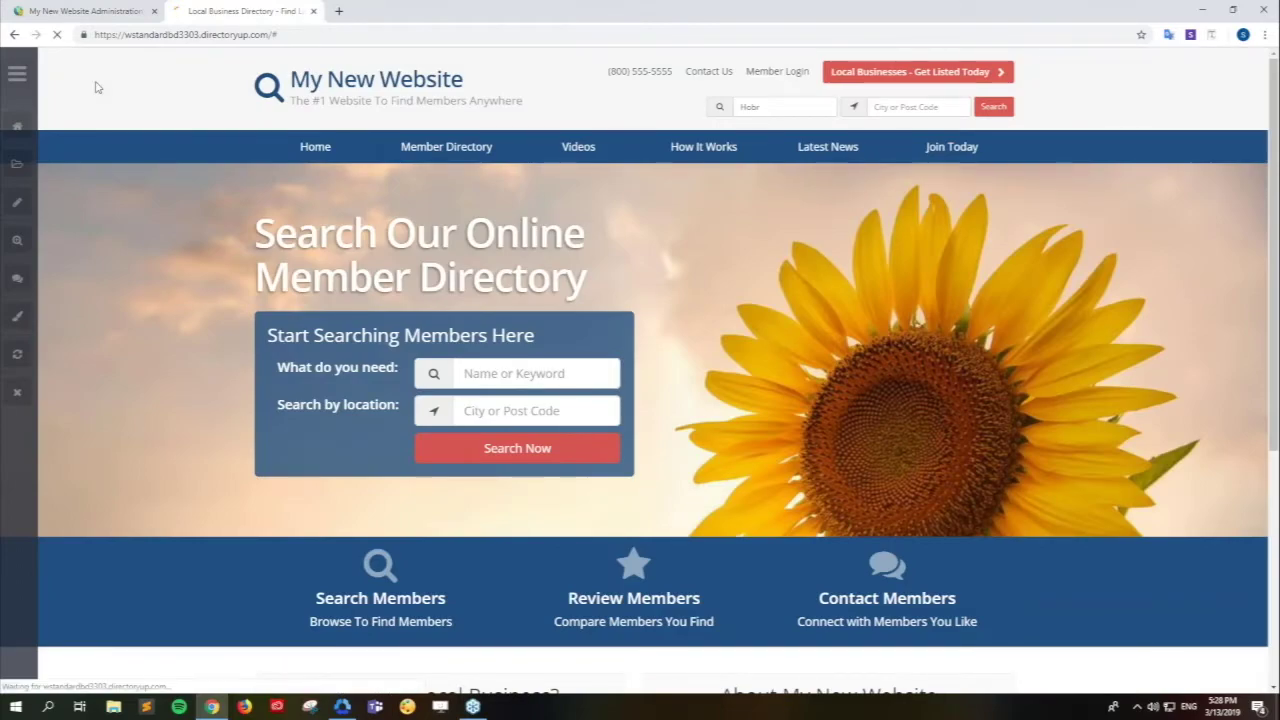
Reload the homepage and type 'De' in the header search, showing four Profiles suggestions
left_click(325, 107)
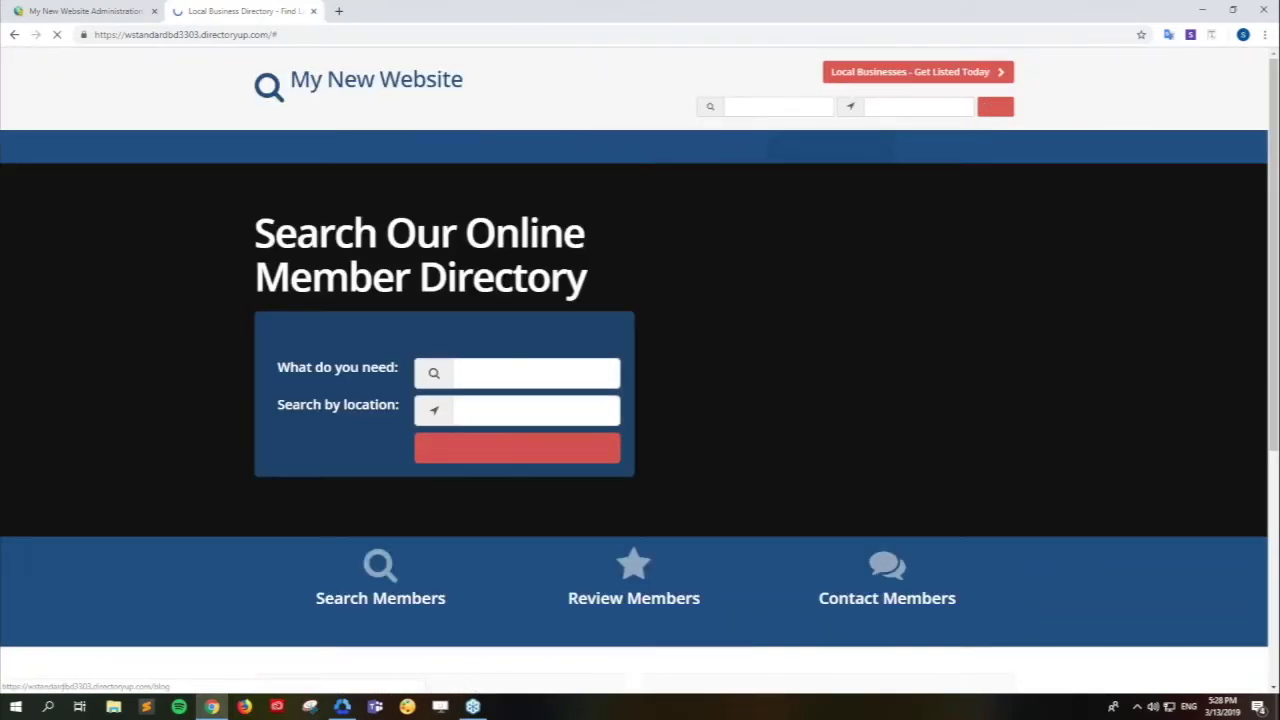
left_click(784, 107)
type("De")
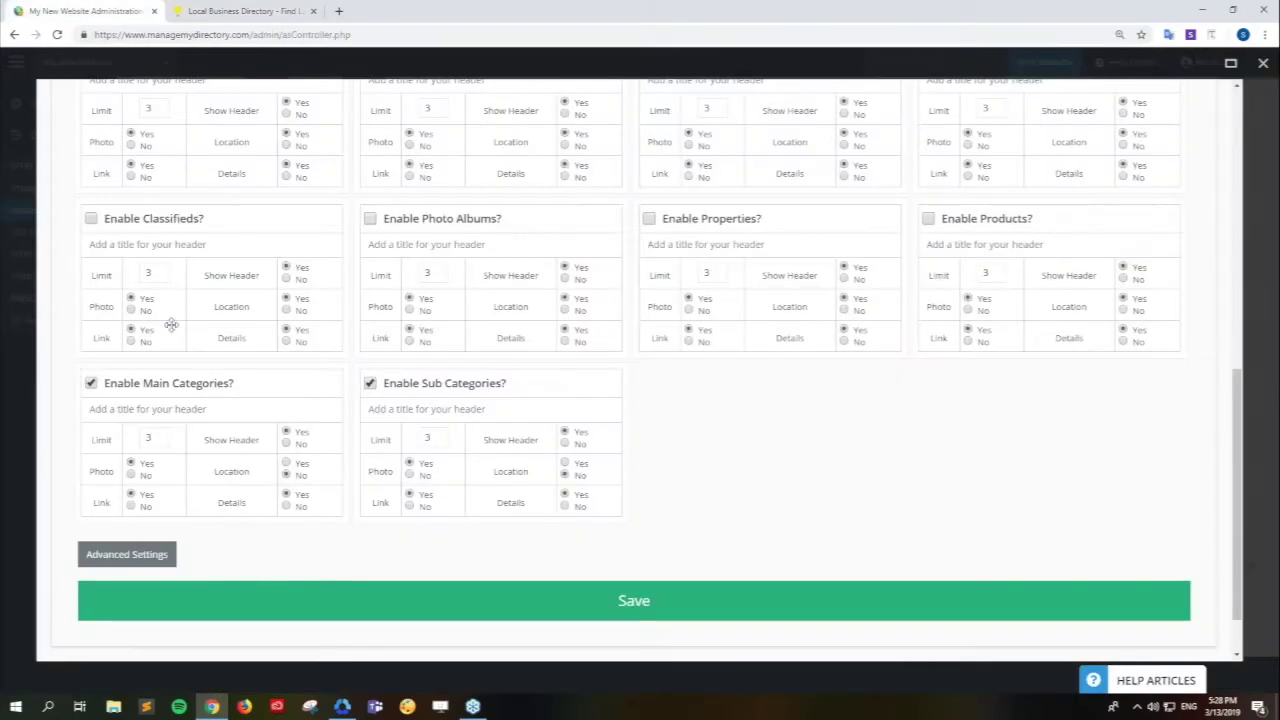
Set the Listings limit to 3 and the maximum autosuggest limit to 10, then save
scroll(171, 325, "up", 4)
left_click(135, 343)
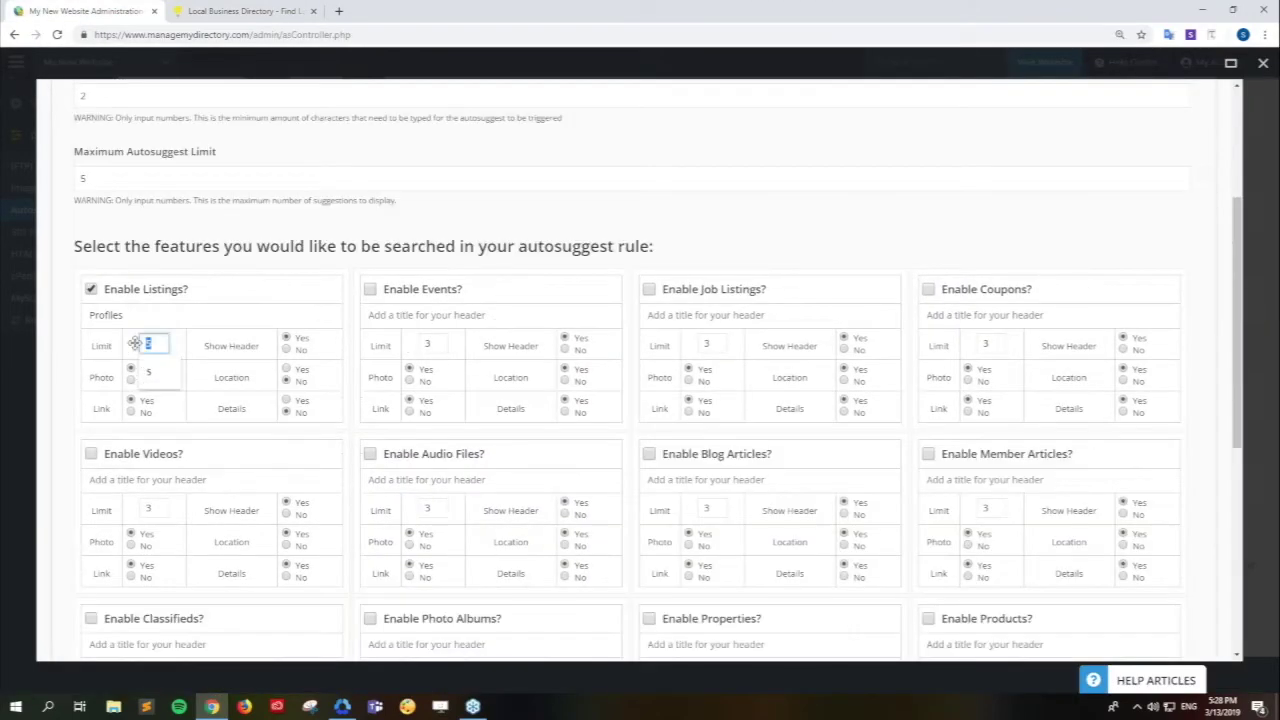
double_click(82, 178)
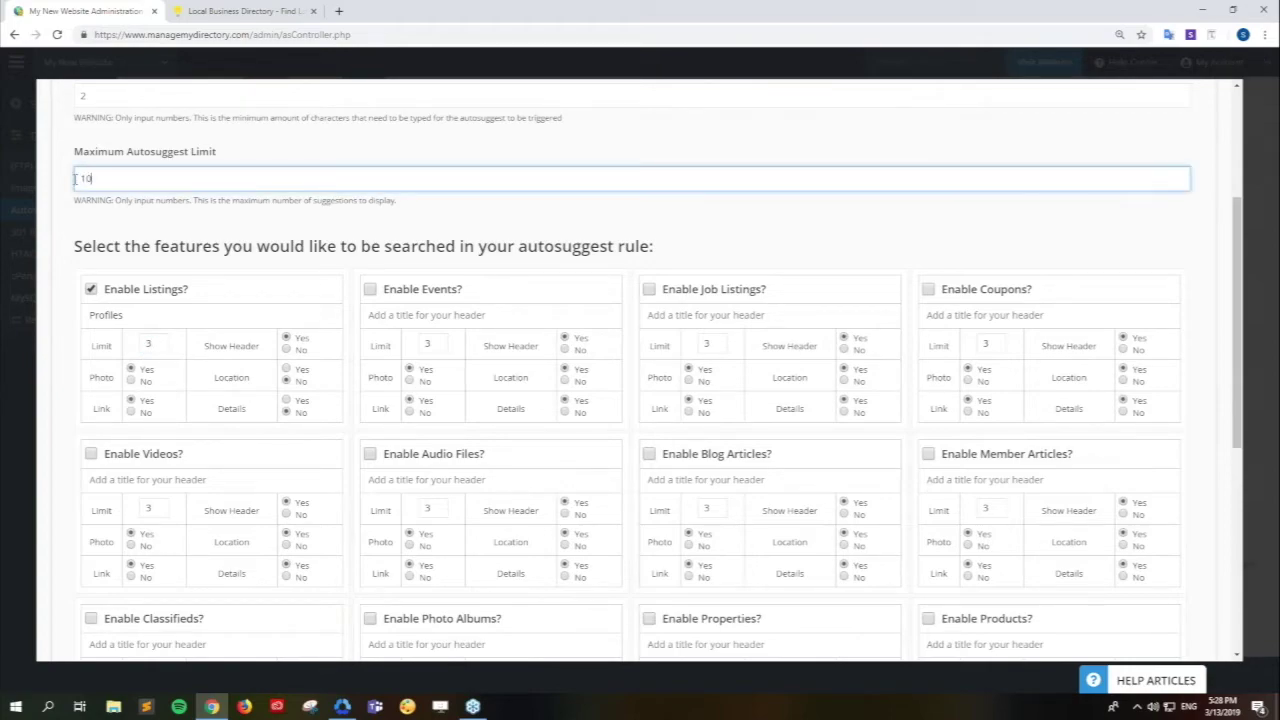
left_click(45, 399)
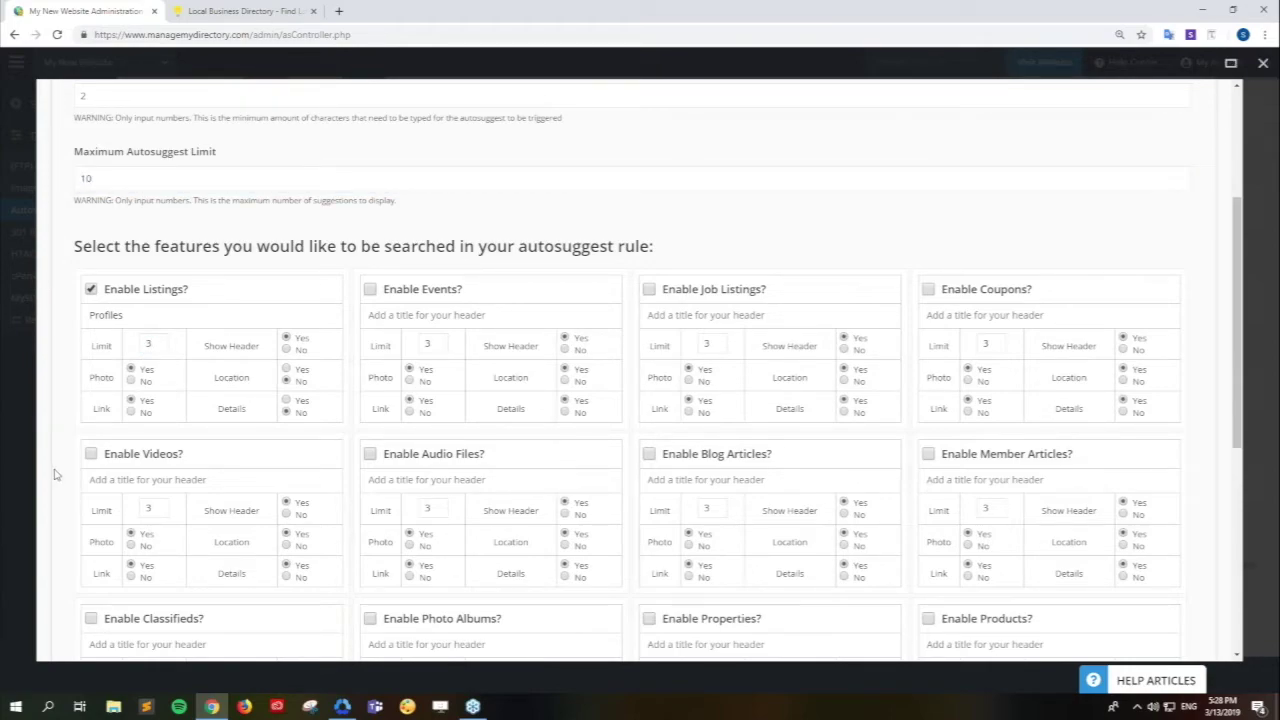
scroll(58, 490, "down", 1)
scroll(59, 501, "down", 5)
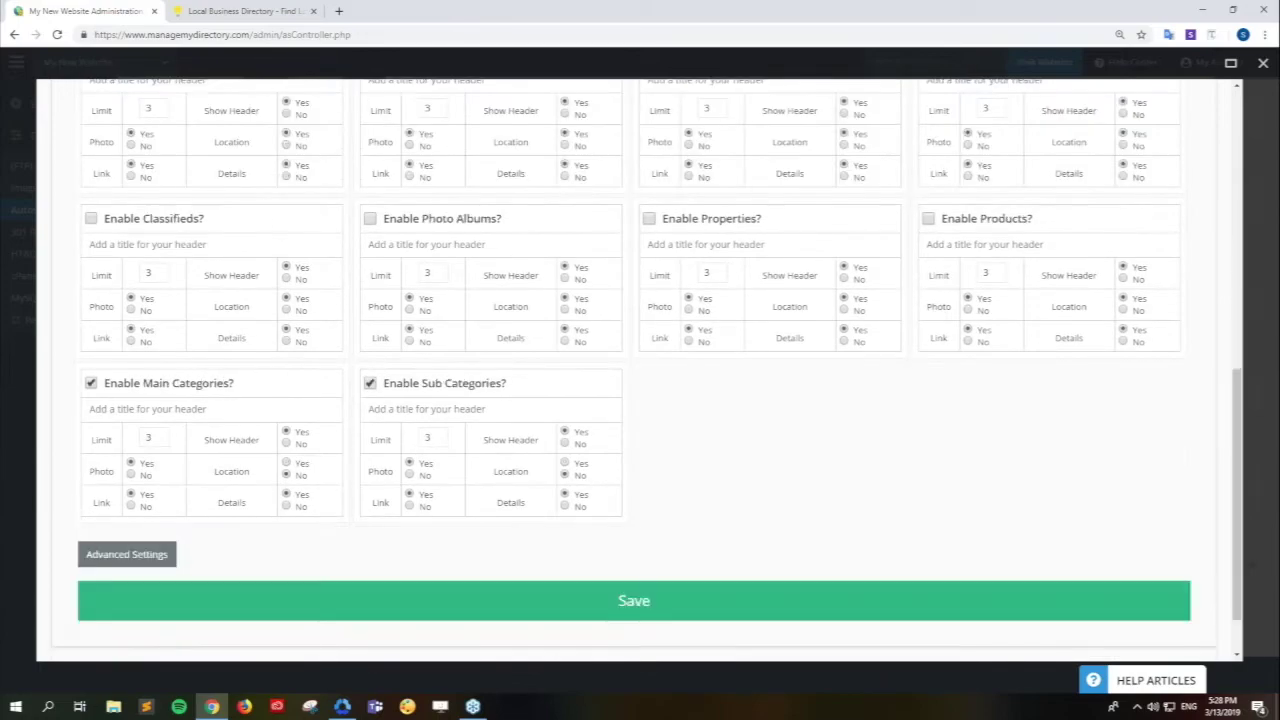
left_click(456, 605)
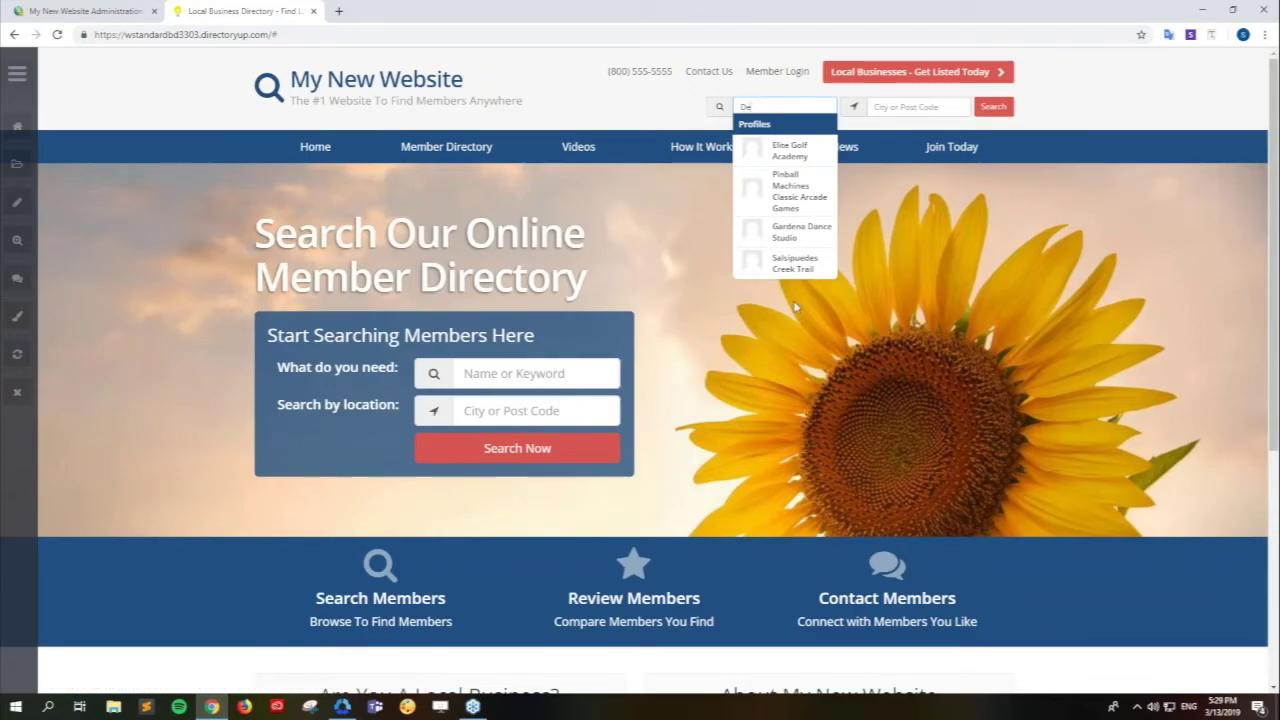
Return to the admin member_search rule editor and review its enabled features
left_click(70, 14)
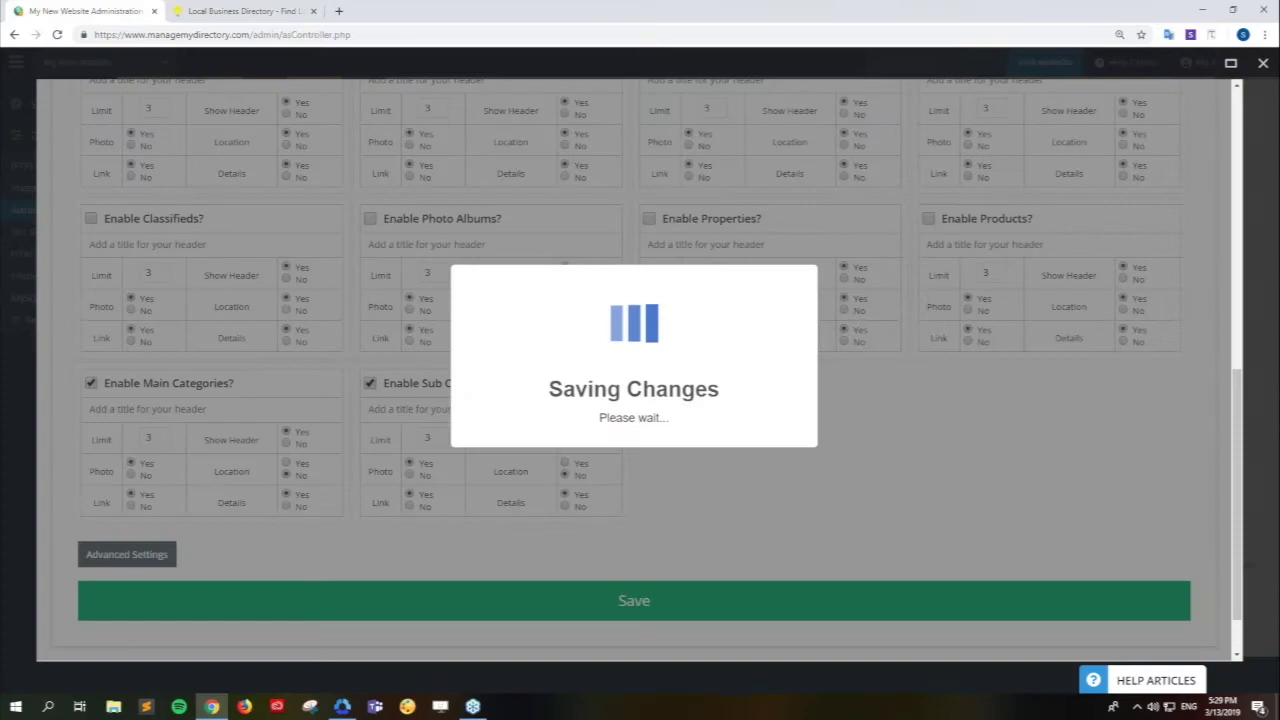
scroll(62, 436, "up", 4)
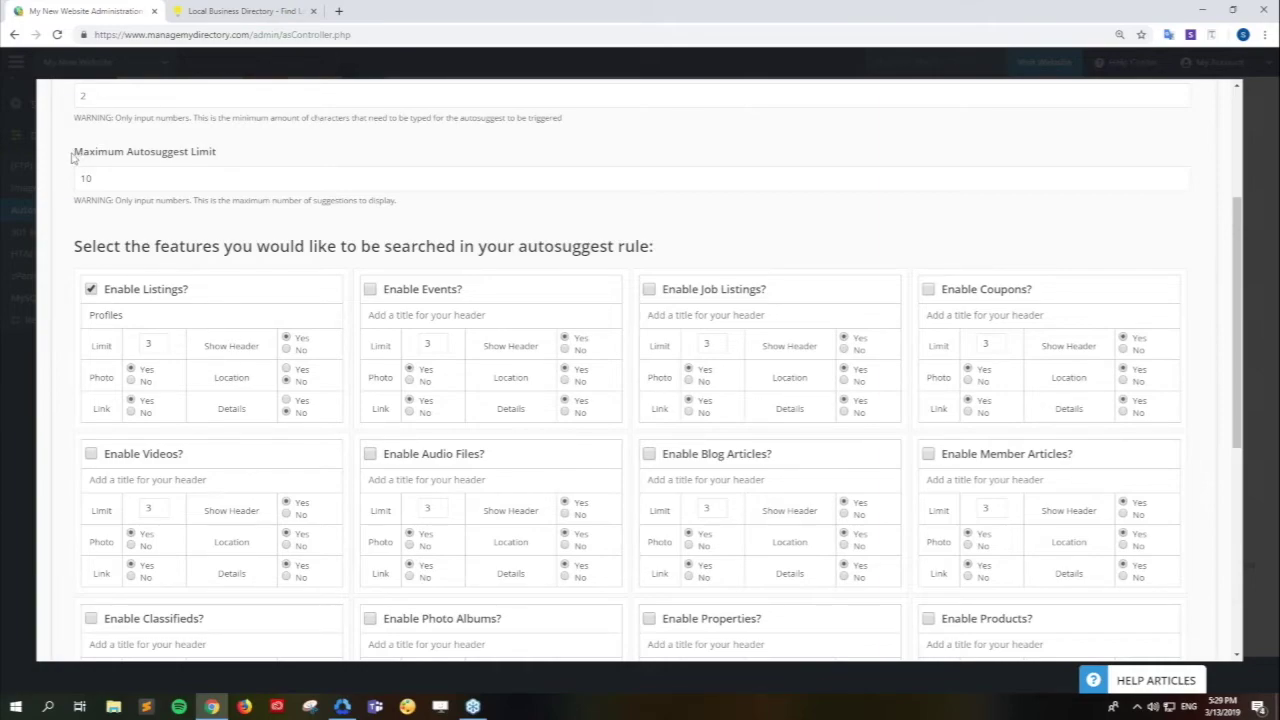
scroll(150, 220, "up", 1)
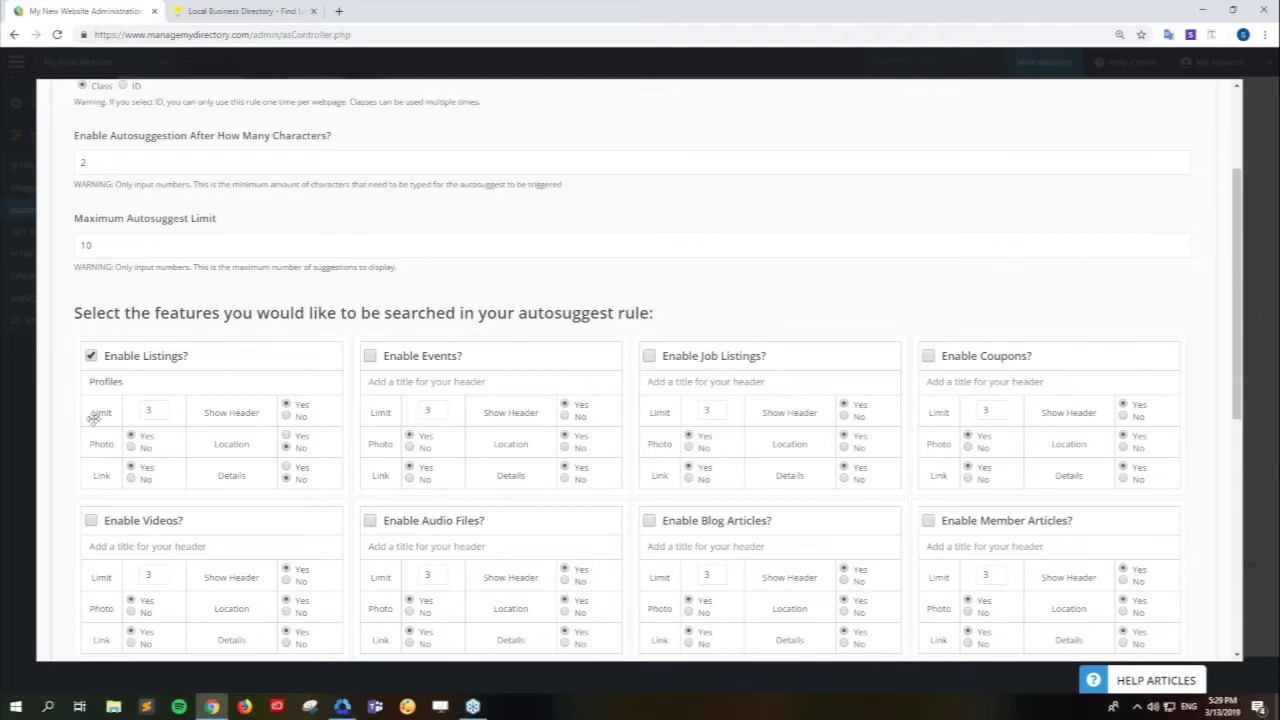
scroll(63, 464, "down", 5)
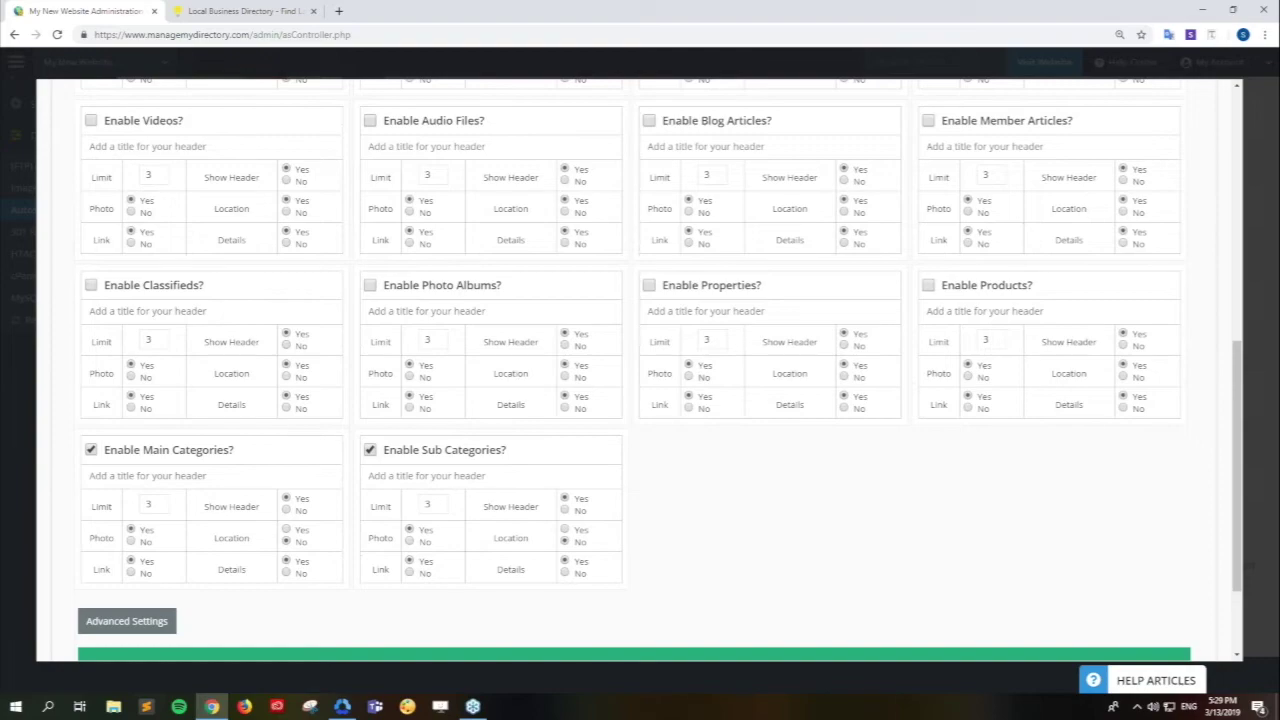
Type 'Des' in the public header search to see Profiles, Design categories and Sub Categories
left_click(262, 9)
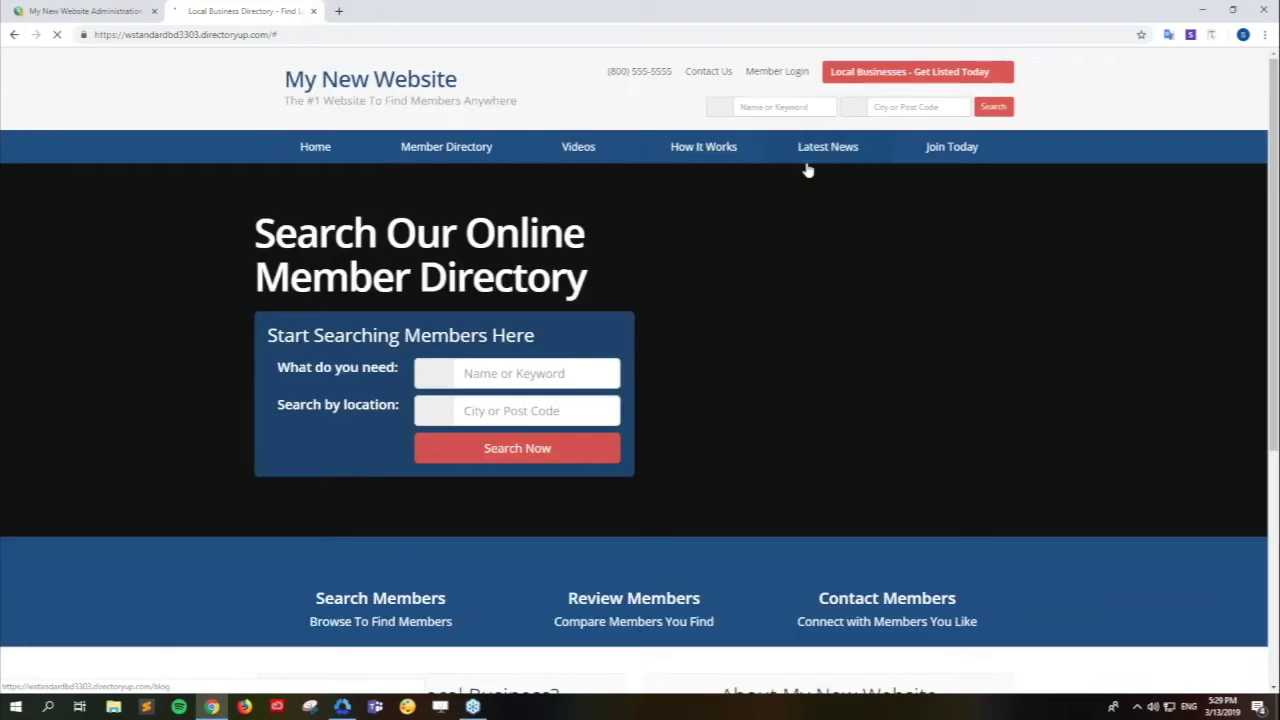
left_click(778, 107)
type("Des")
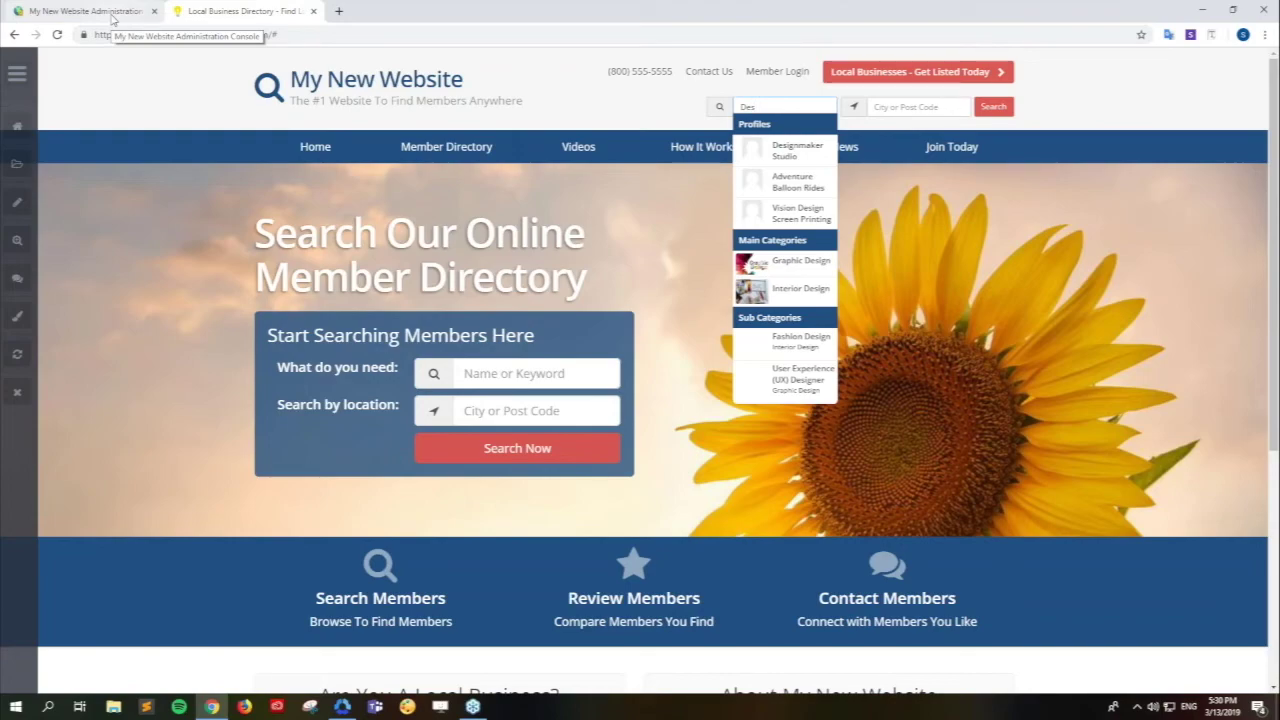
Drag the feature boxes into Main Categories, Sub Categories, Listings order and save
left_click(112, 14)
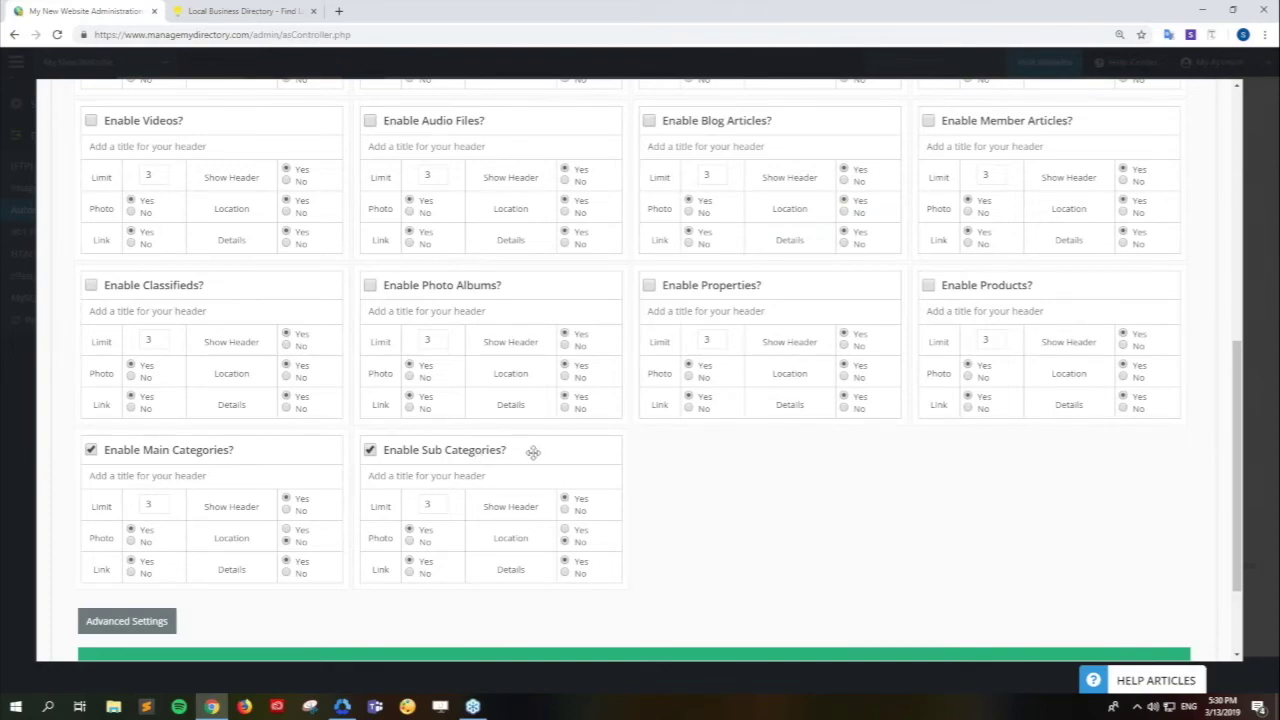
left_click_drag(533, 452, 523, 297)
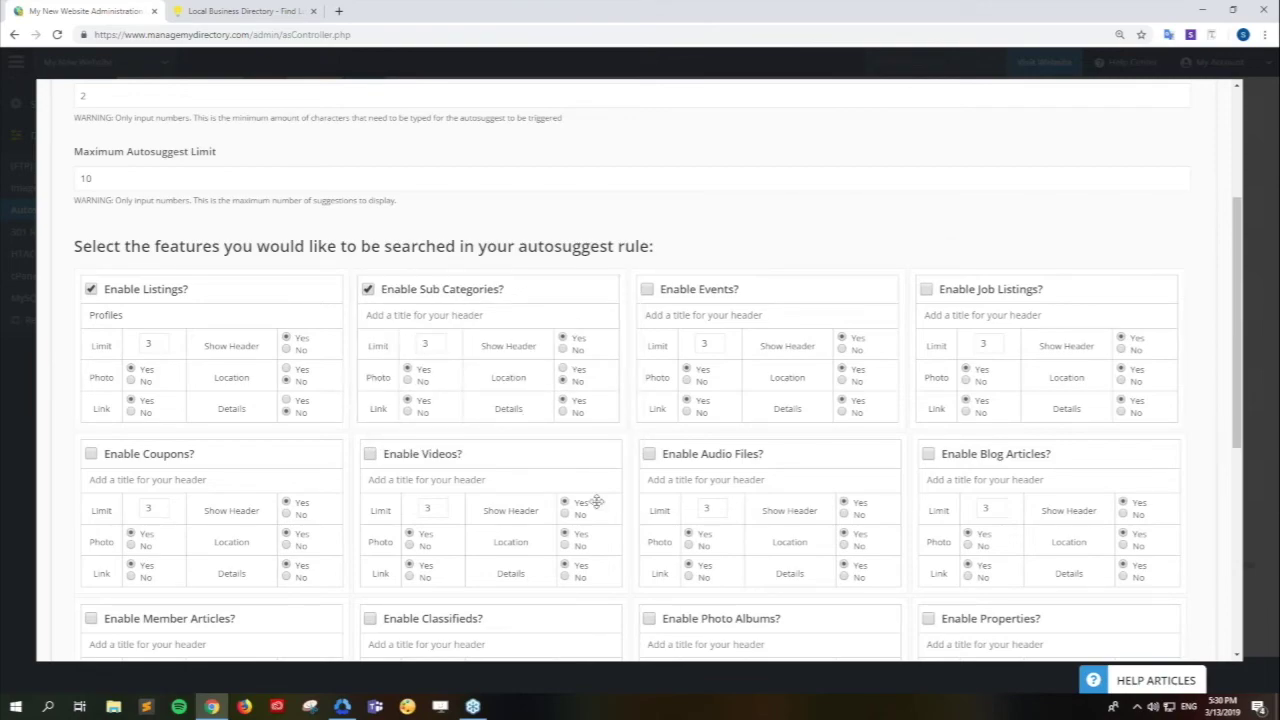
scroll(594, 503, "down", 2)
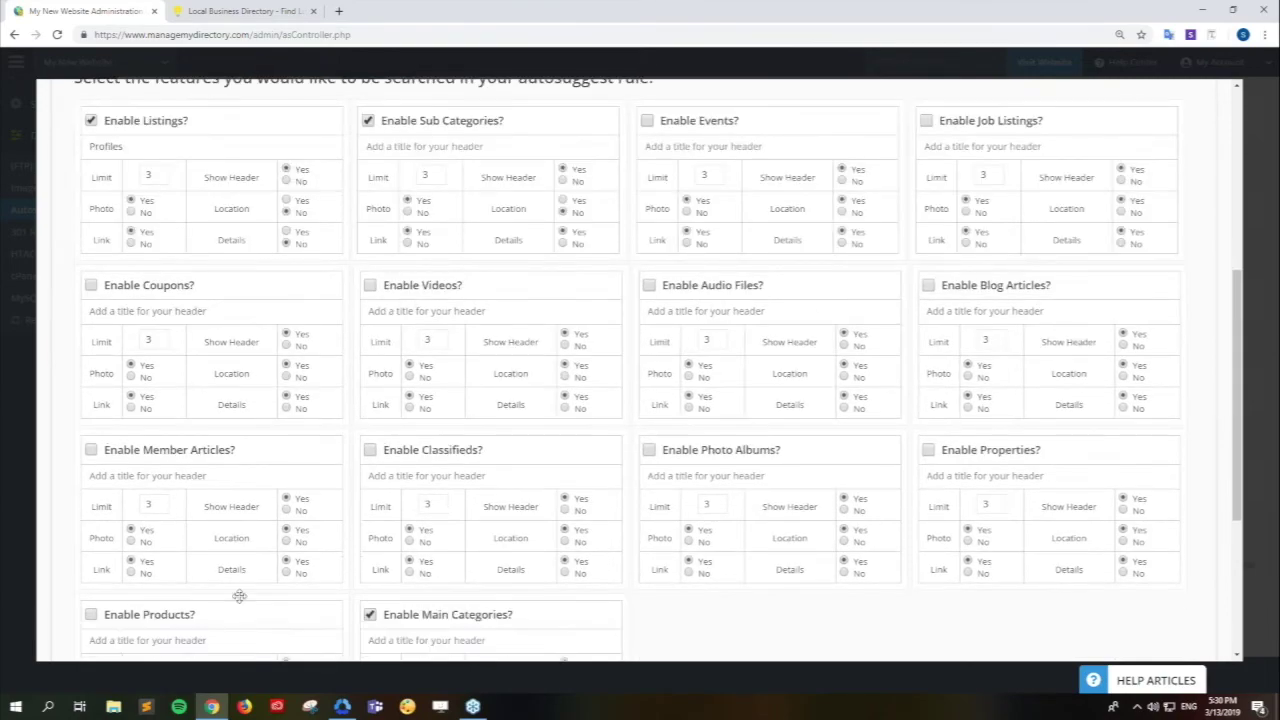
left_click_drag(528, 583, 790, 175)
left_click_drag(193, 176, 745, 184)
left_click_drag(470, 186, 283, 183)
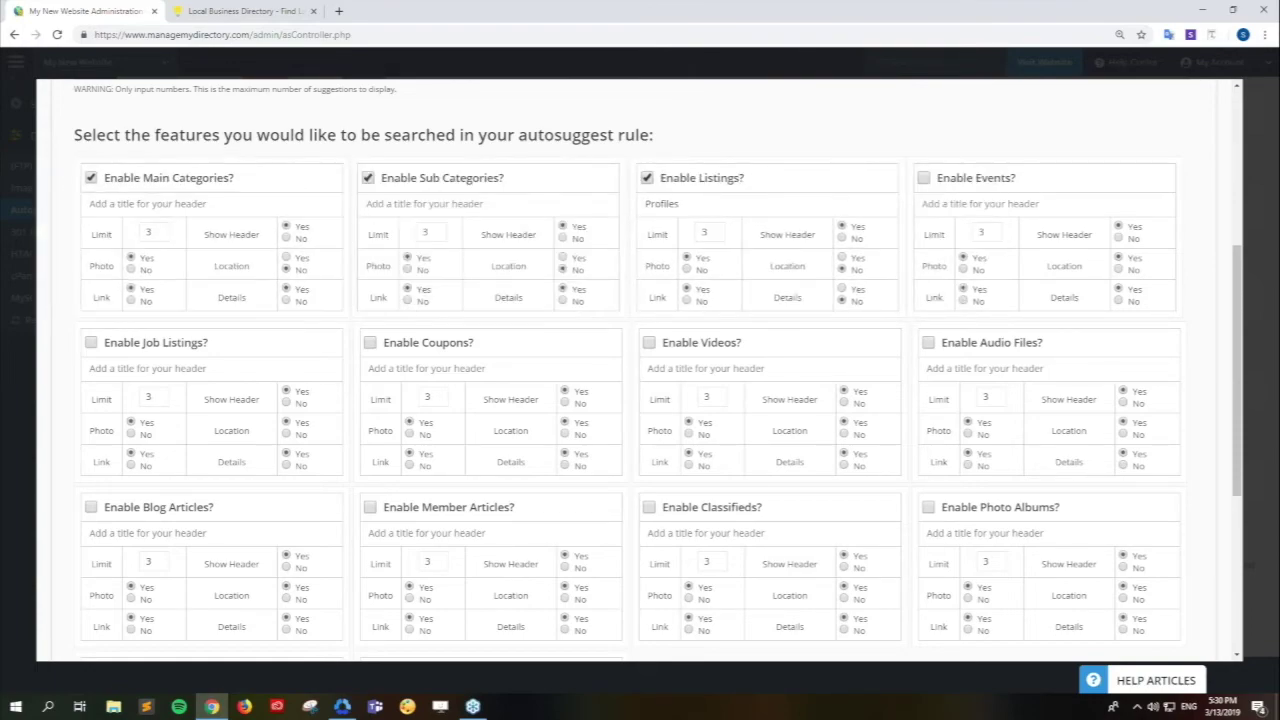
scroll(591, 634, "down", 3)
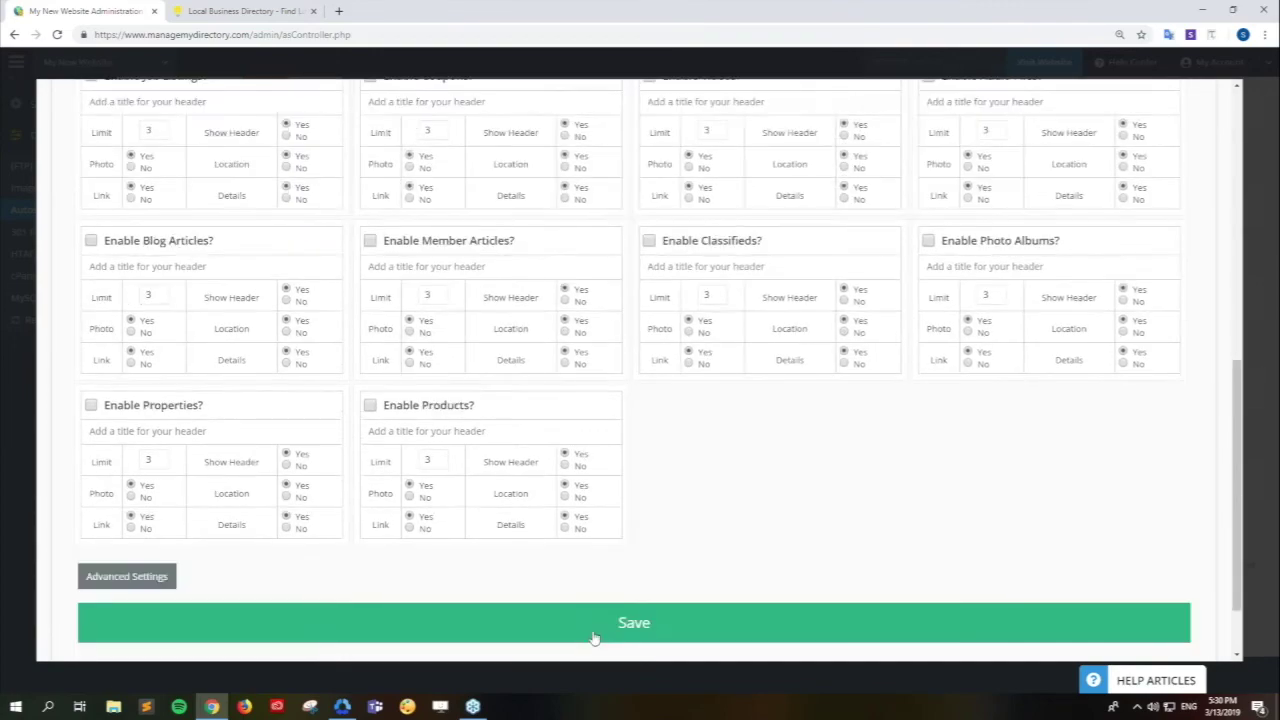
left_click(591, 630)
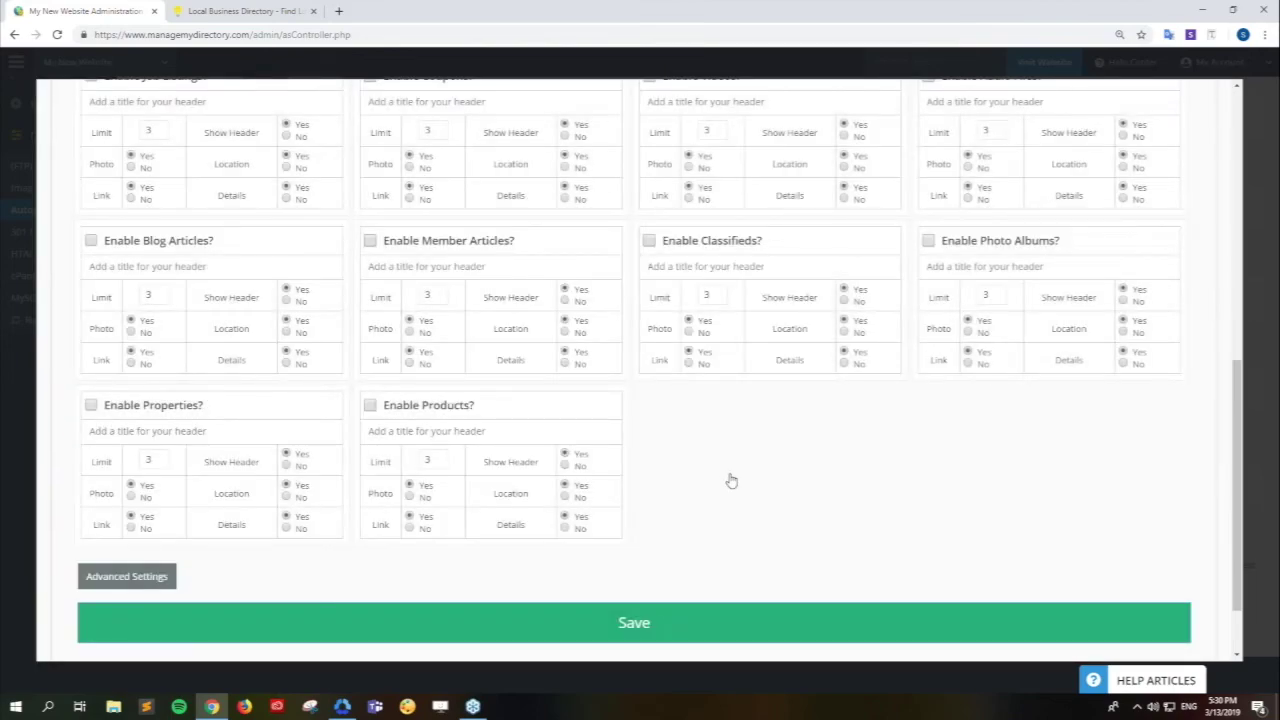
Type 'Des' in the public header search and confirm Main Categories, Sub Categories, then Profiles
left_click(245, 11)
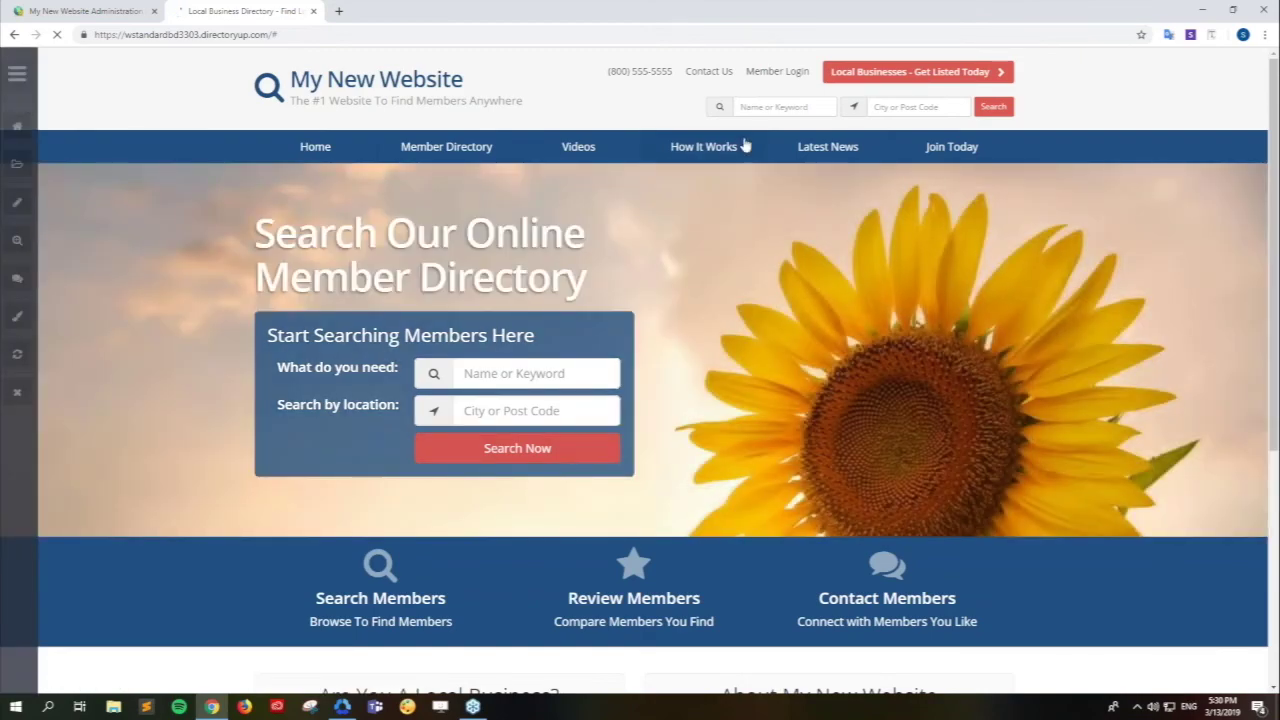
left_click(782, 108)
type("Des")
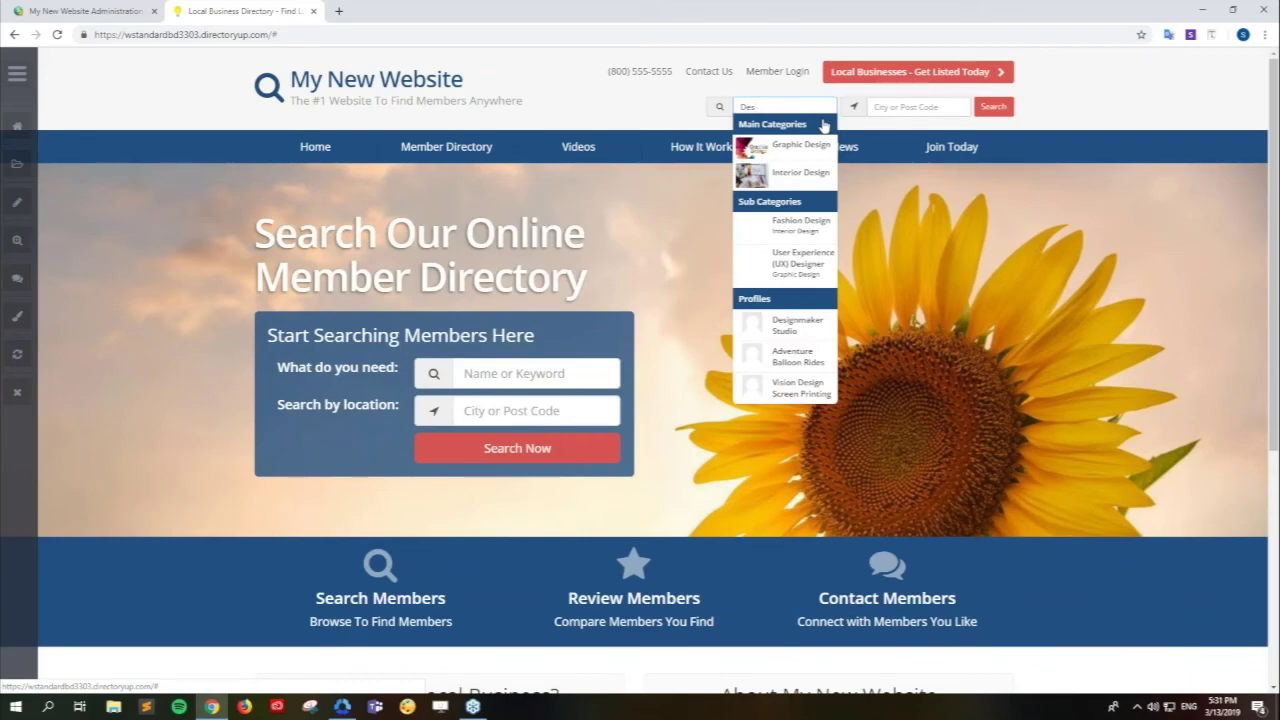
left_click(677, 113)
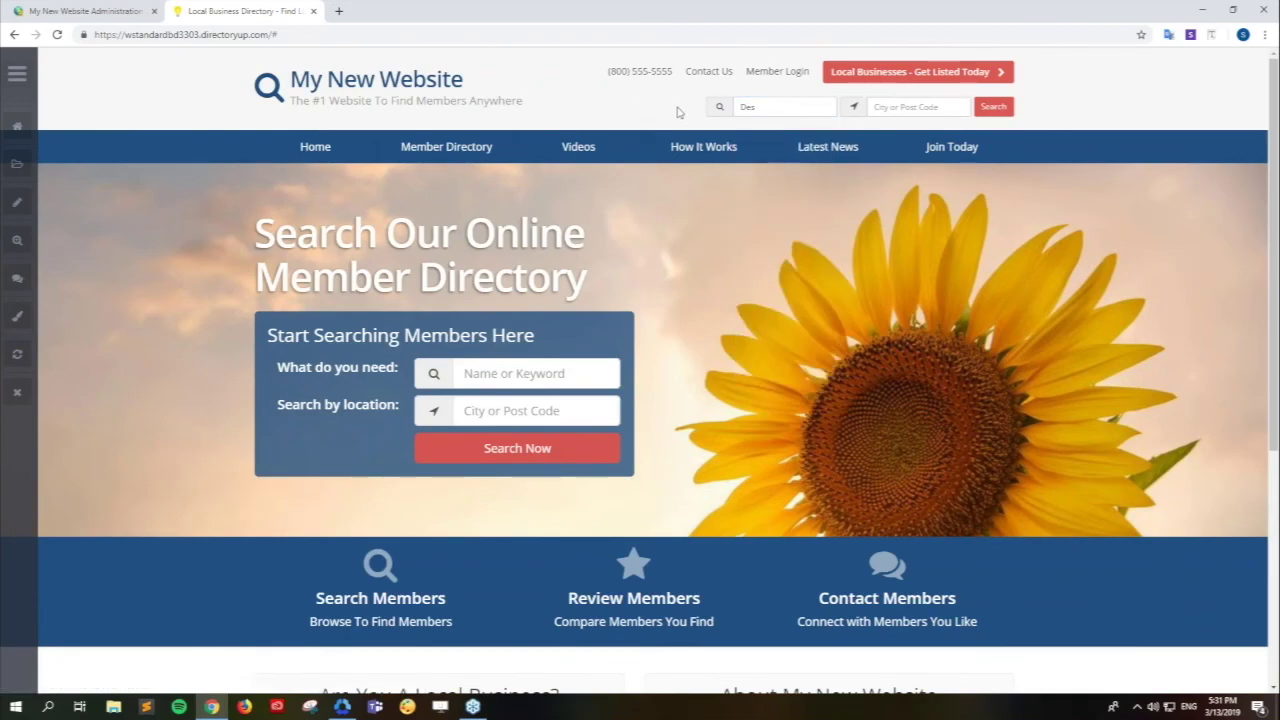